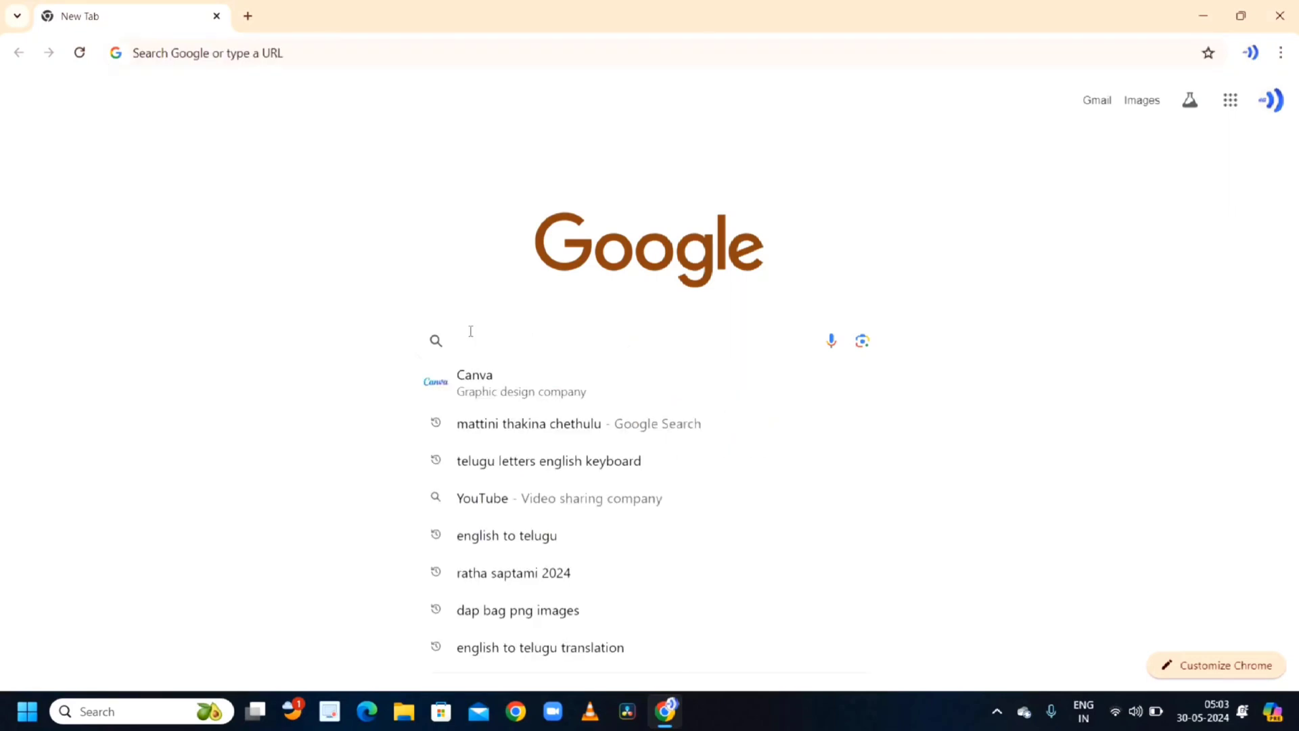
- Search Google for adobe firefly and open the Adobe Firefly product page from the results
text(adobe)
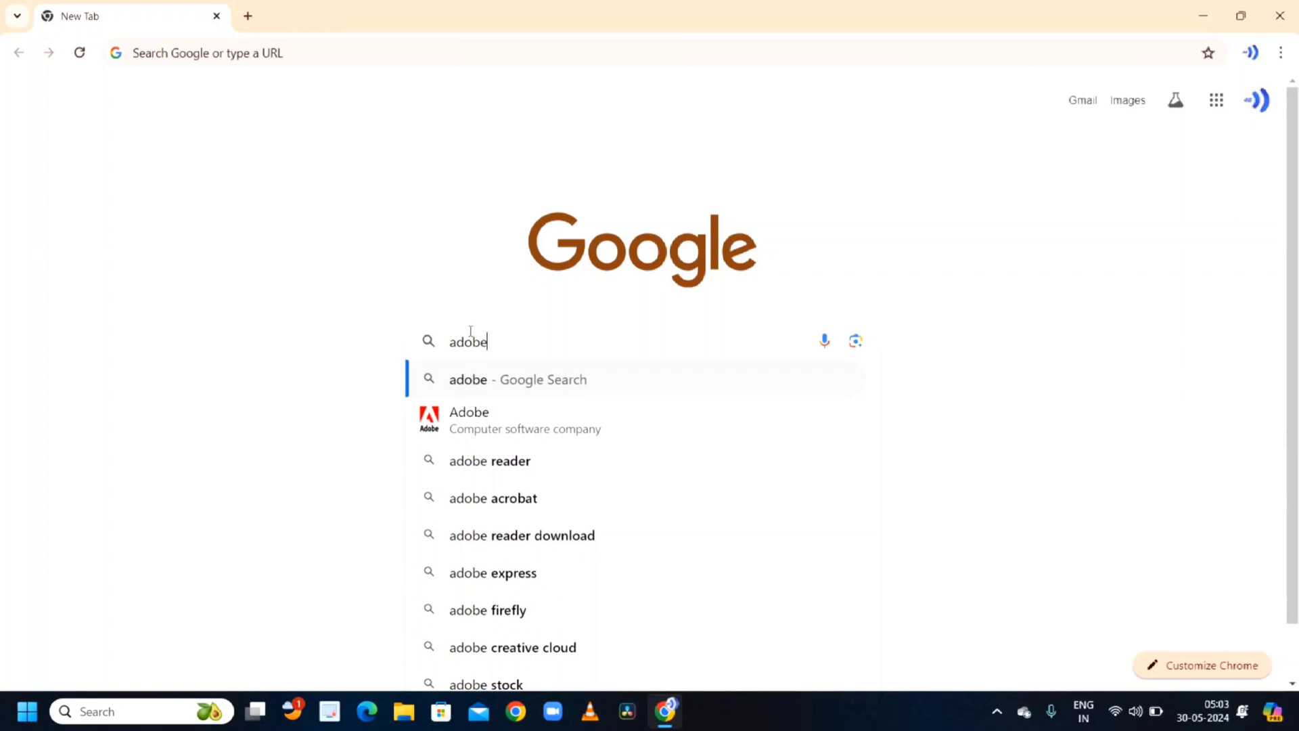
text(fi)
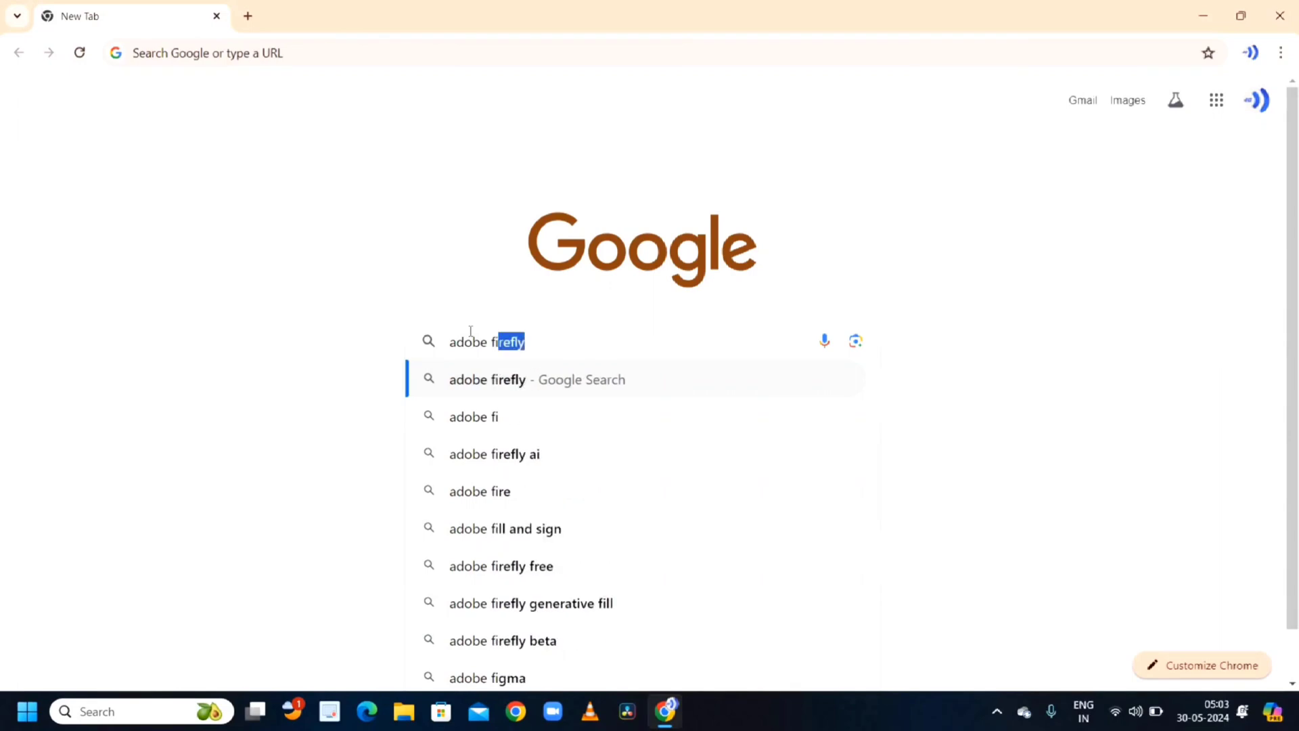
key(Return)
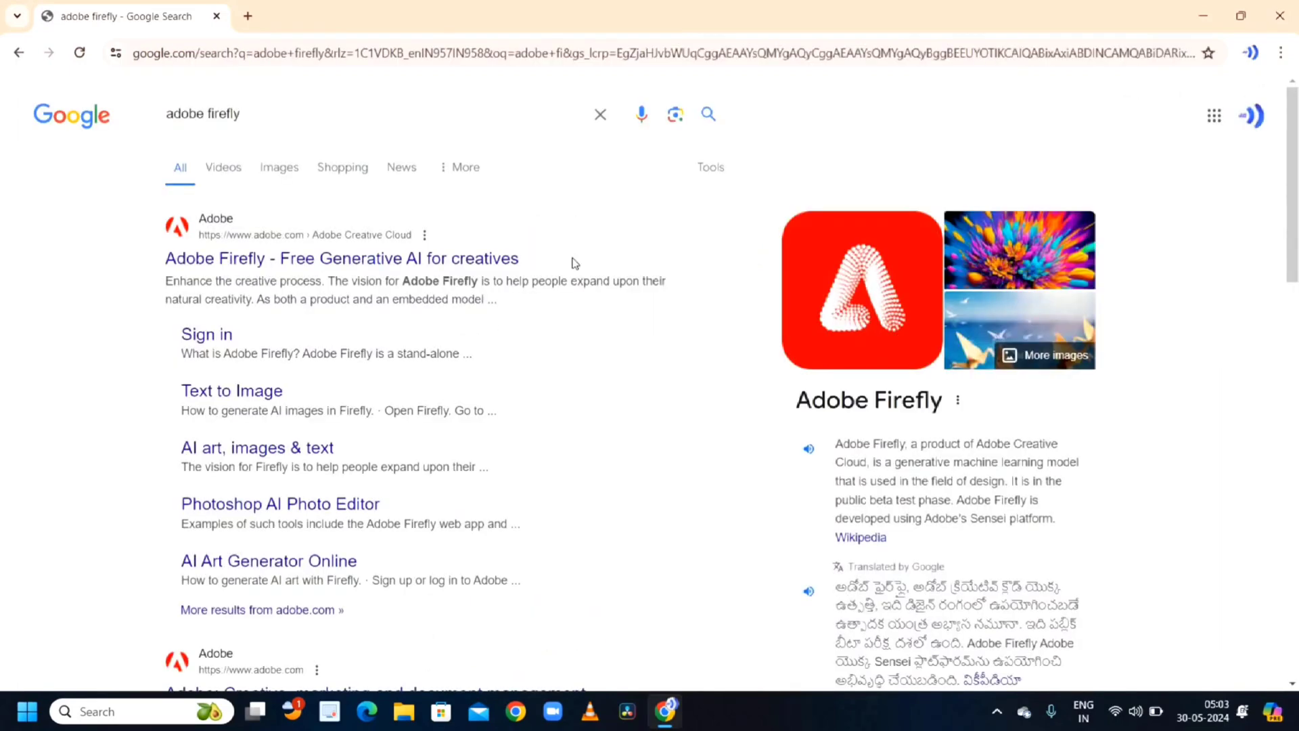
click(306, 263)
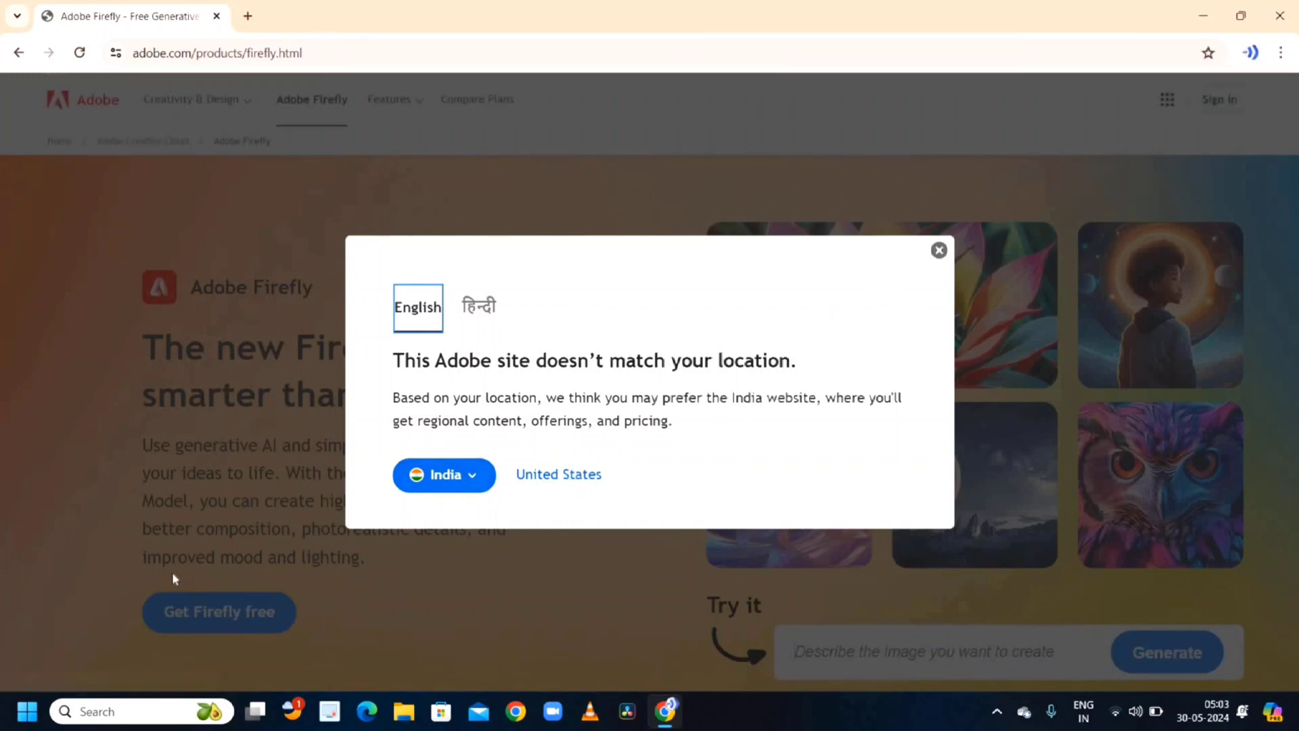
- Close the site location dialog without changing the region
click(455, 480)
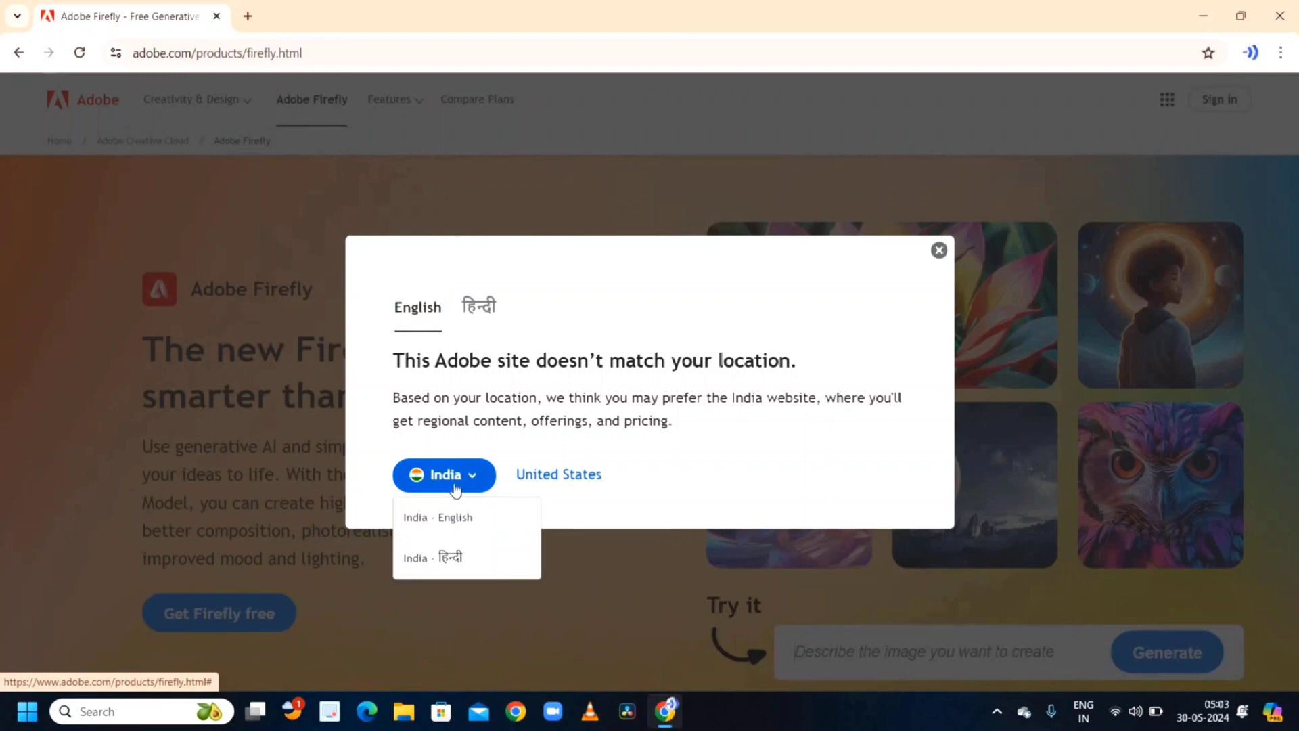
click(455, 489)
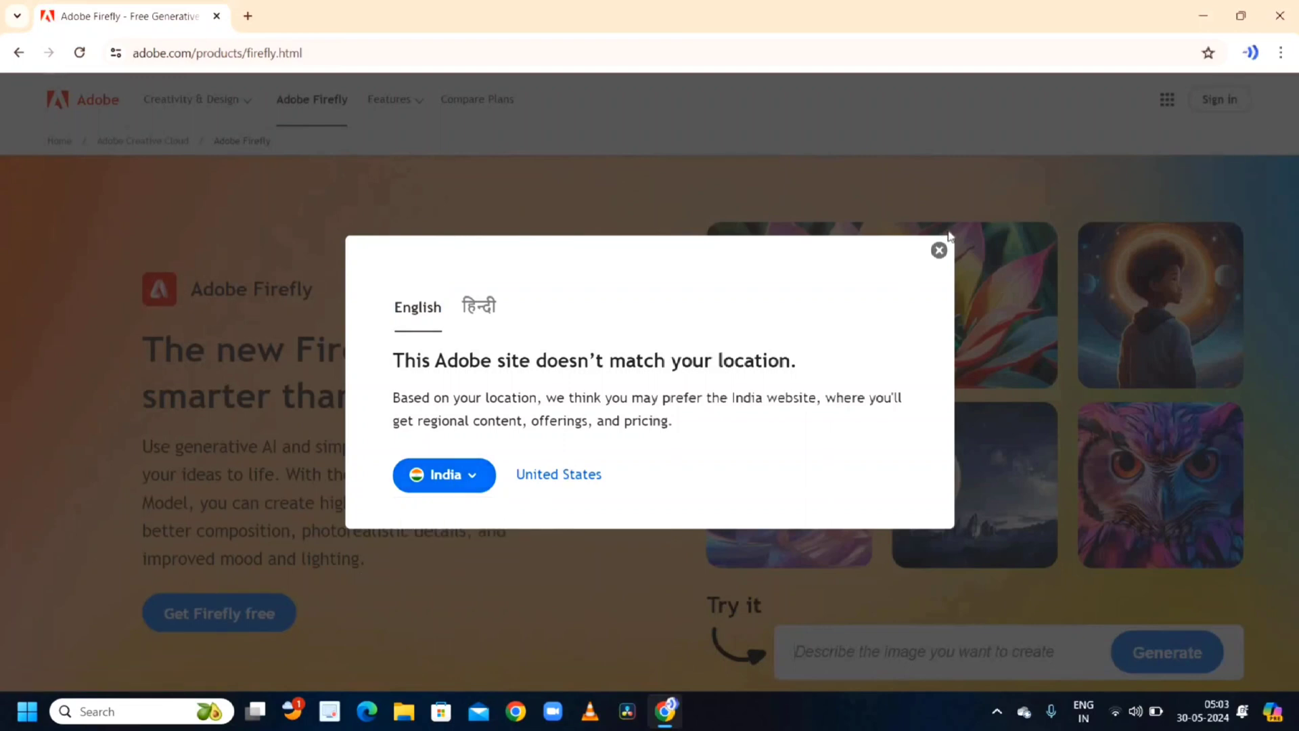
click(939, 251)
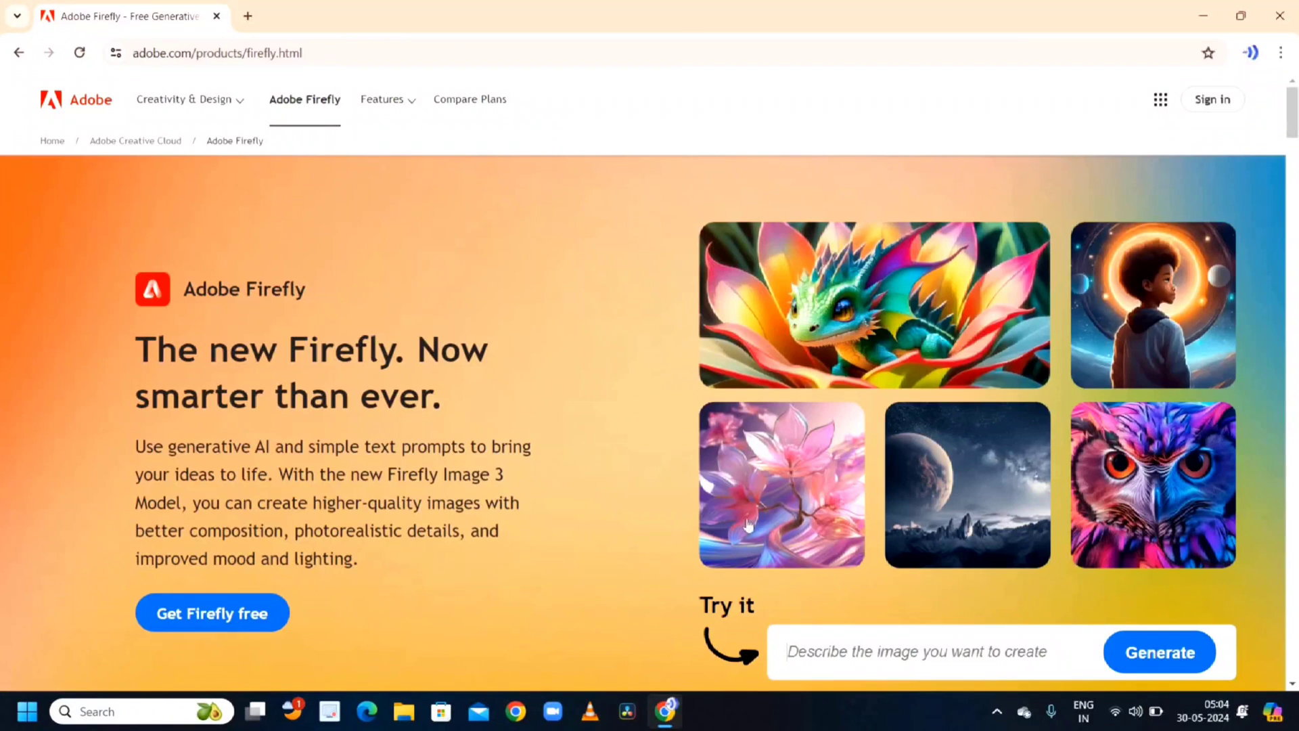
- Open Text to Image with Create with Firefly from the product page
scroll(754, 517, down, 6)
scroll(753, 518, down, 4)
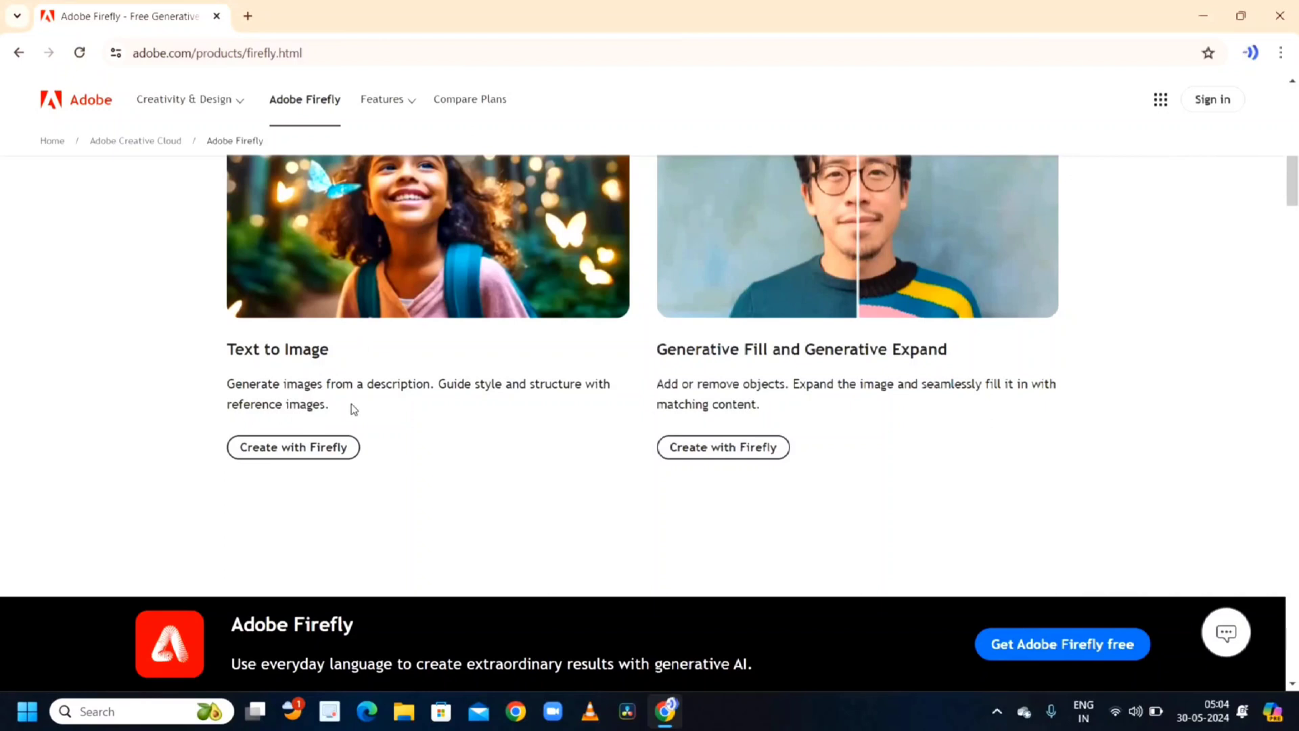
scroll(424, 326, up, 1)
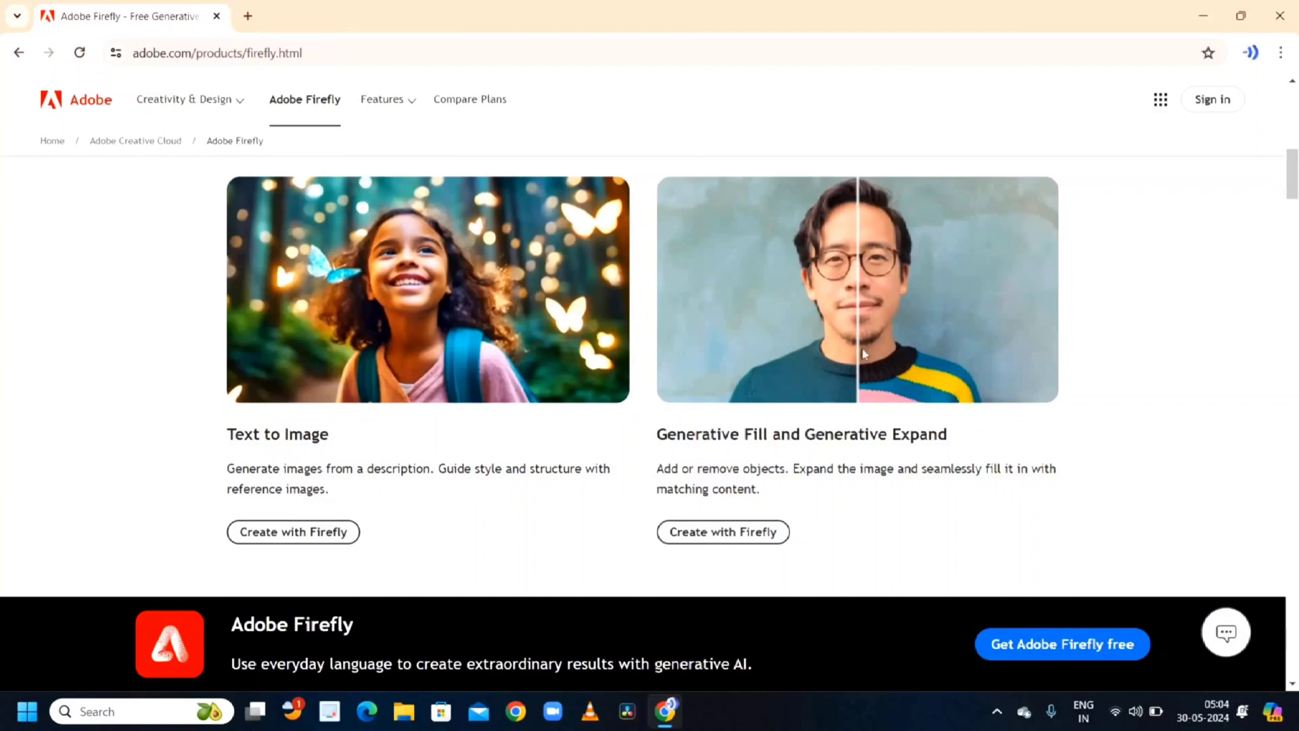
click(317, 533)
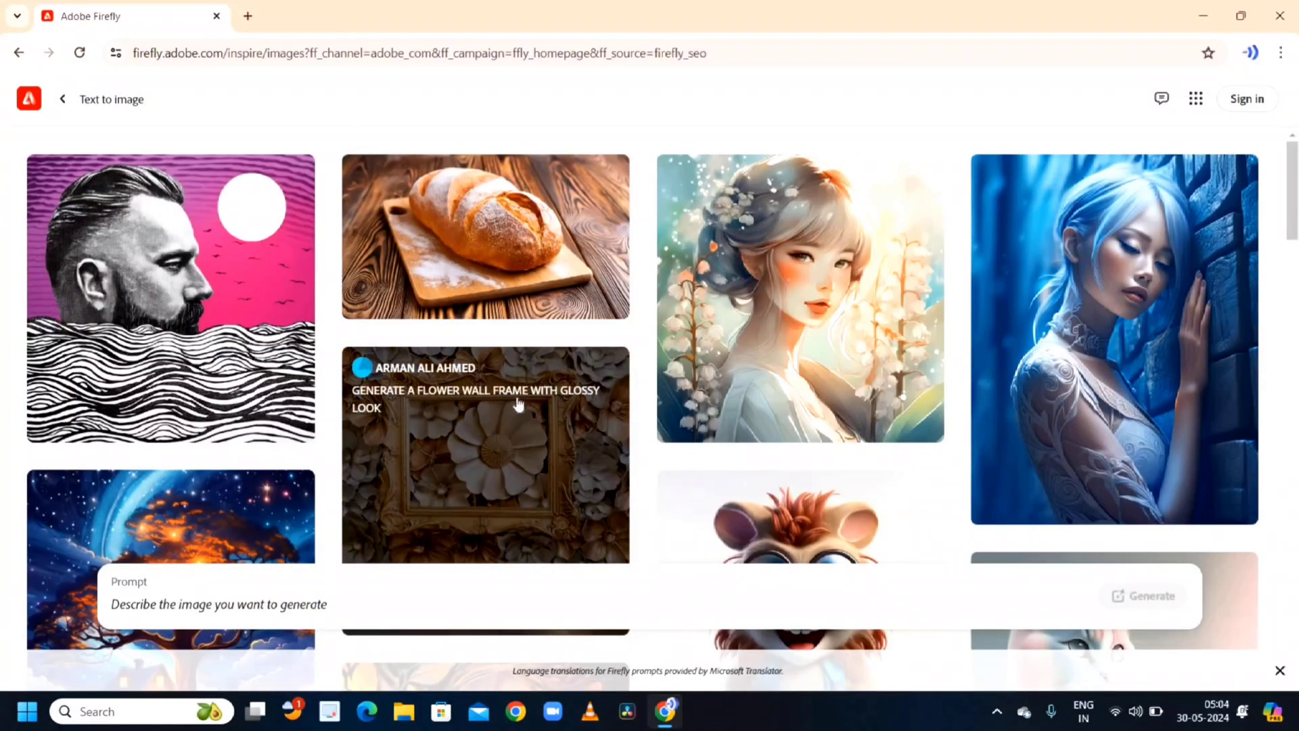
- Browse the community gallery and open the bulldog on a skateboard image
scroll(520, 406, down, 5)
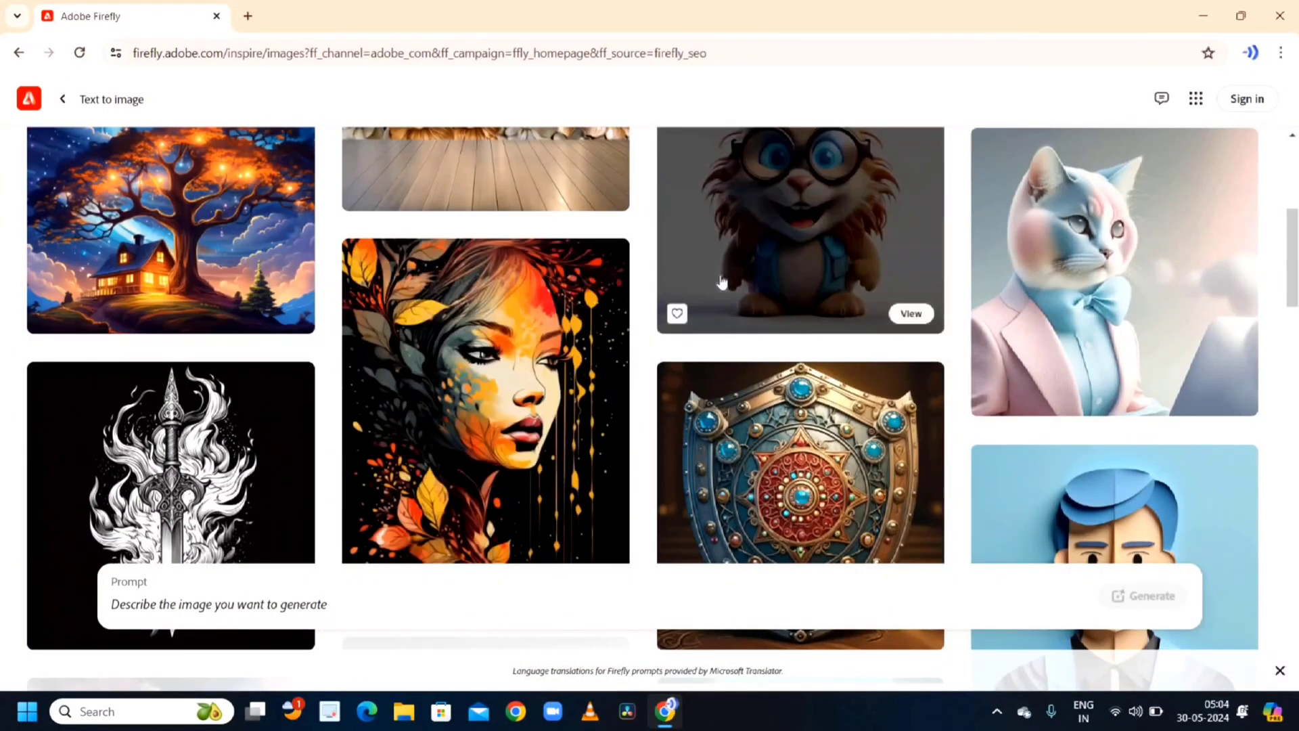
scroll(760, 320, down, 5)
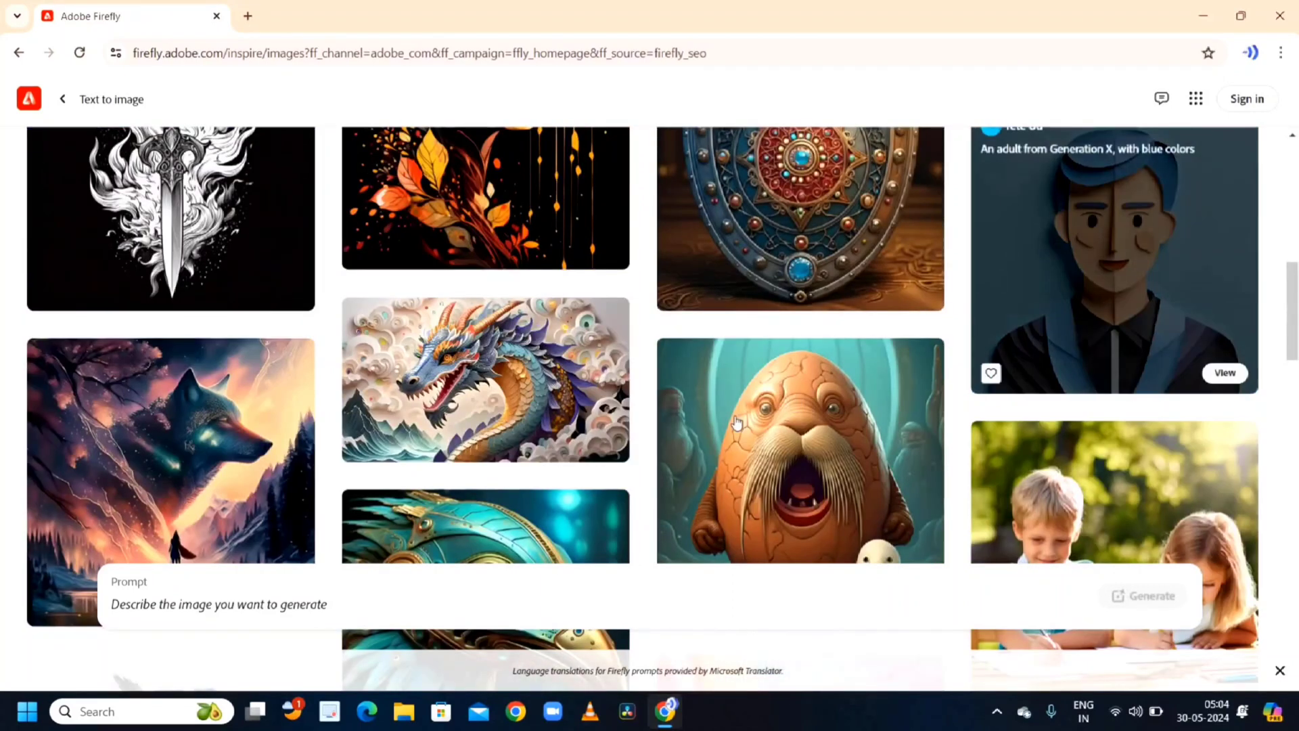
scroll(735, 423, down, 5)
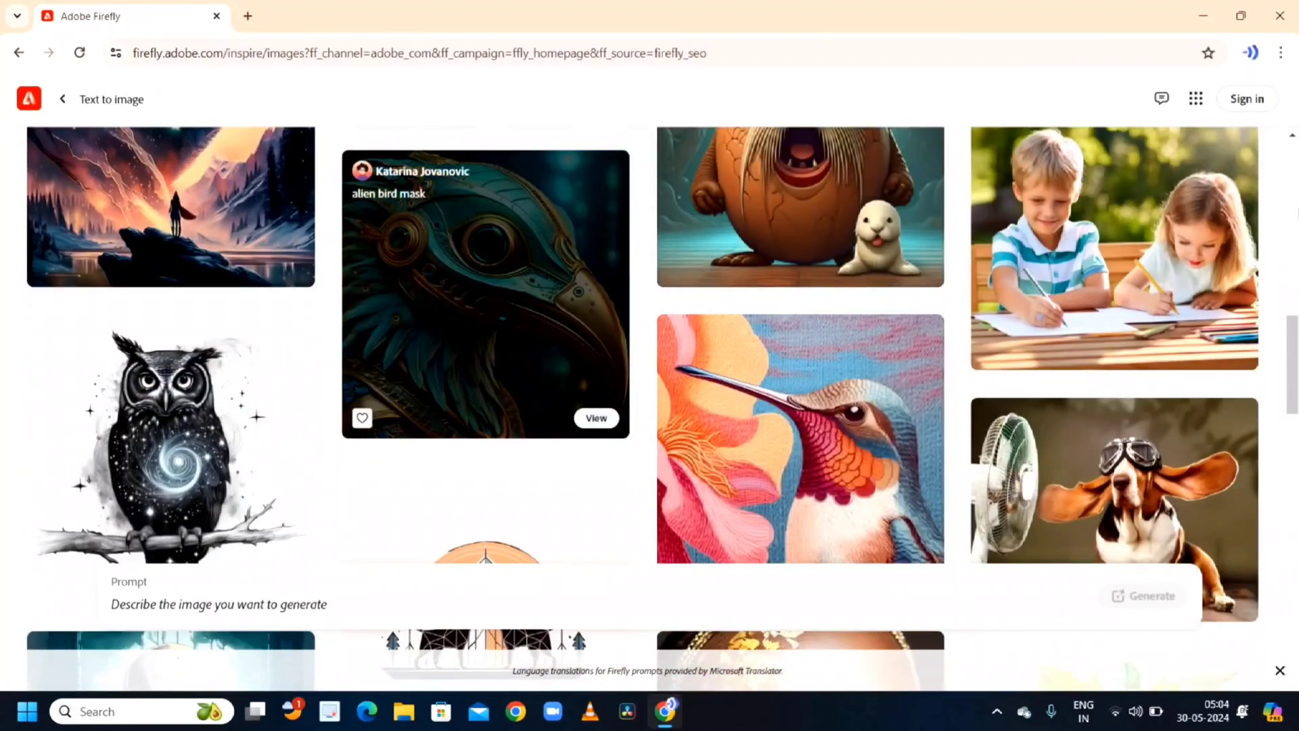
scroll(1013, 350, down, 7)
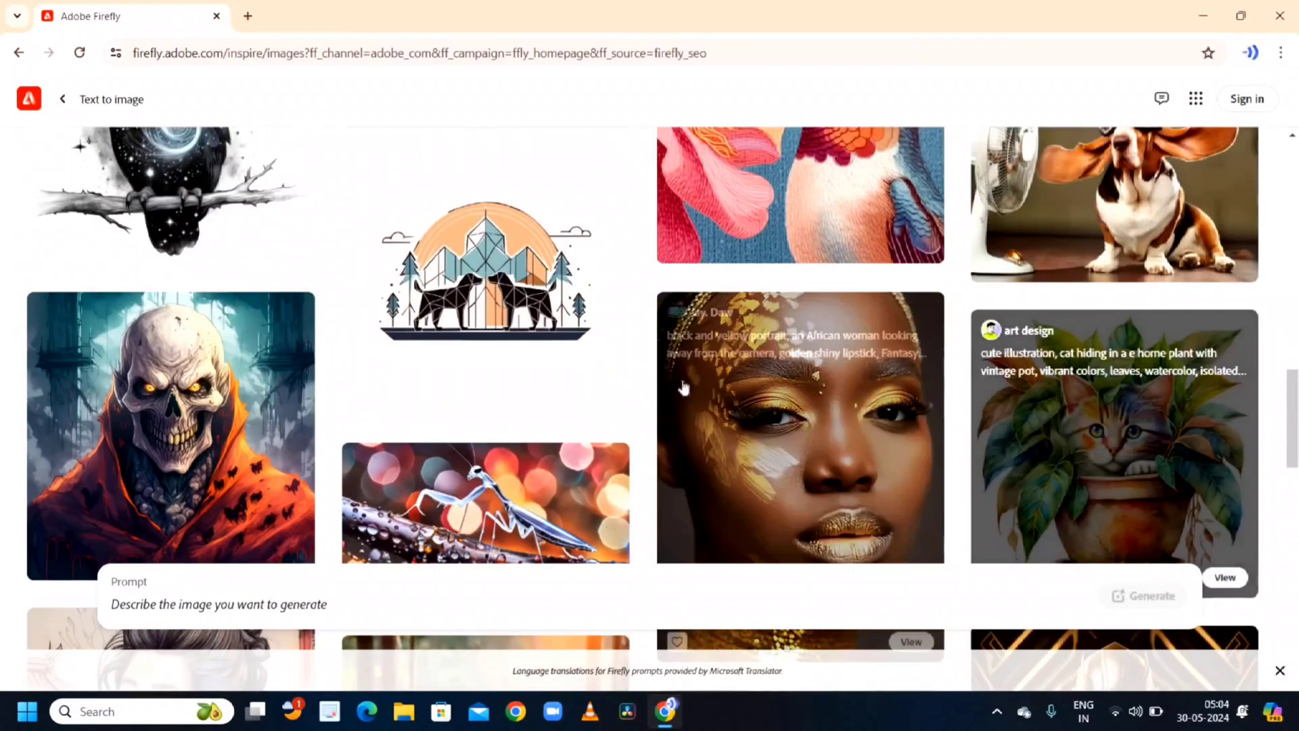
scroll(663, 386, down, 2)
scroll(662, 386, down, 5)
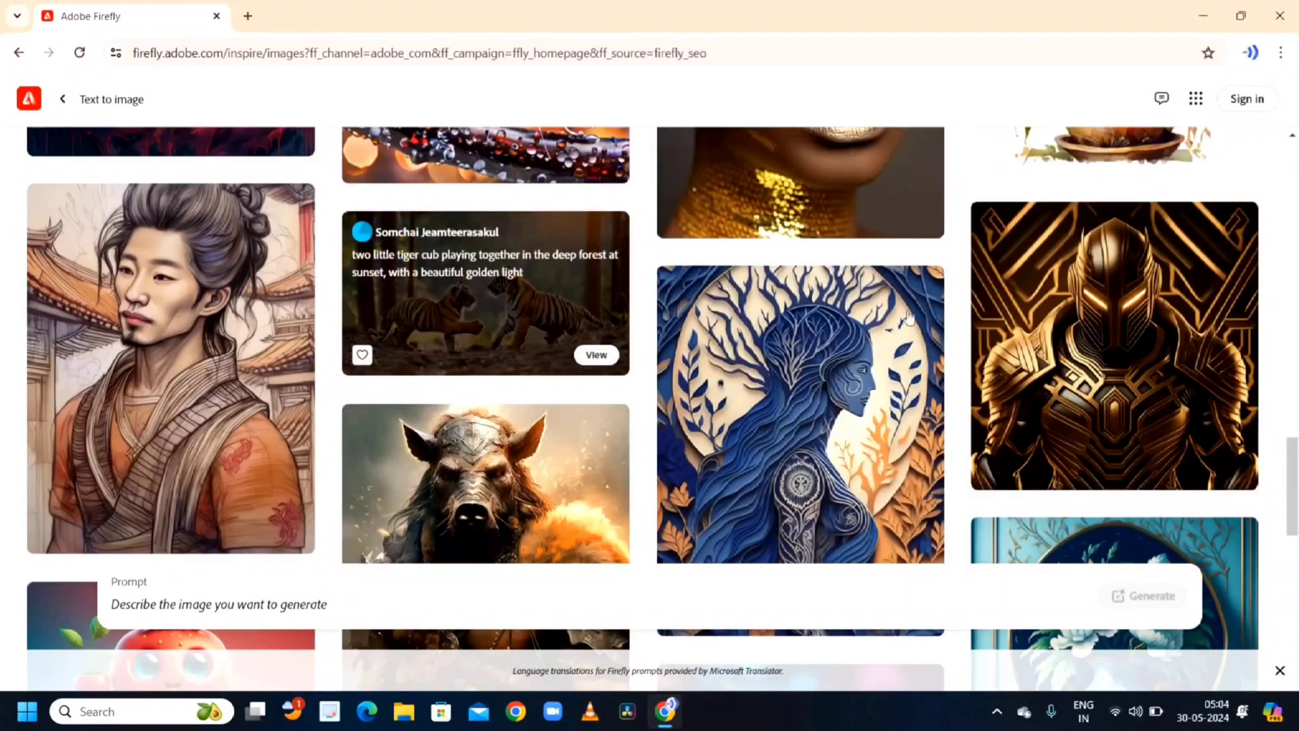
scroll(663, 386, down, 7)
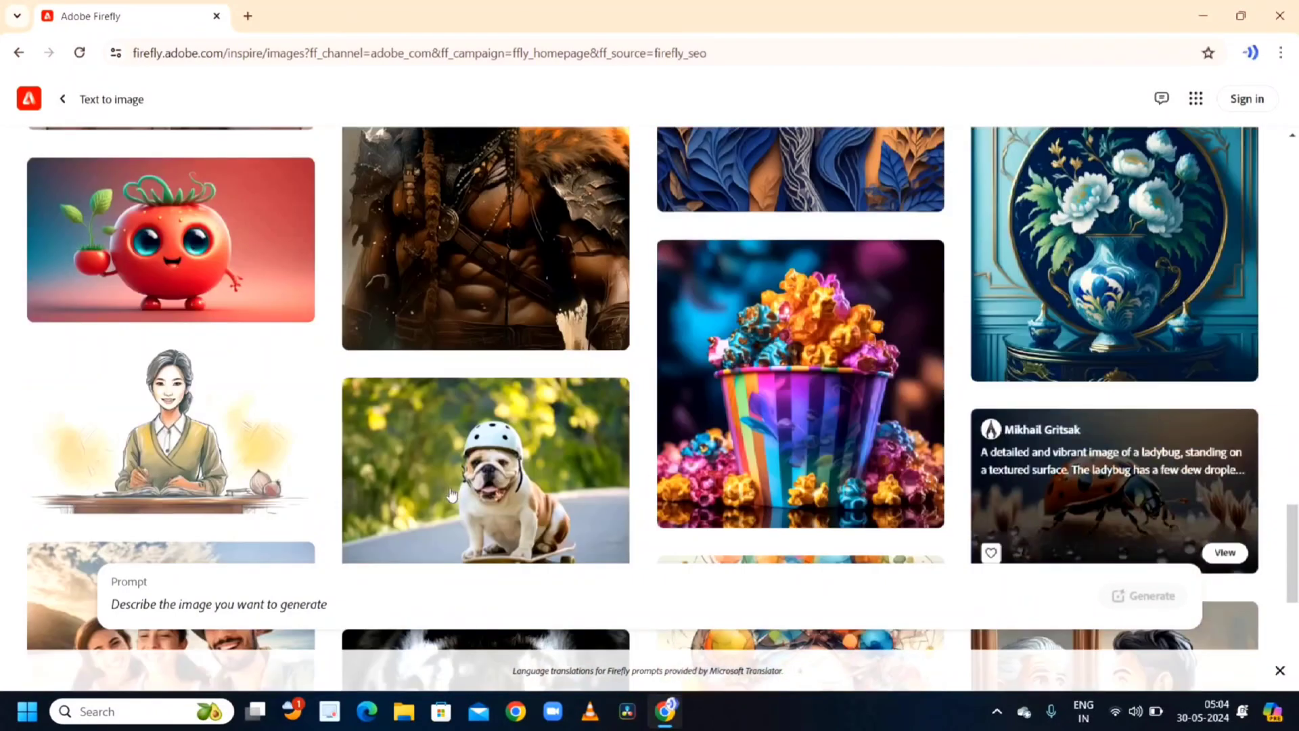
click(495, 496)
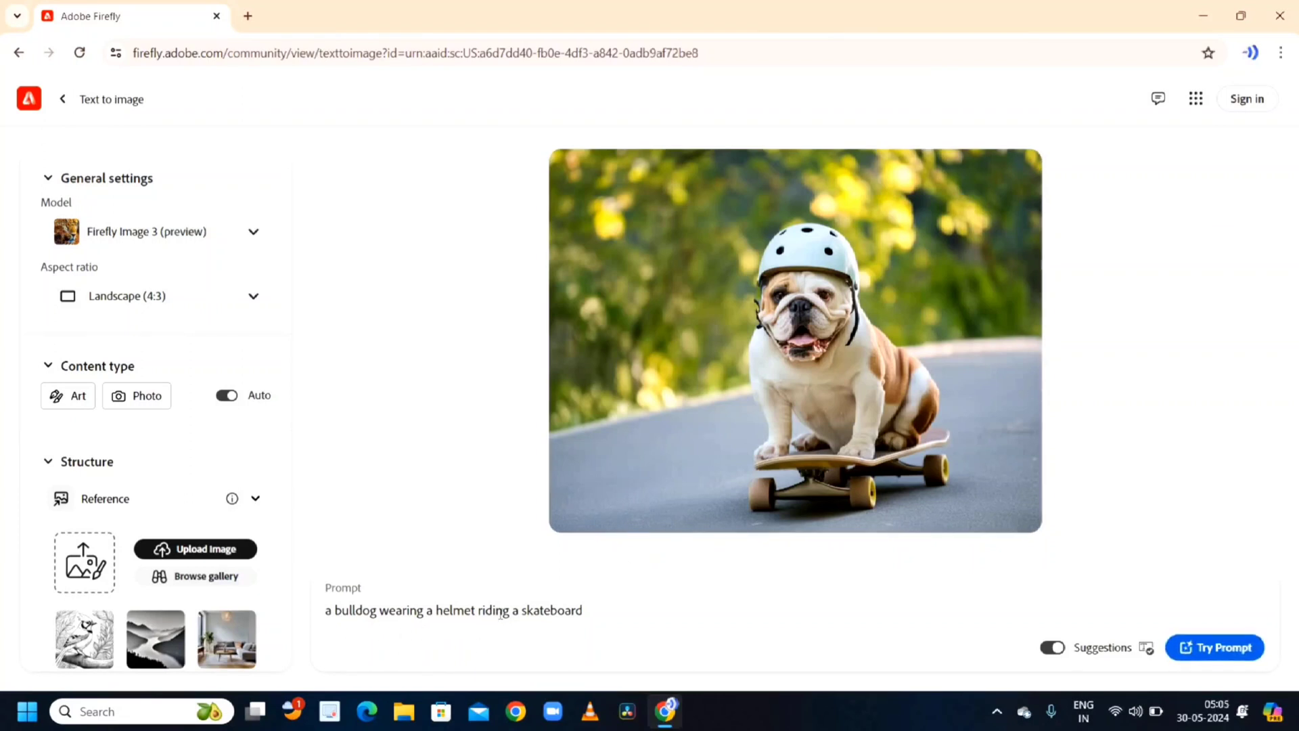
- Change bulldog to bullcow in the prompt and submit it
click(375, 610)
key(BackSpace)
key(BackSpace)
key(BackSpace)
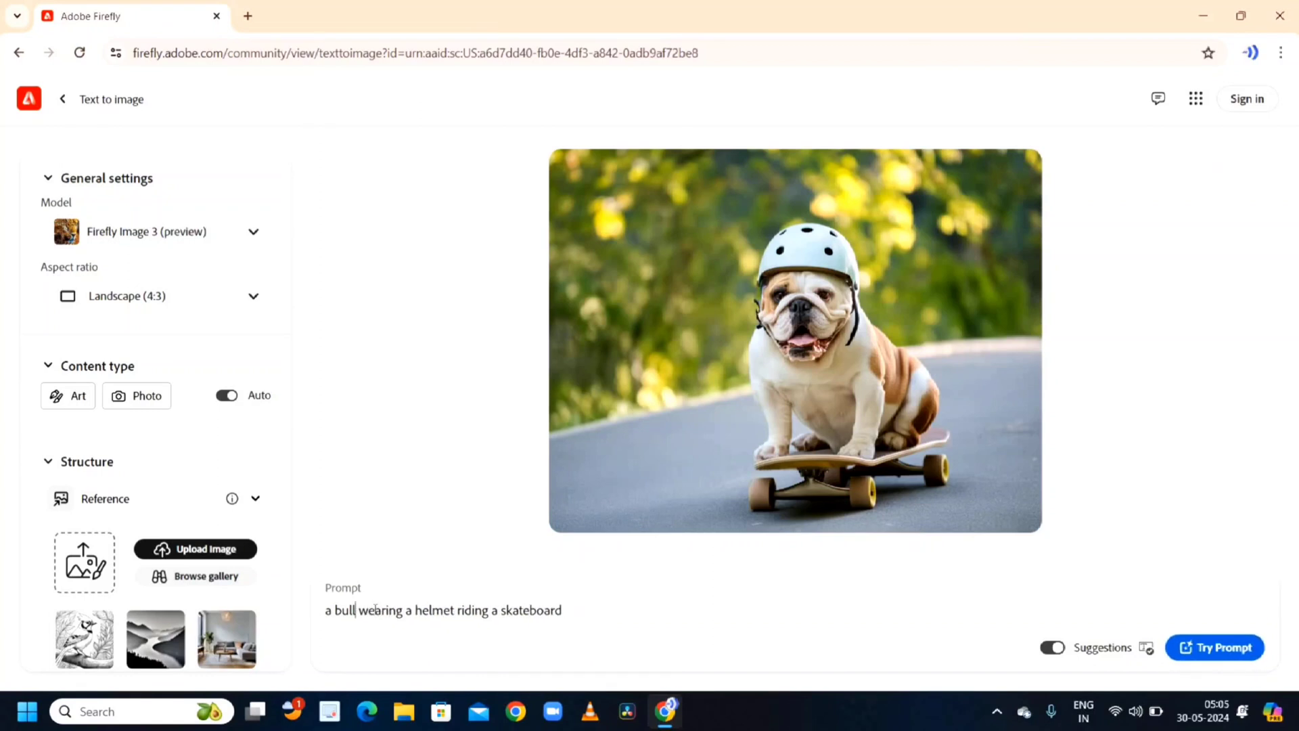
text(cow)
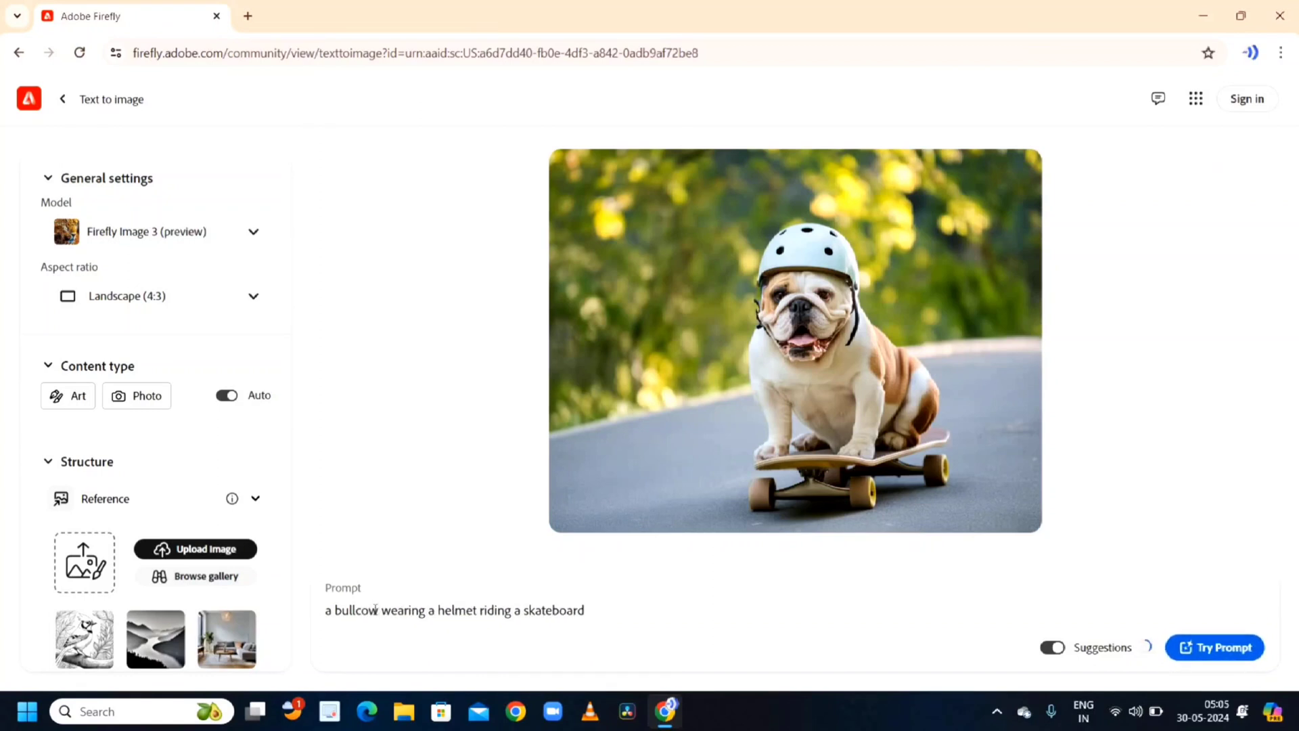
key(Return)
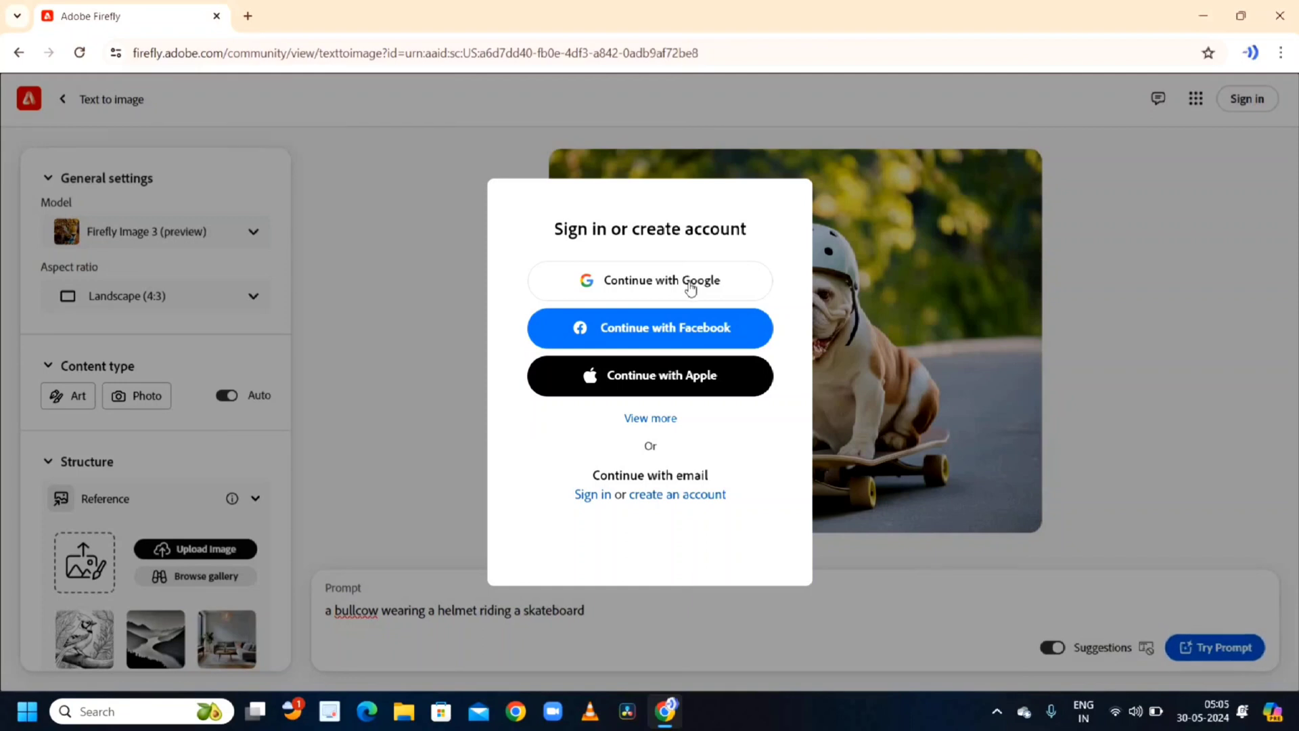
- Sign in to Adobe with the Google account and dismiss the Generative AI dialog
click(690, 284)
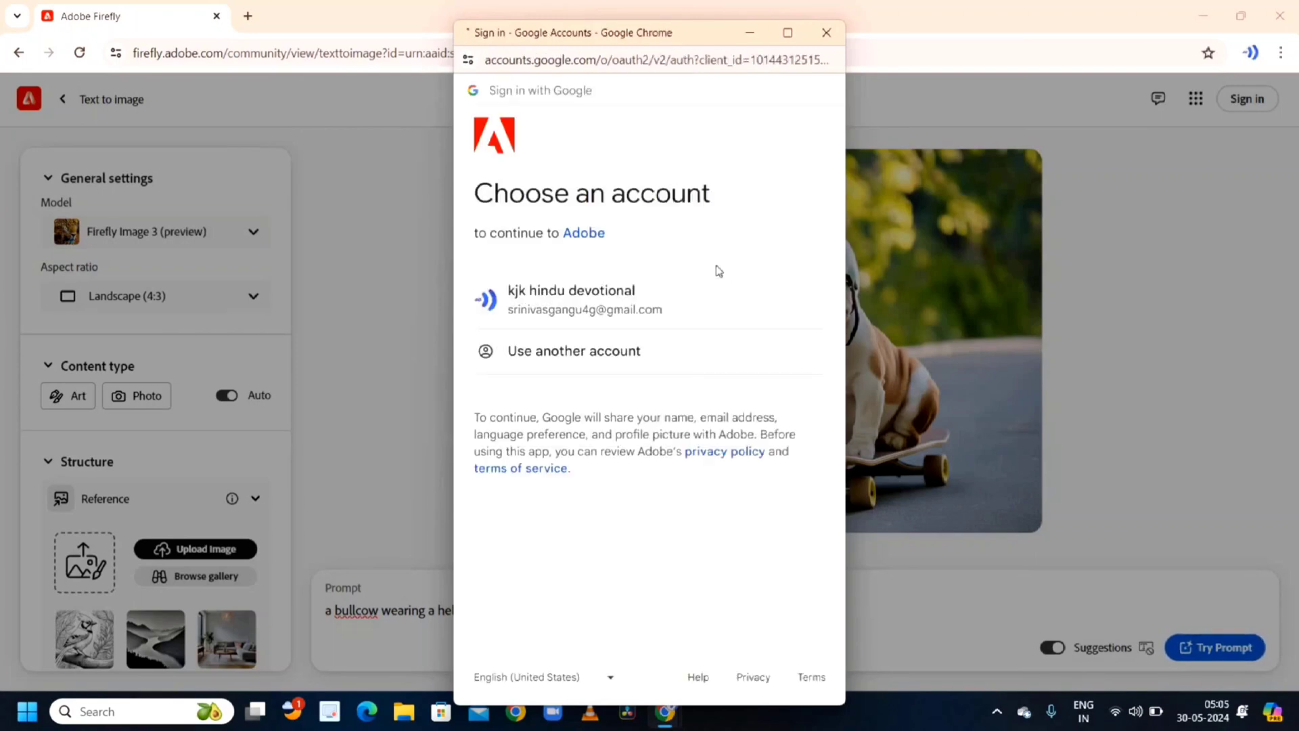
click(592, 296)
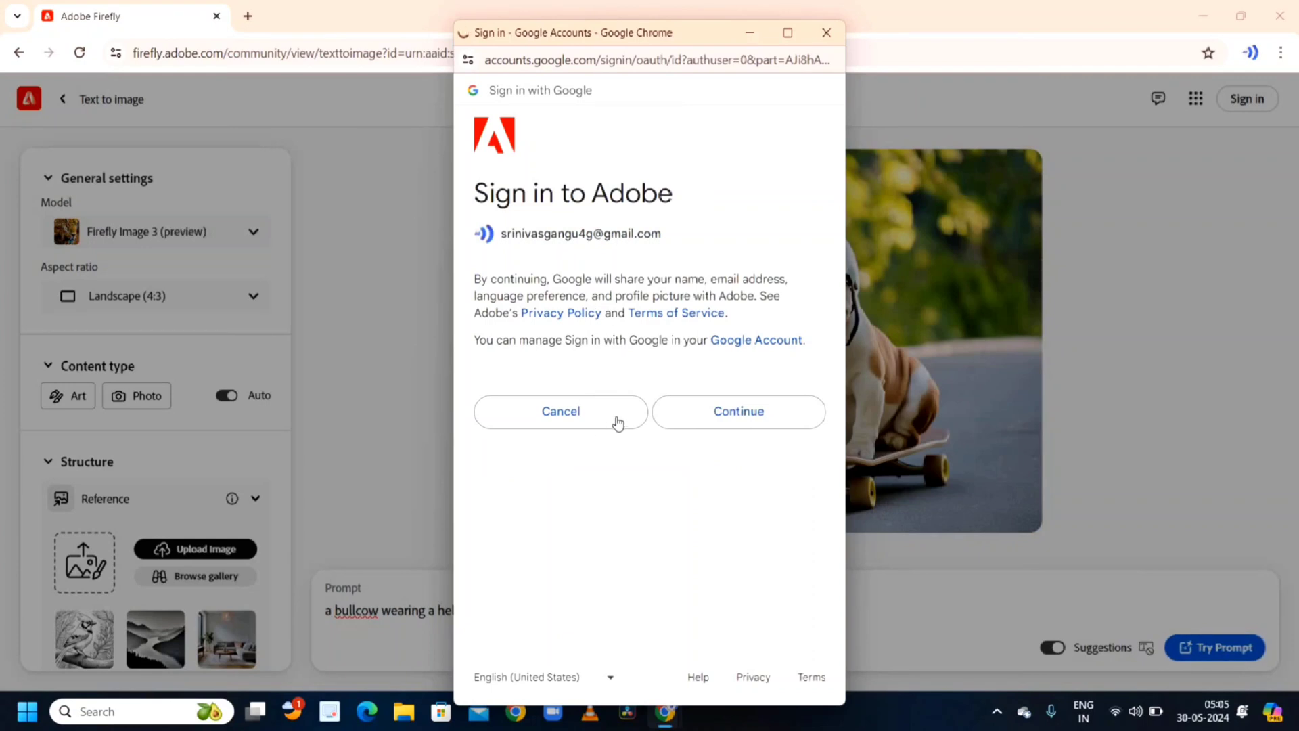
click(710, 414)
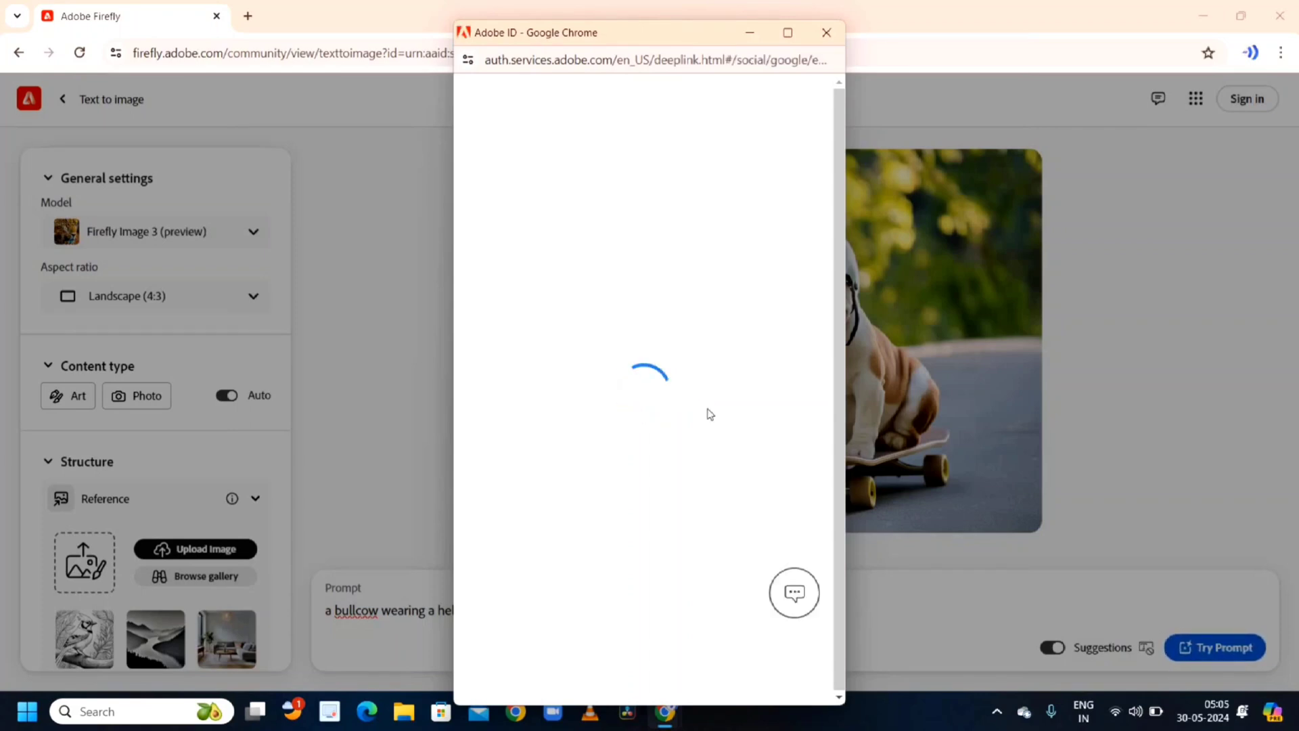
click(656, 504)
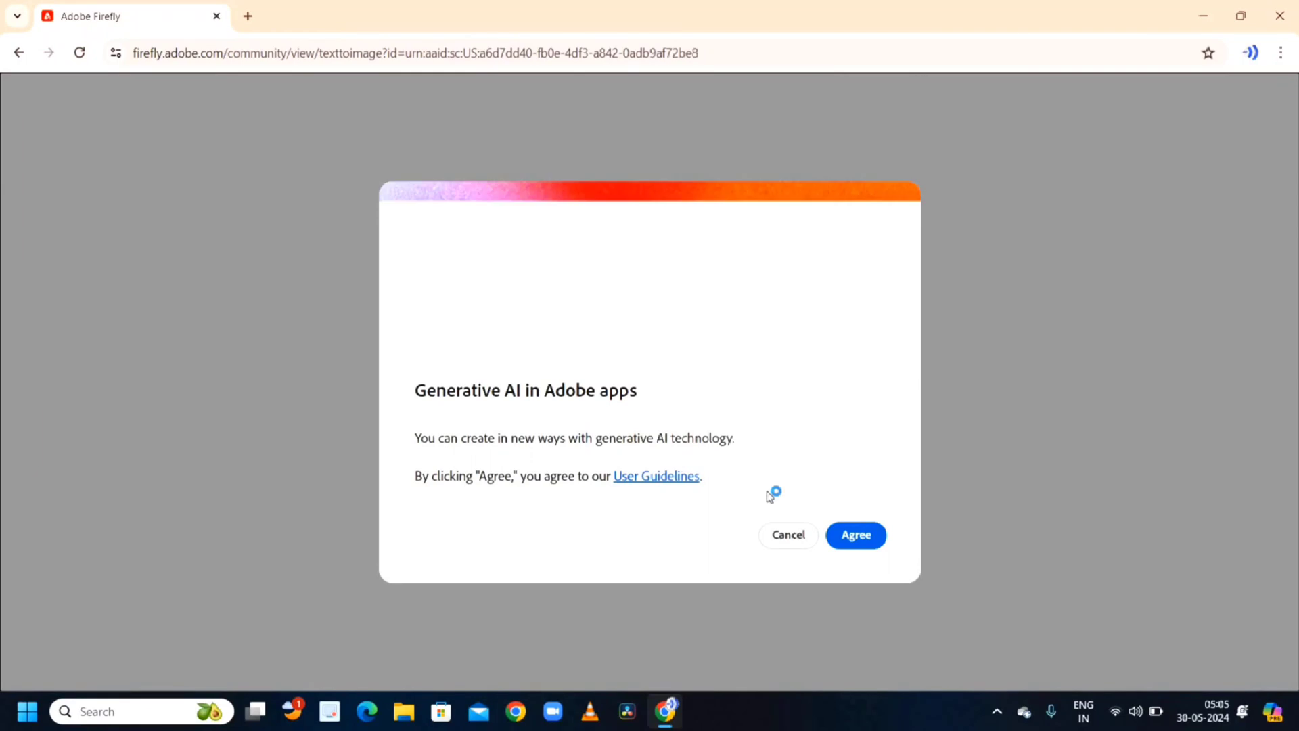
click(792, 545)
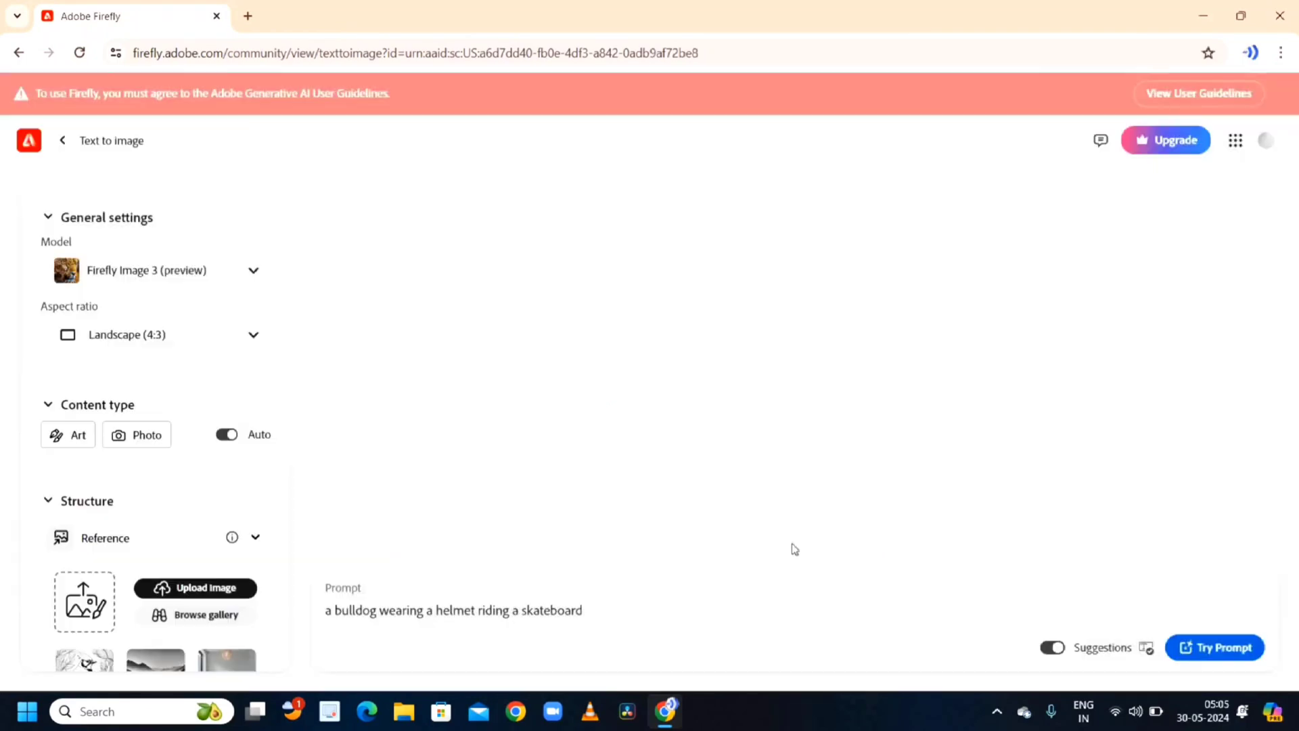
- Edit the prompt to 'a bulldcow wearing a helmet riding a skateboard' and agree to the Generative AI guidelines
click(378, 614)
key(BackSpace)
key(BackSpace)
text(cow)
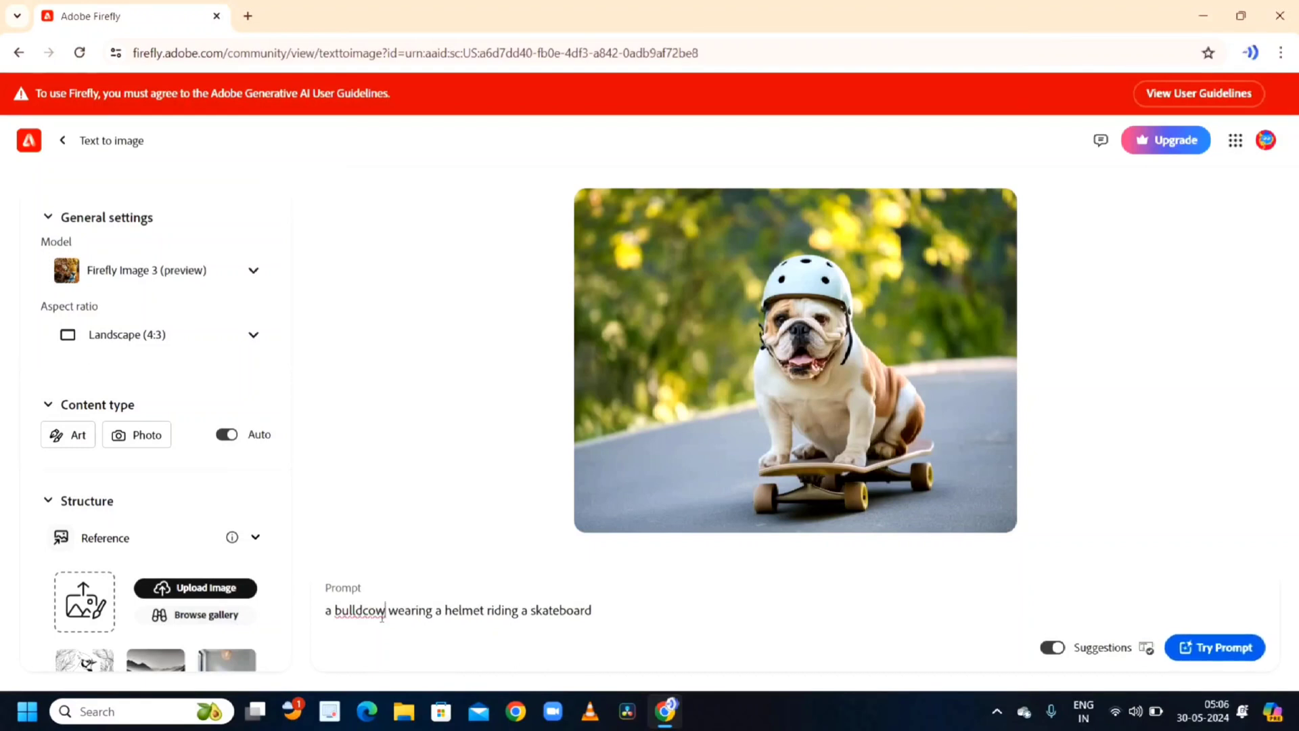
key(Return)
click(855, 535)
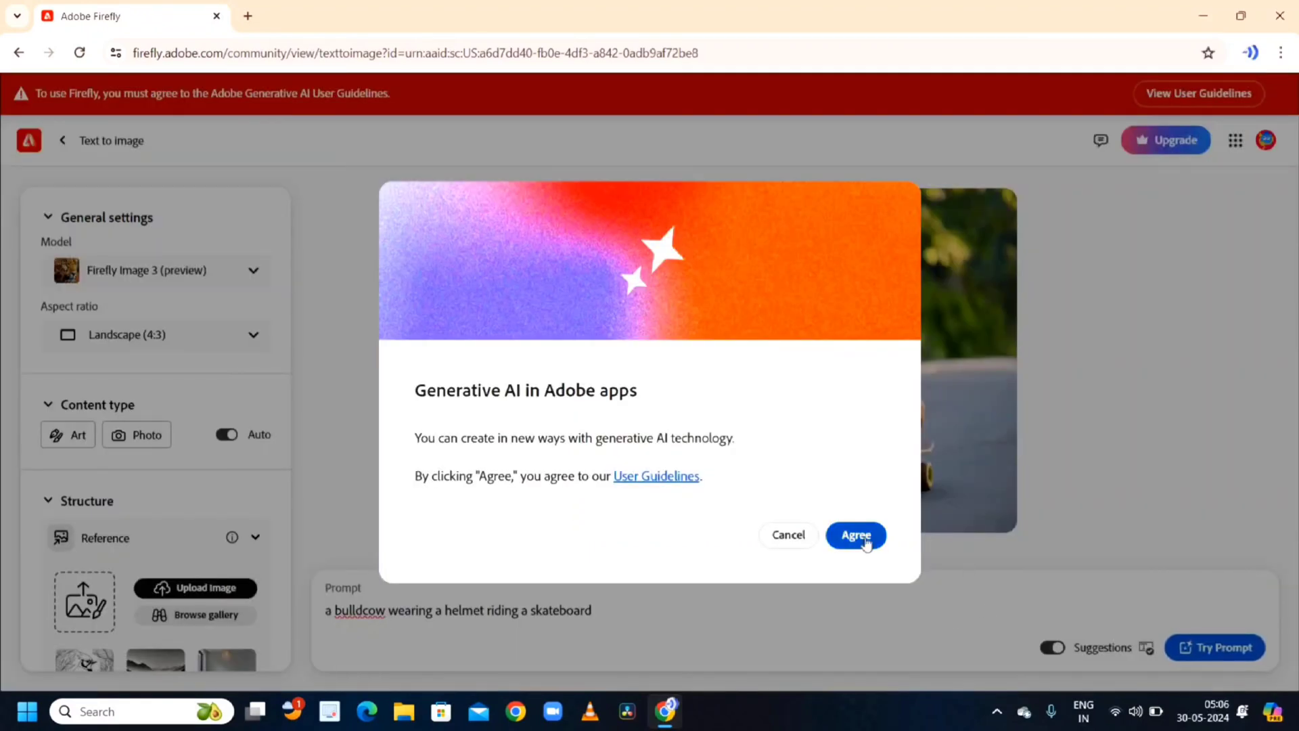
- Dismiss the Match structure tip and generate images from the prompt
click(505, 494)
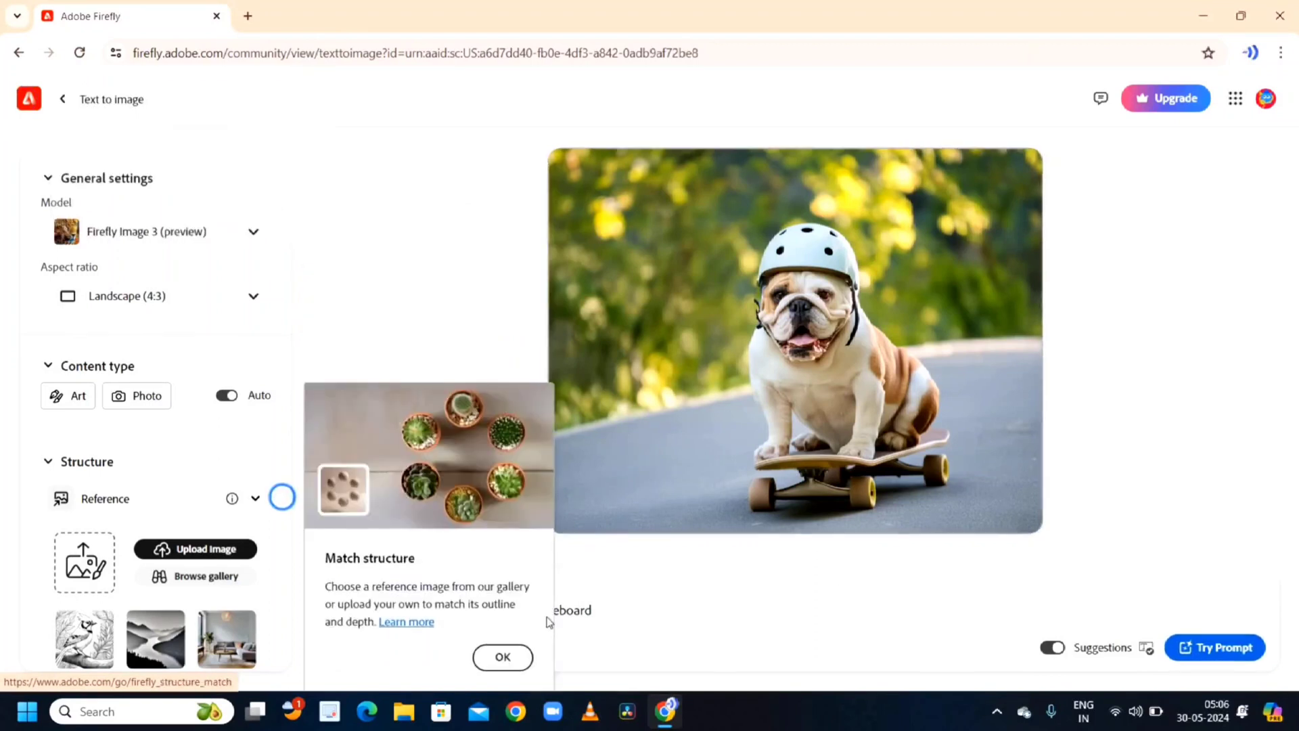
click(502, 657)
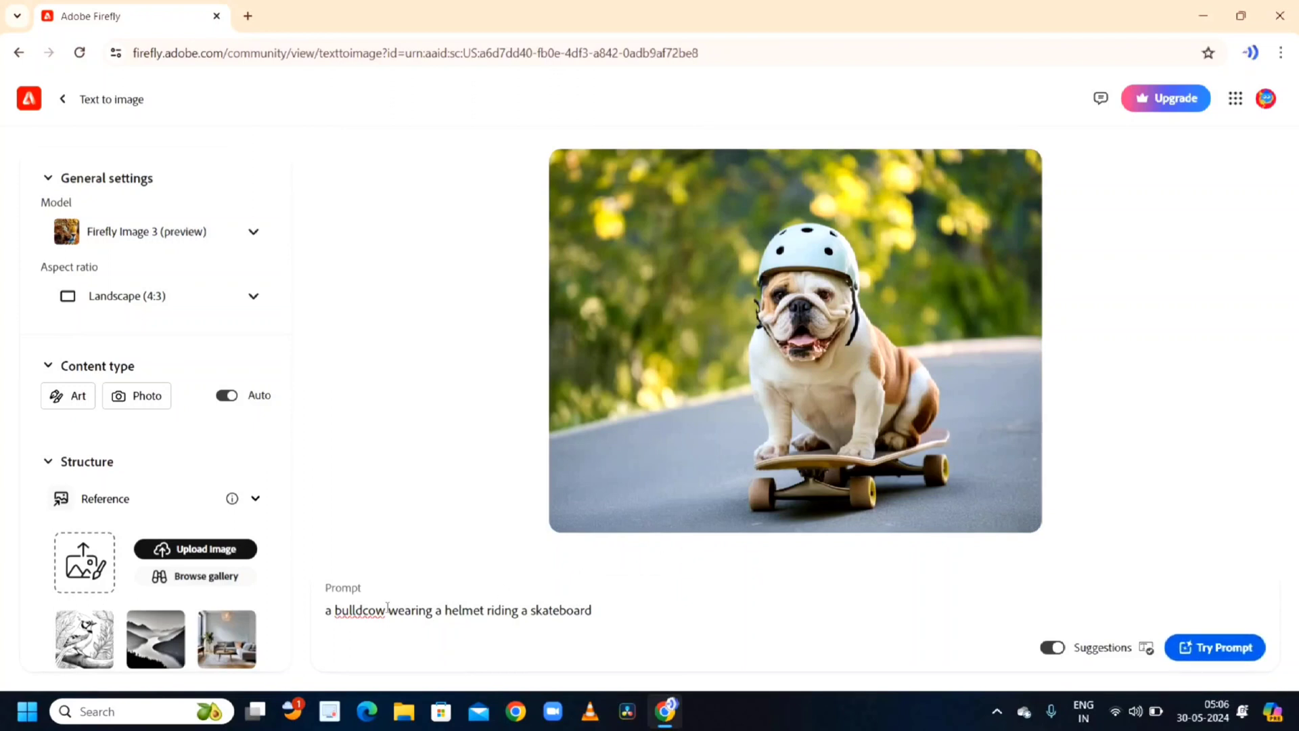
key(Return)
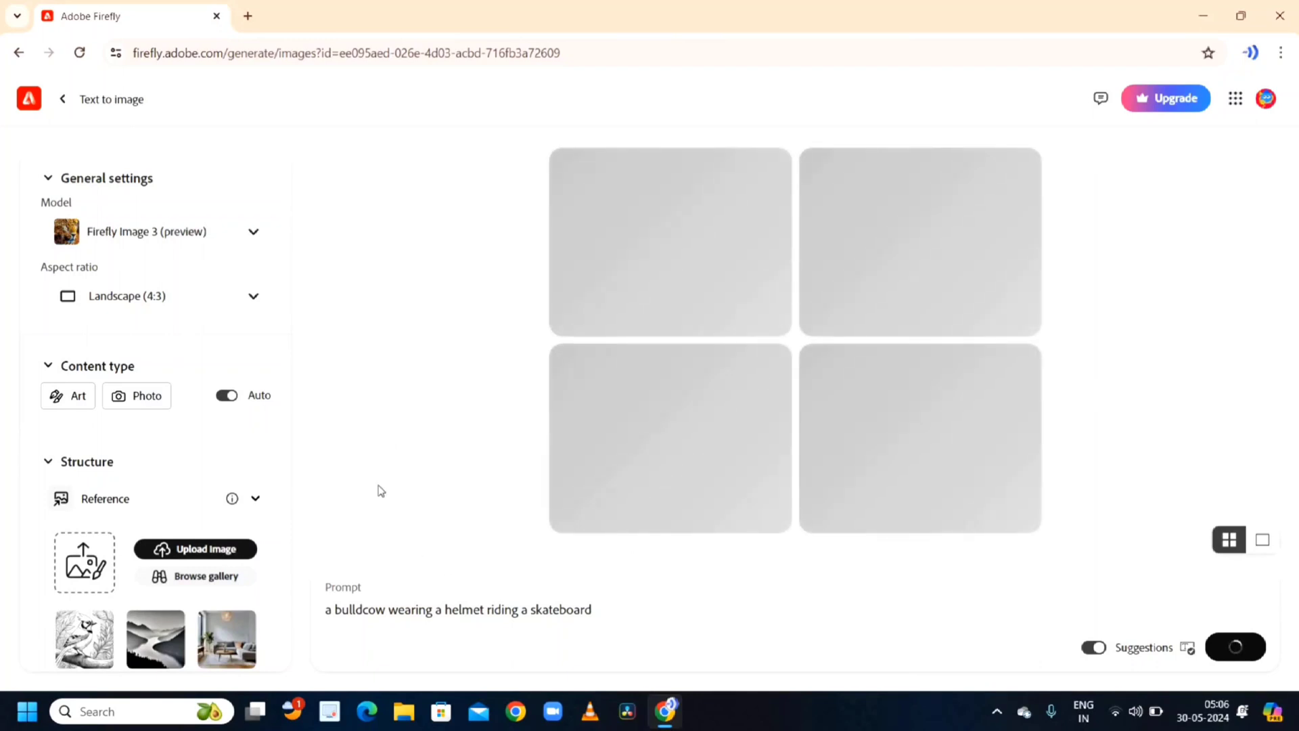
- Review the aspect ratio, model, structure and style options in the settings panel
click(226, 308)
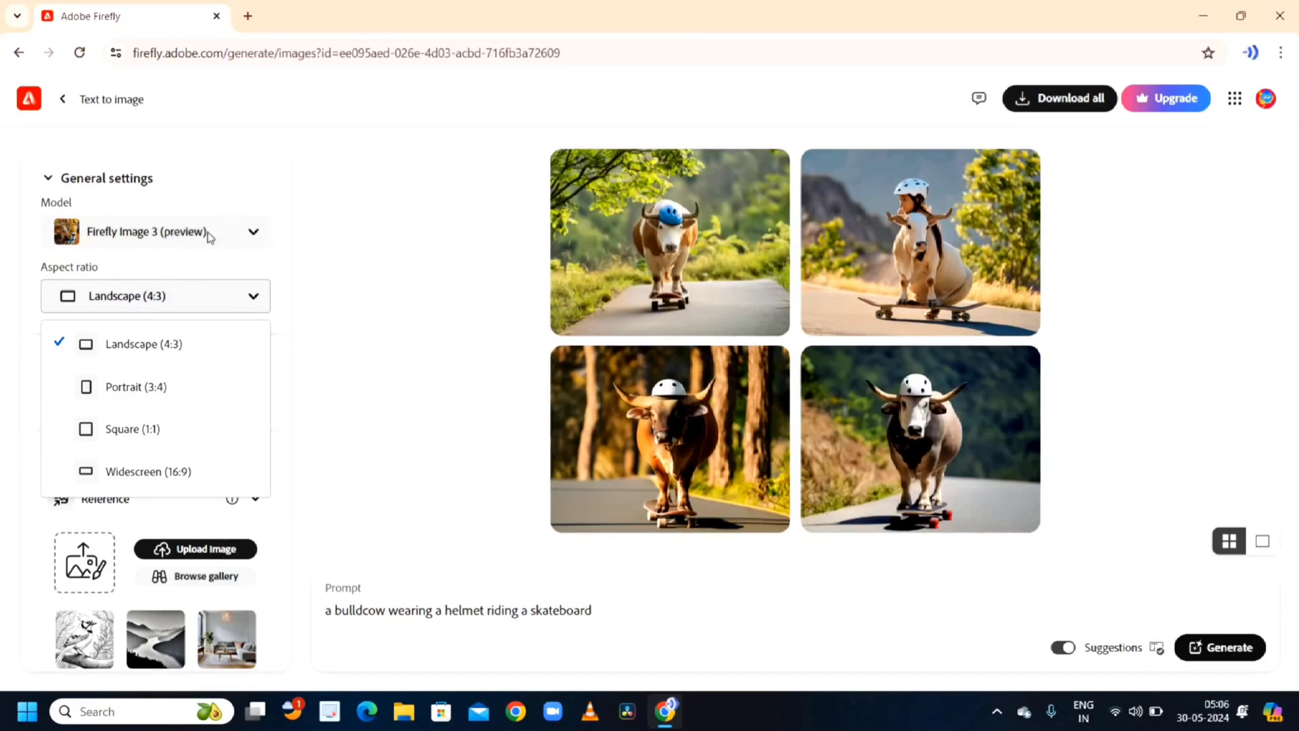
click(210, 236)
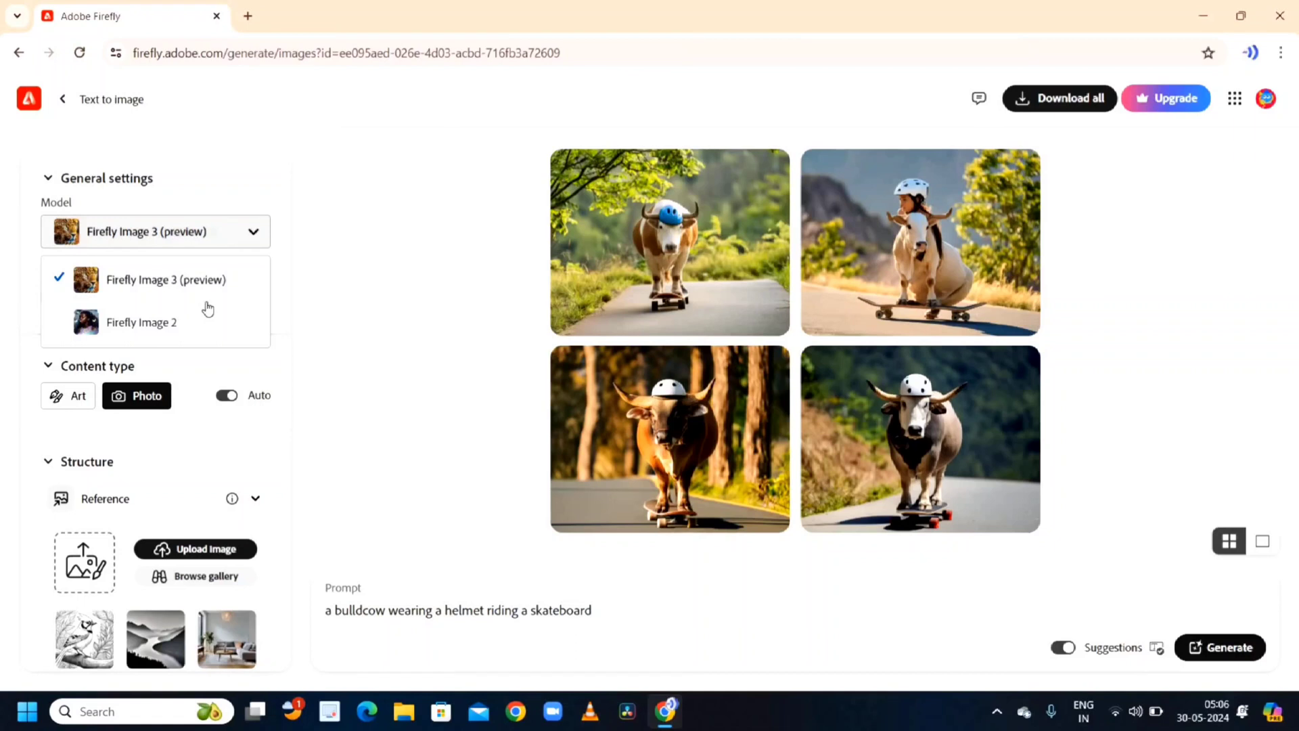
click(235, 227)
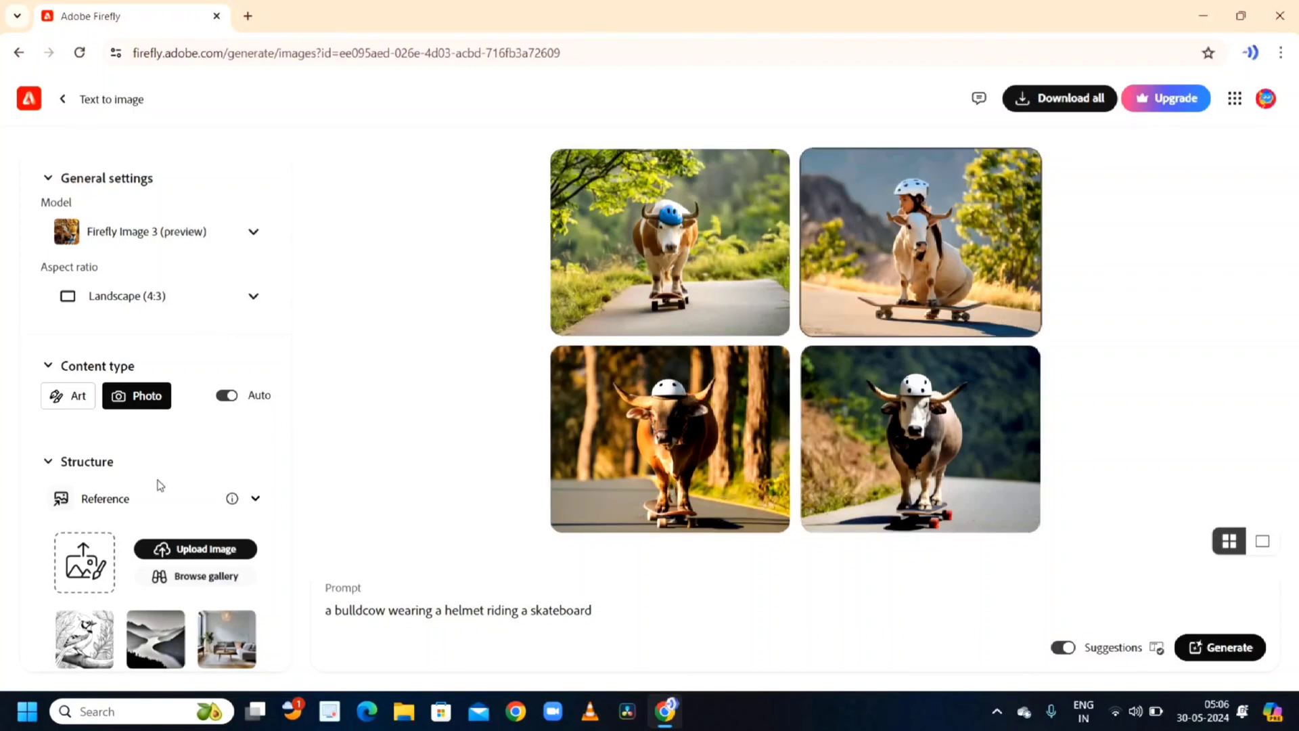
scroll(149, 500, down, 1)
scroll(161, 514, down, 4)
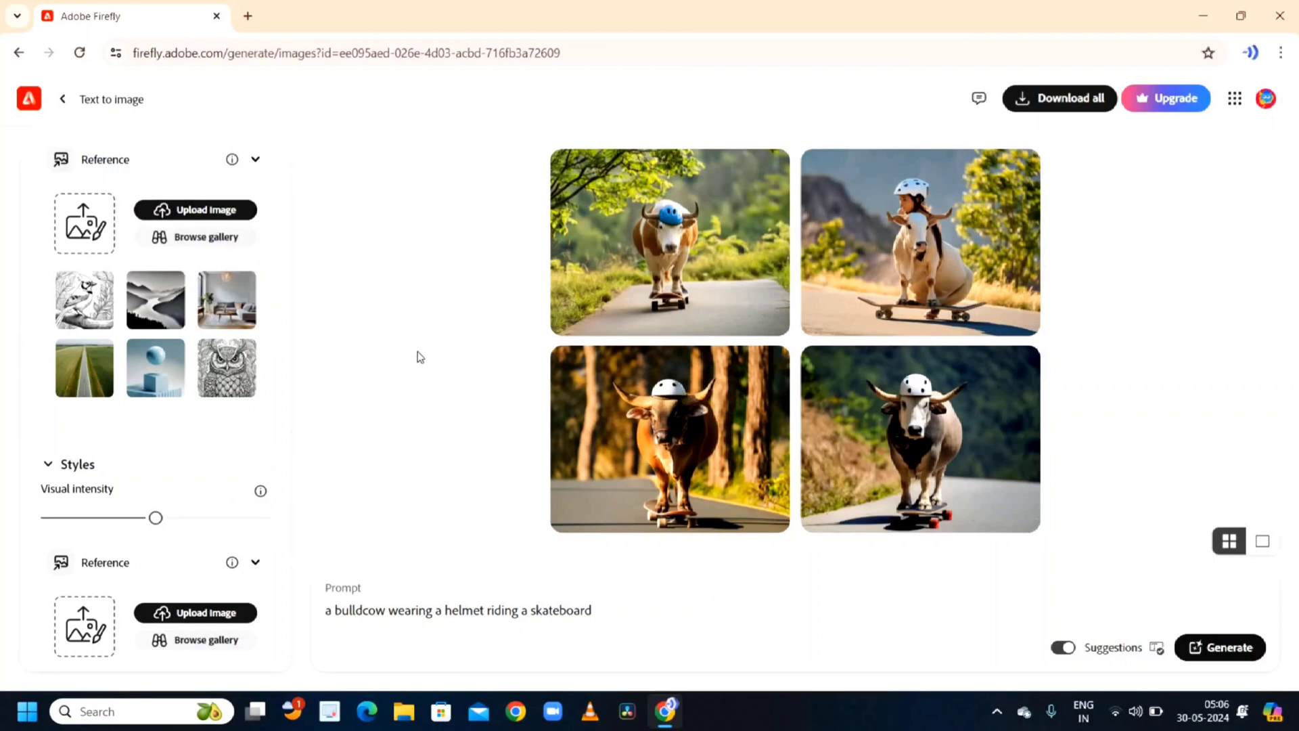
scroll(138, 557, down, 2)
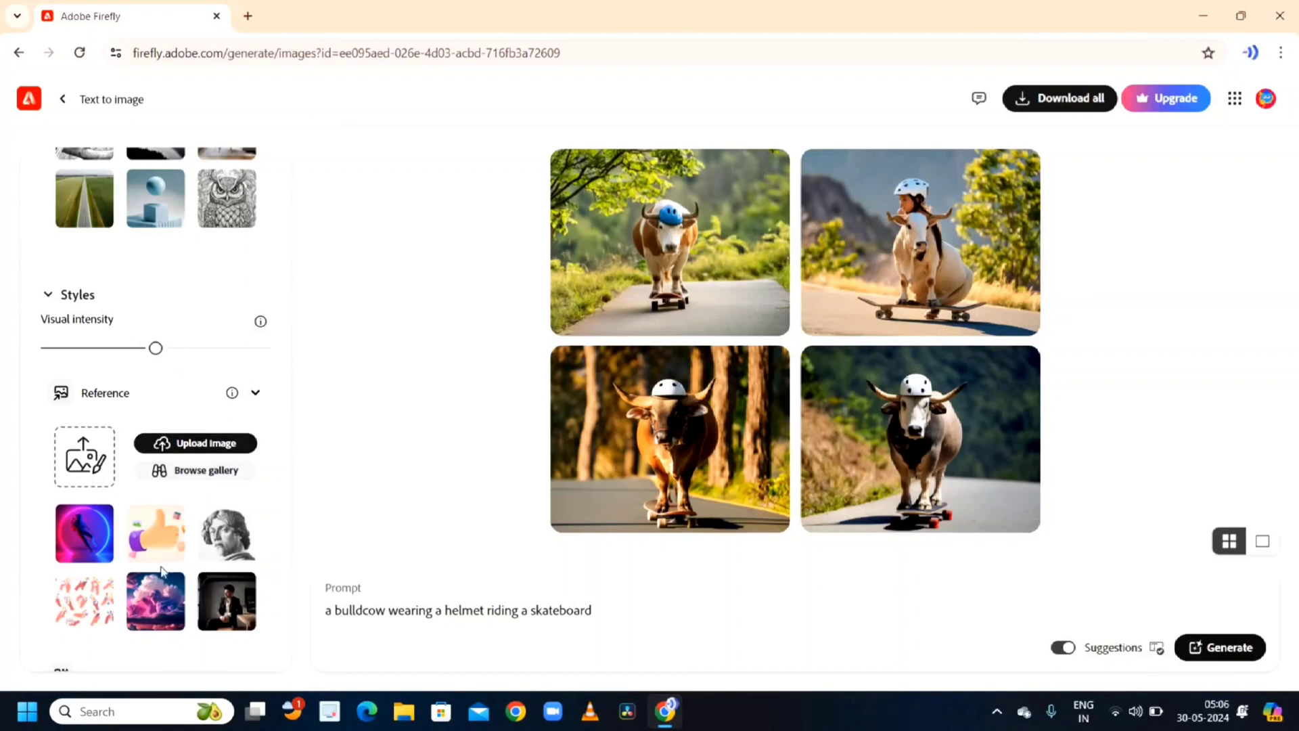
- Browse the effects, apply the Scandinavian and Psychedelic wonderland effects, and generate new images from the prompt
scroll(199, 509, down, 4)
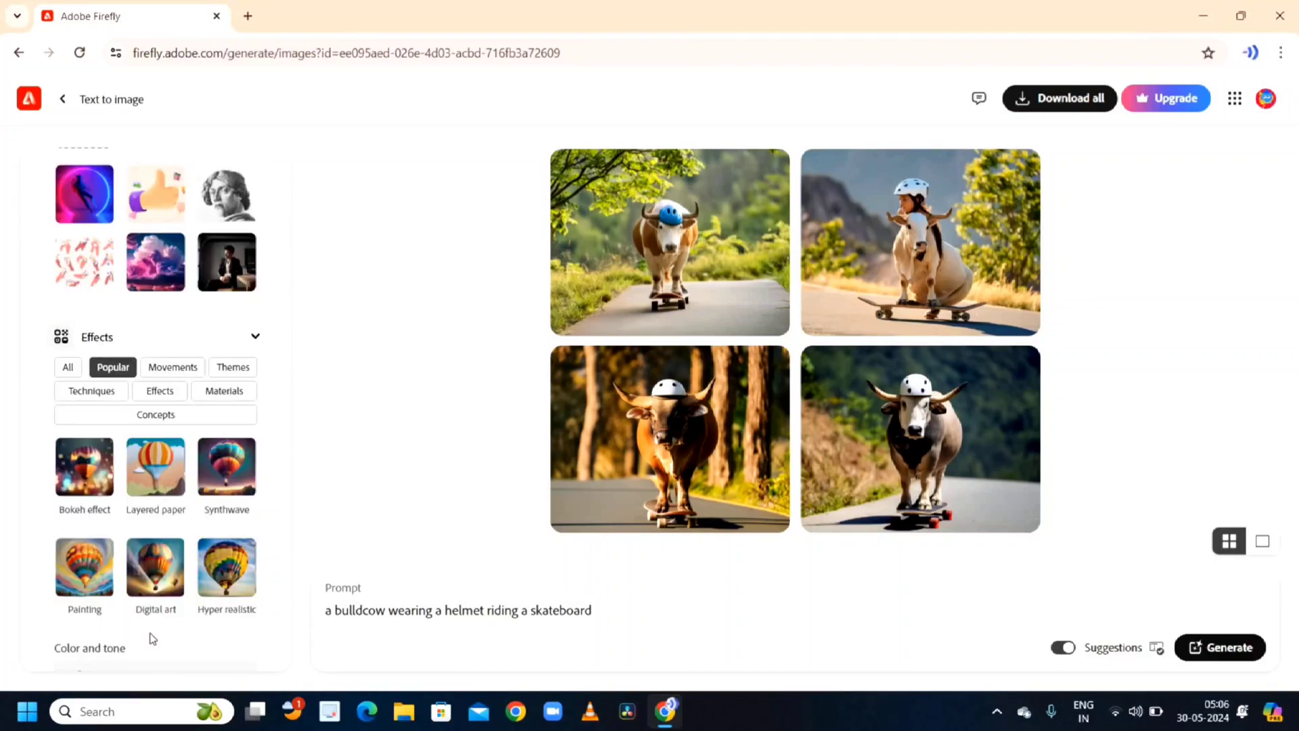
click(246, 370)
scroll(203, 519, down, 2)
scroll(202, 521, down, 10)
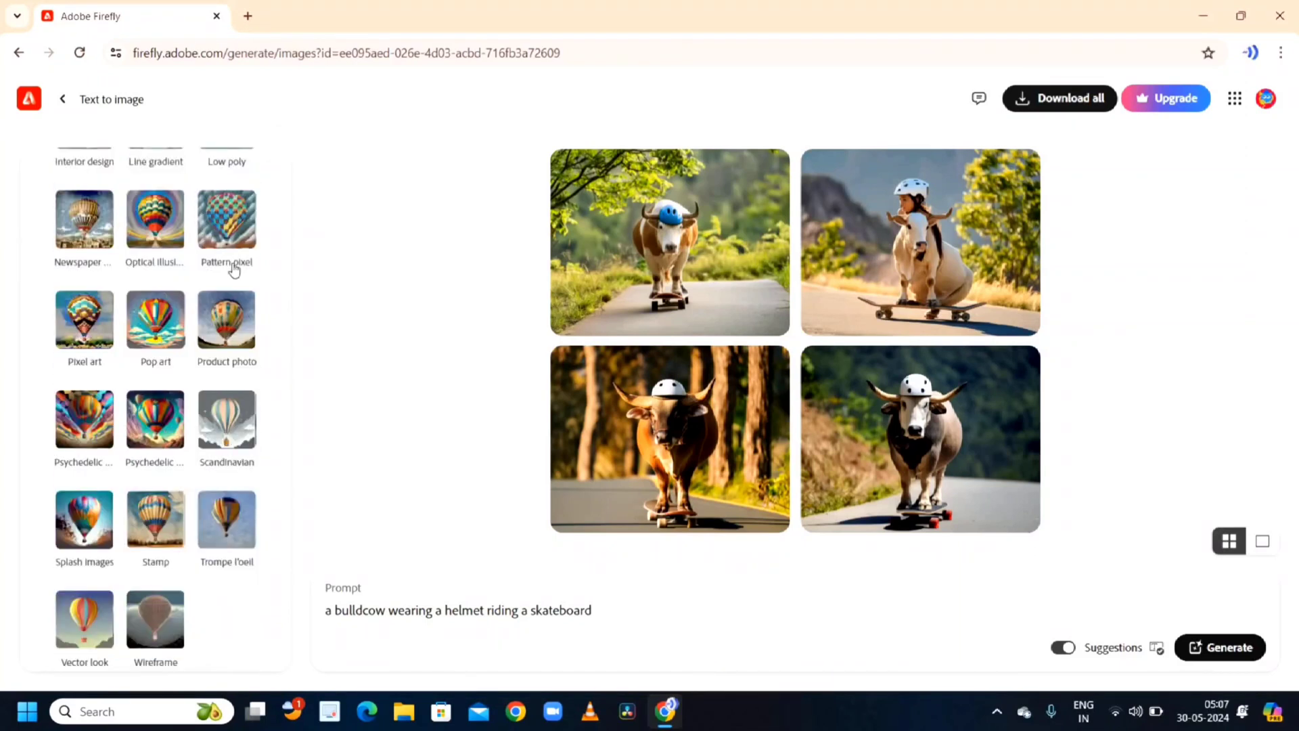
click(230, 331)
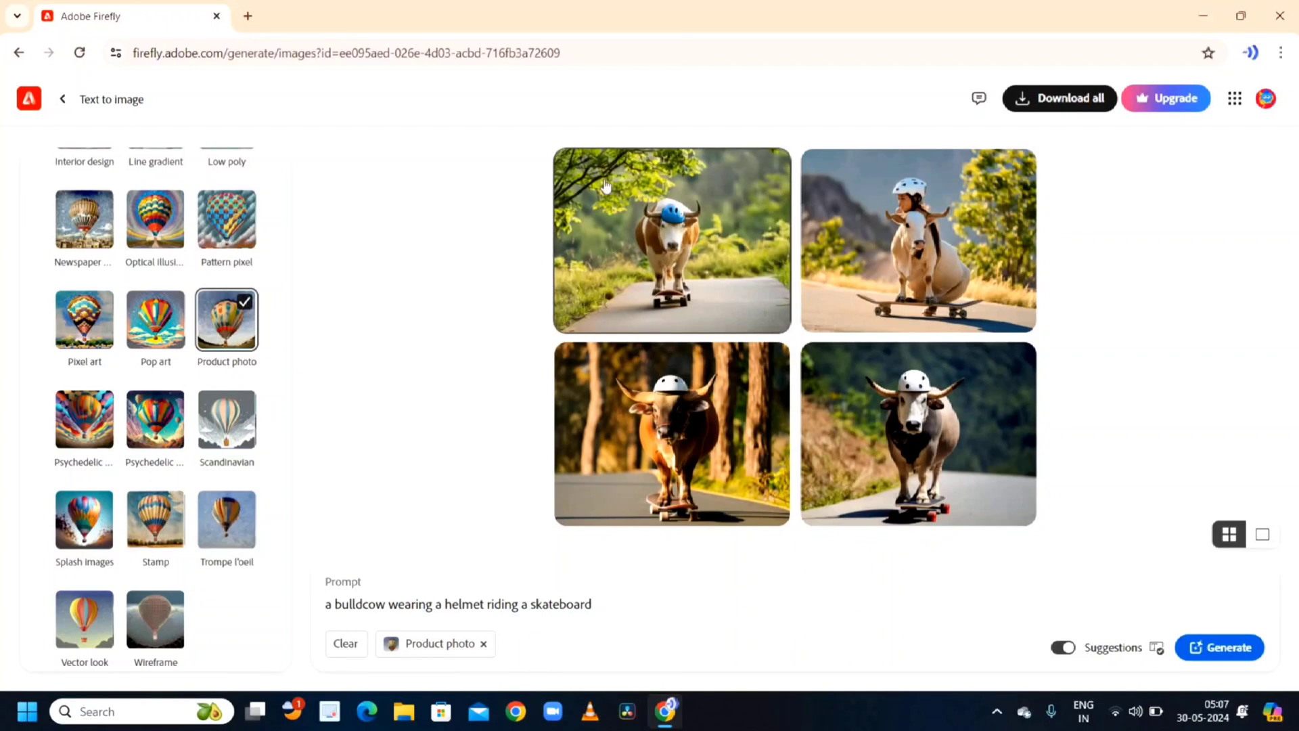
click(239, 330)
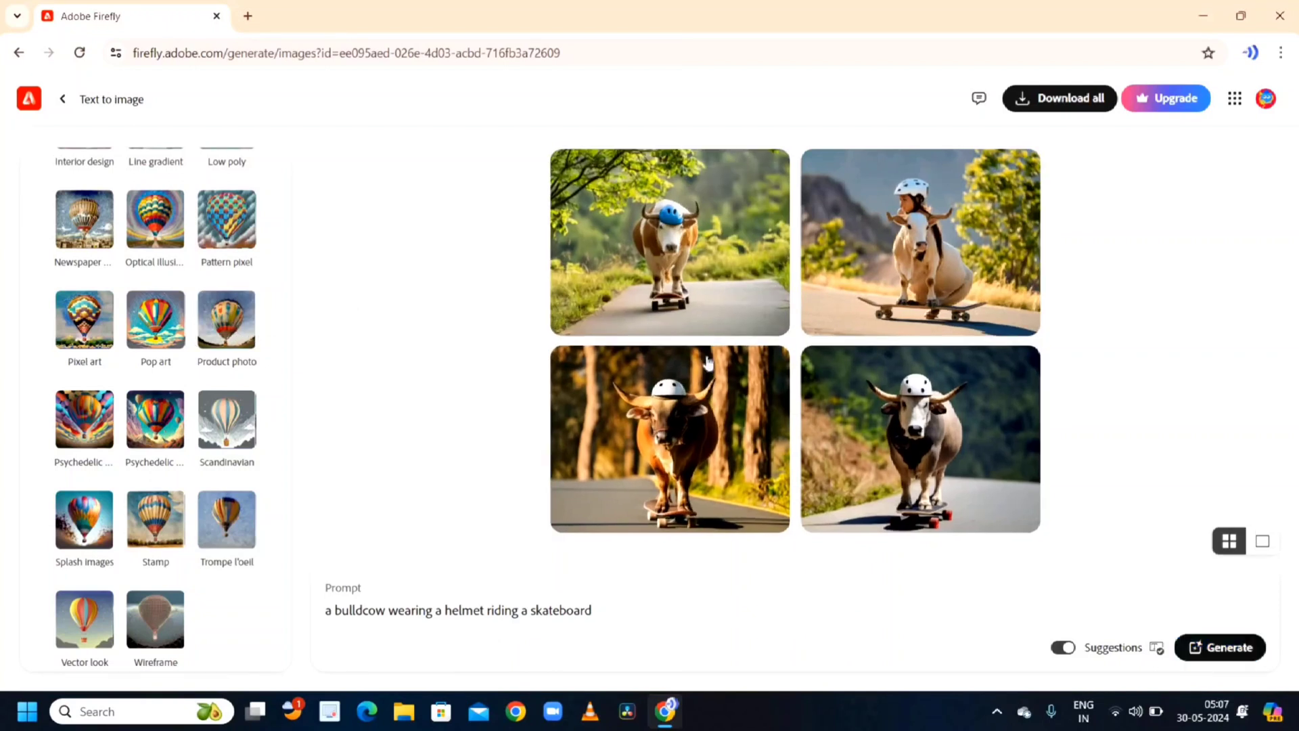
click(229, 426)
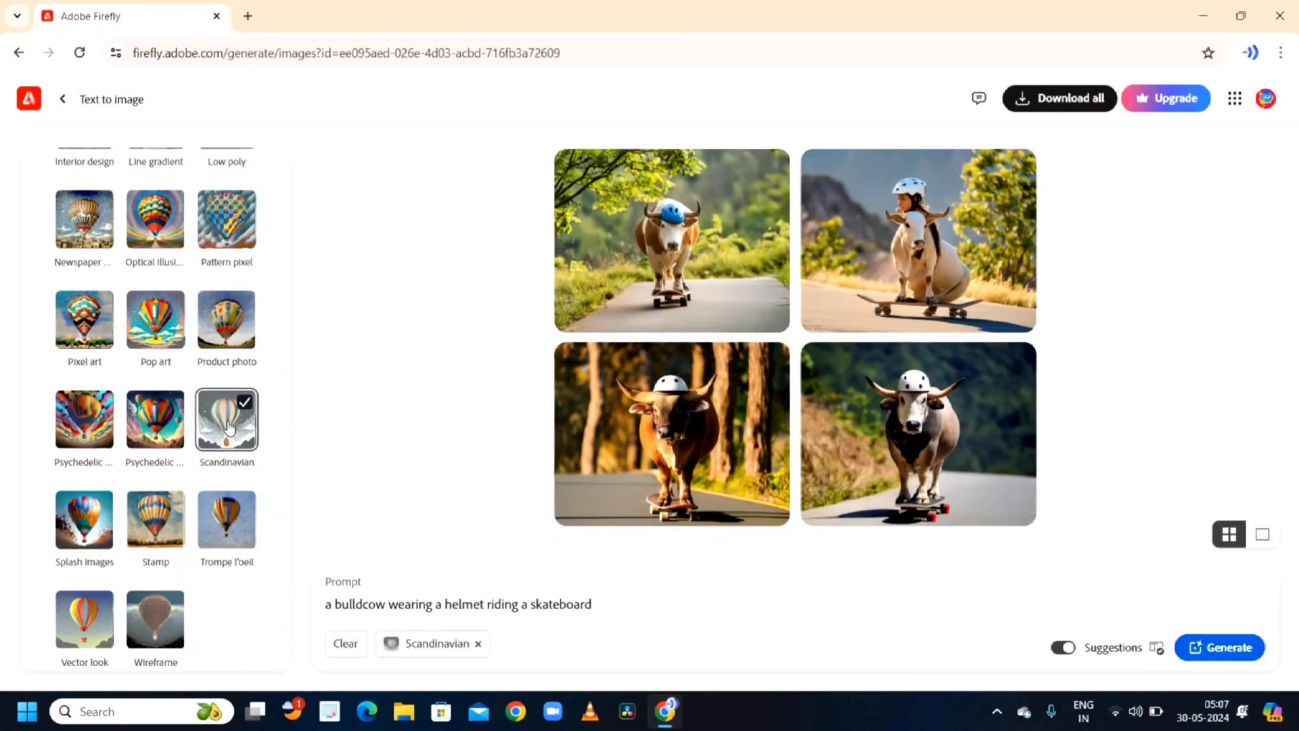
click(173, 436)
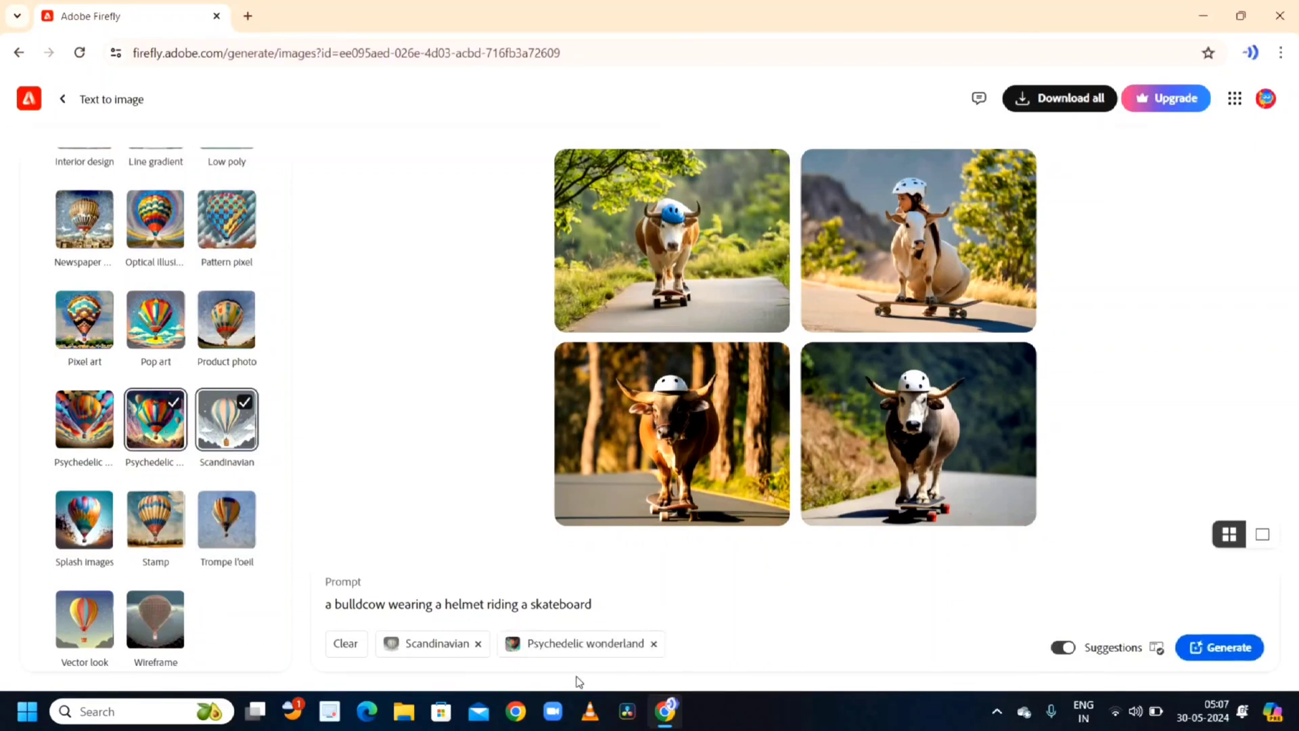
click(1214, 649)
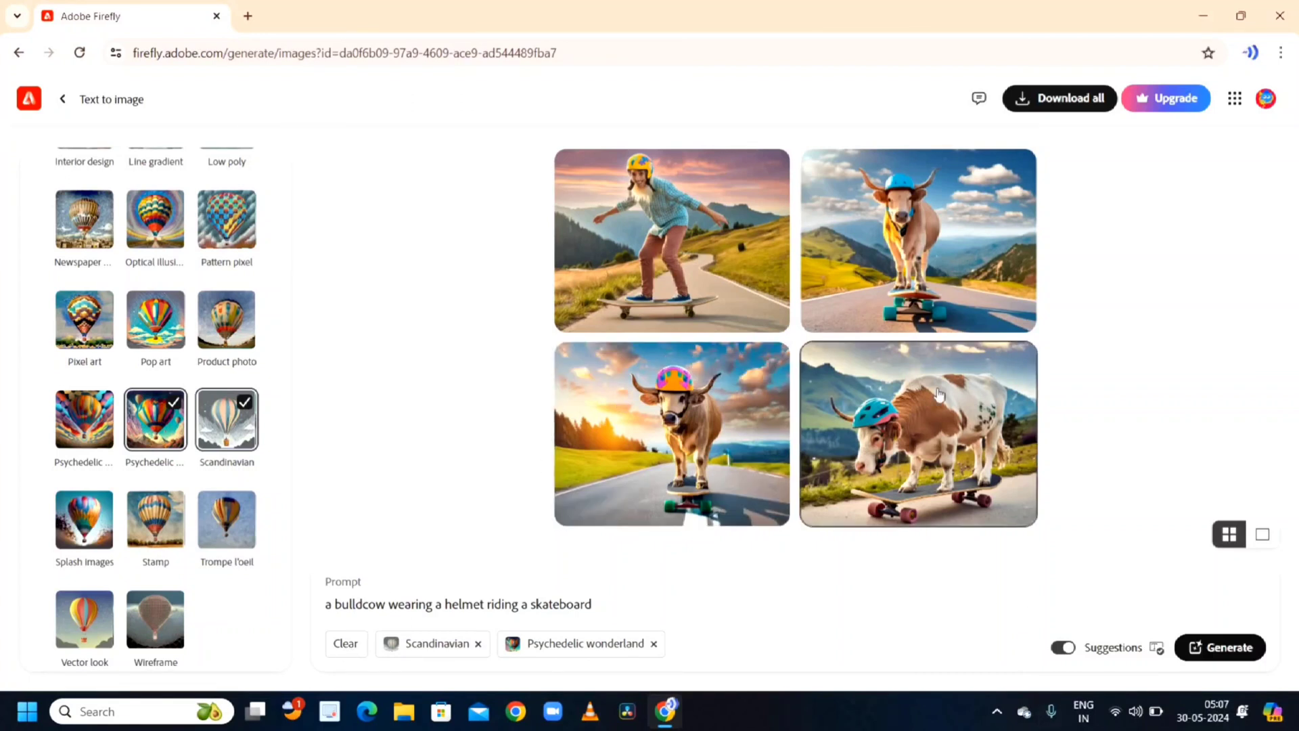
- Download the third generated image and close the AI transparency notice
mouse_move(652, 259)
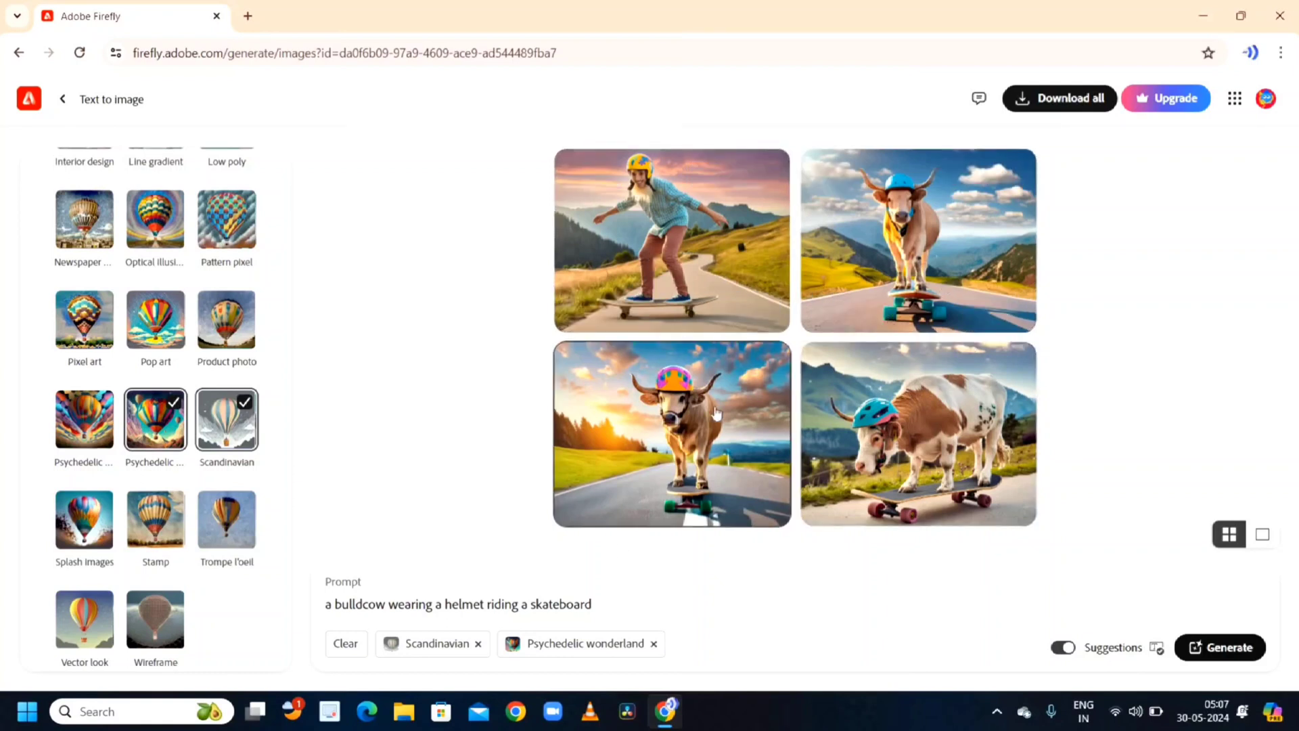
click(729, 373)
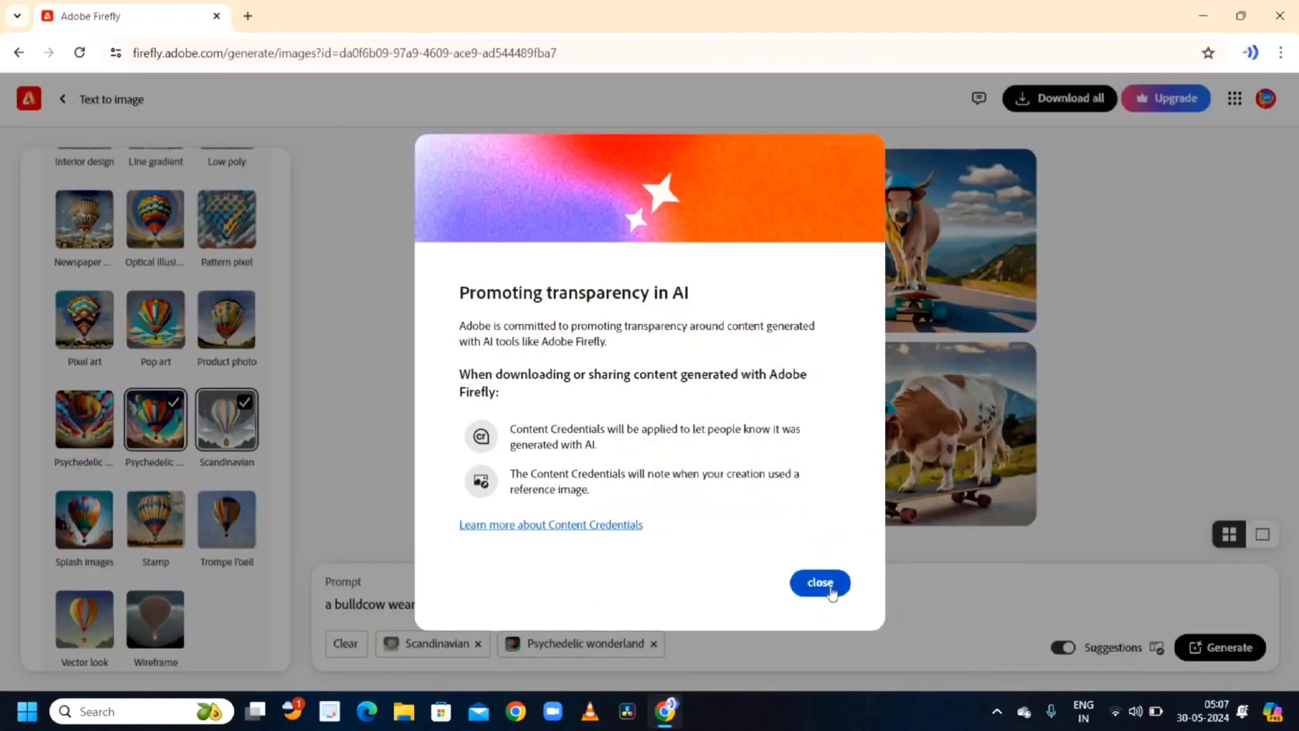
click(826, 586)
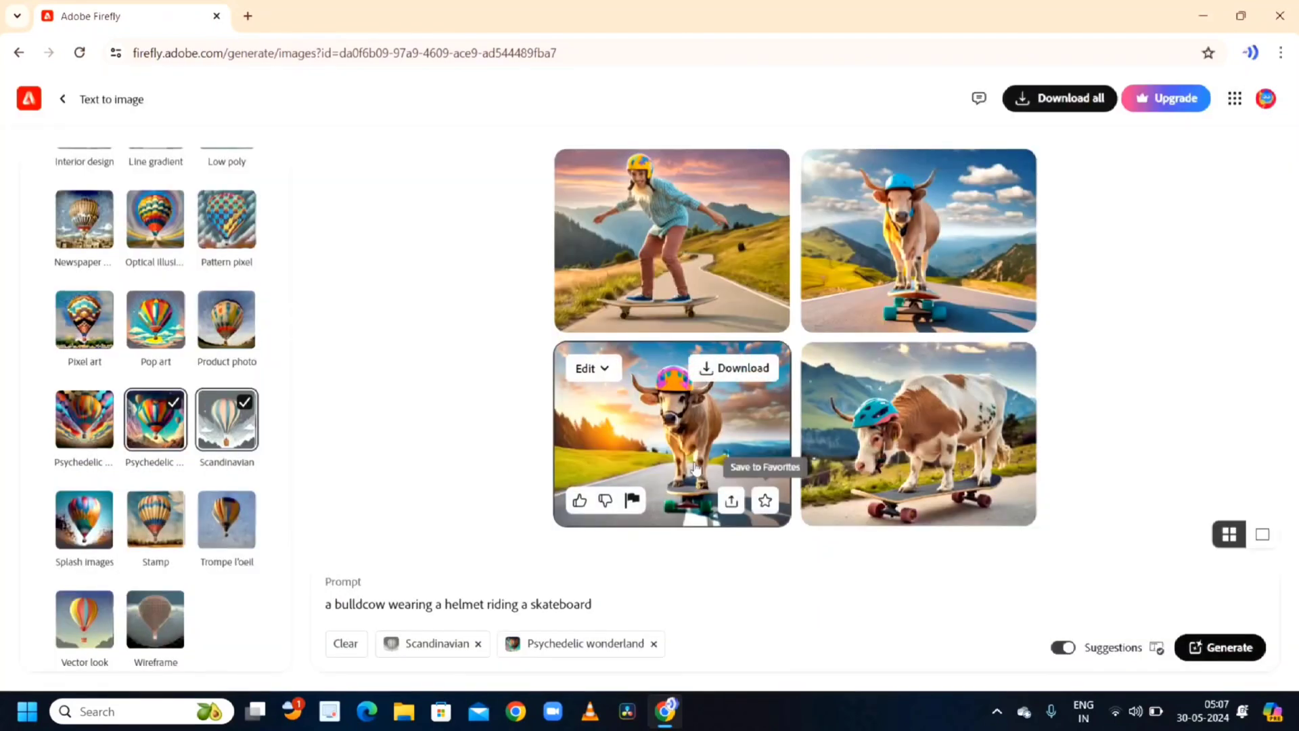
- Open the third generated image in full view and dismiss the Adobe Express suggestion
click(668, 437)
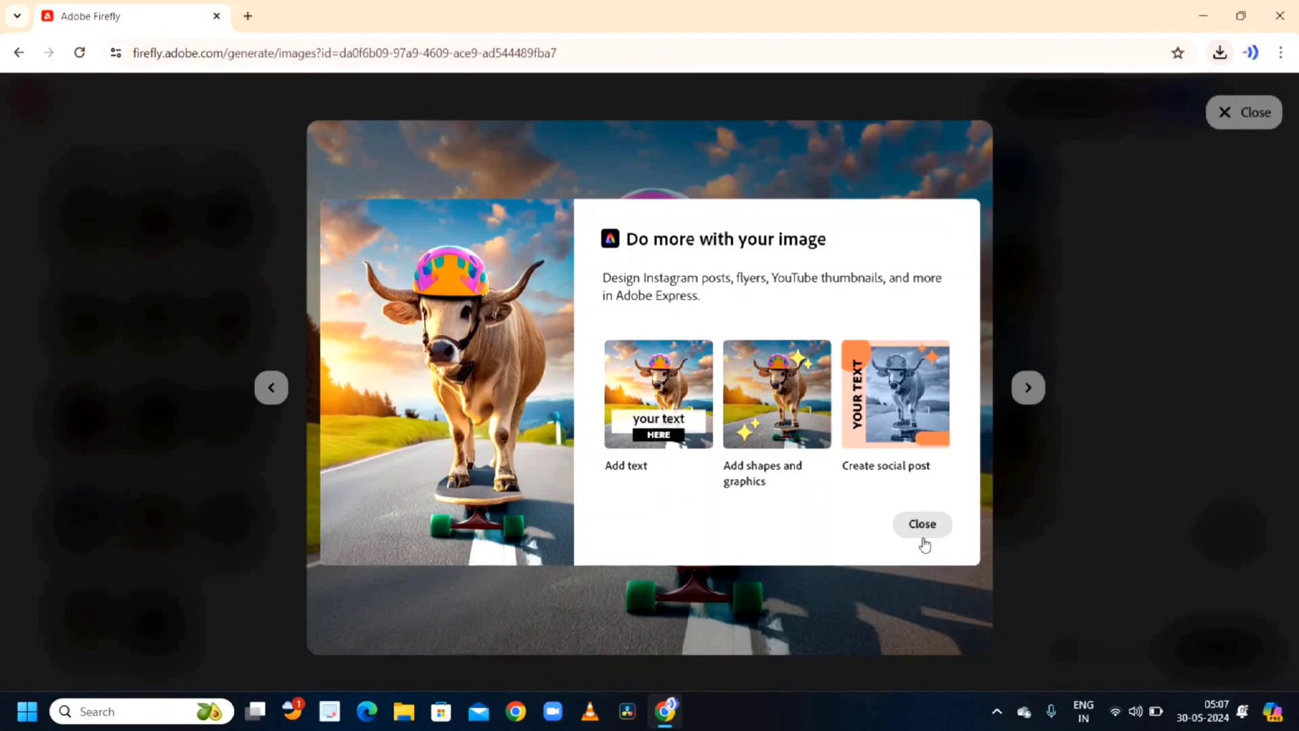
click(1002, 464)
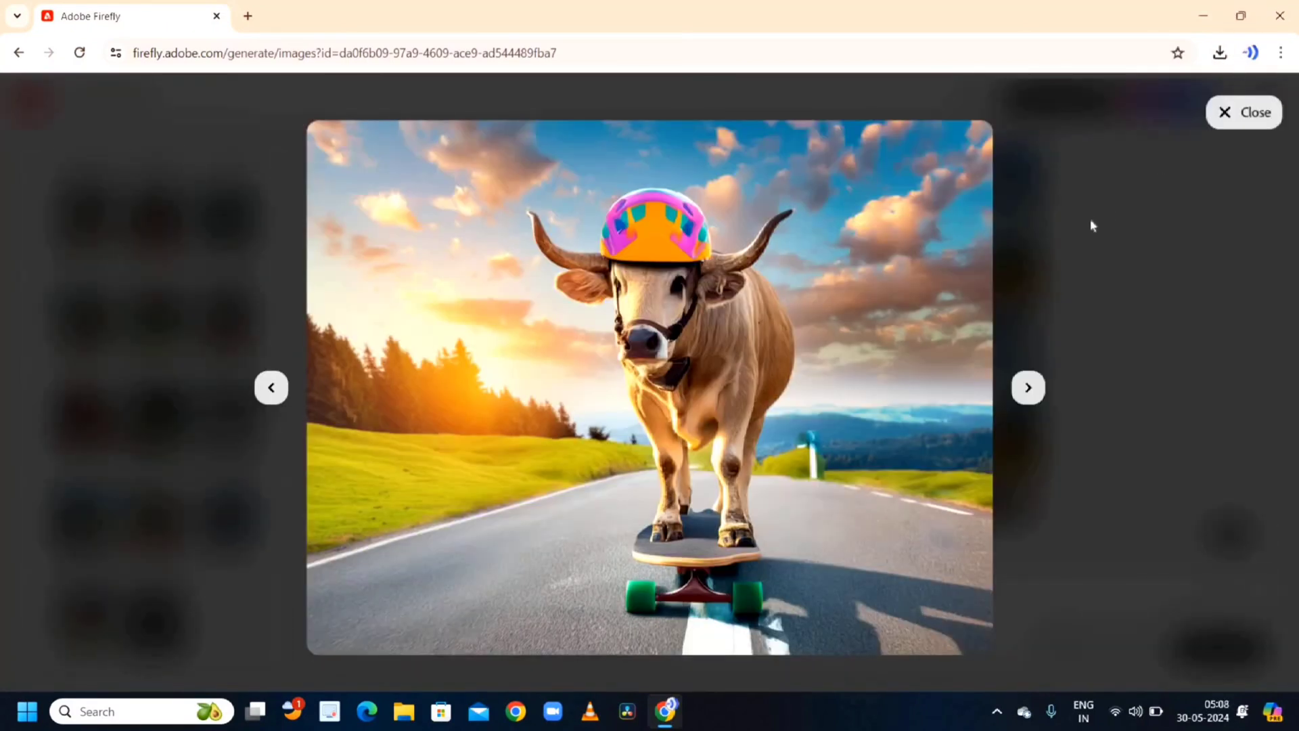
- Open the downloaded image from the browser's download history and close the image viewer
click(1219, 52)
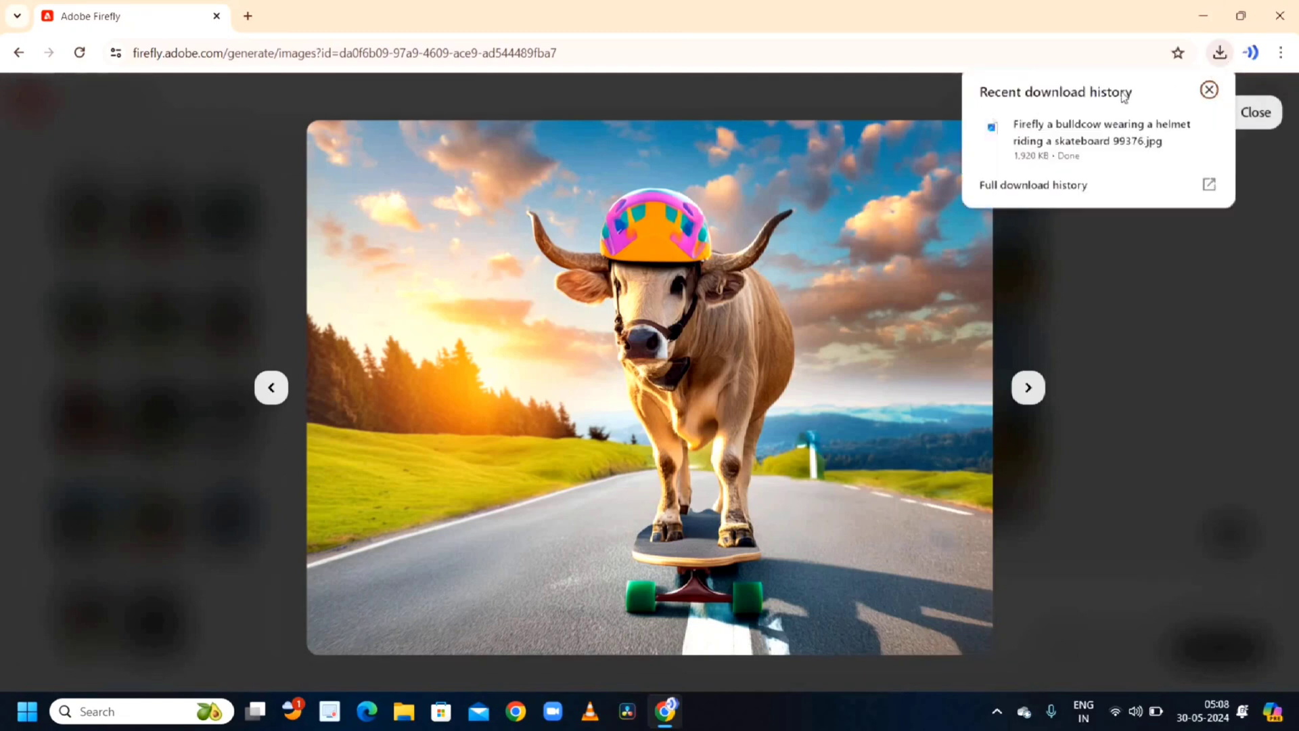
click(1101, 141)
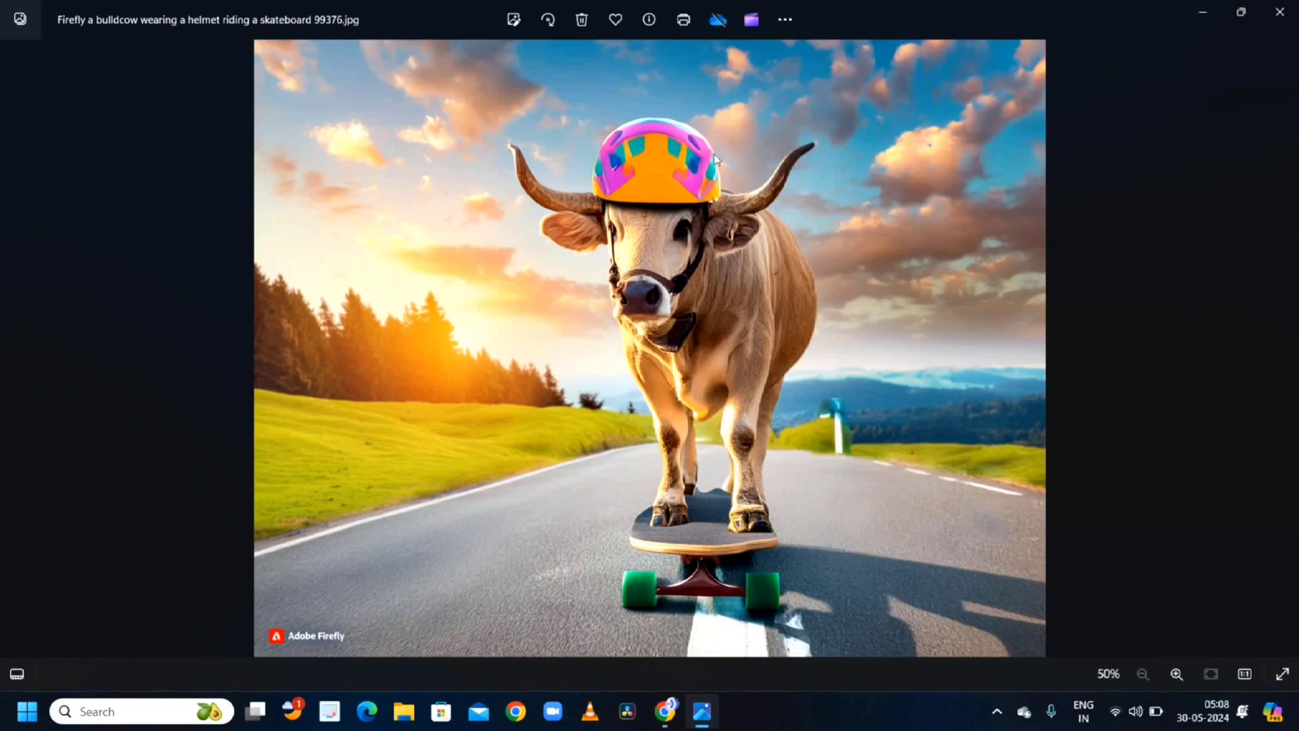
click(1280, 15)
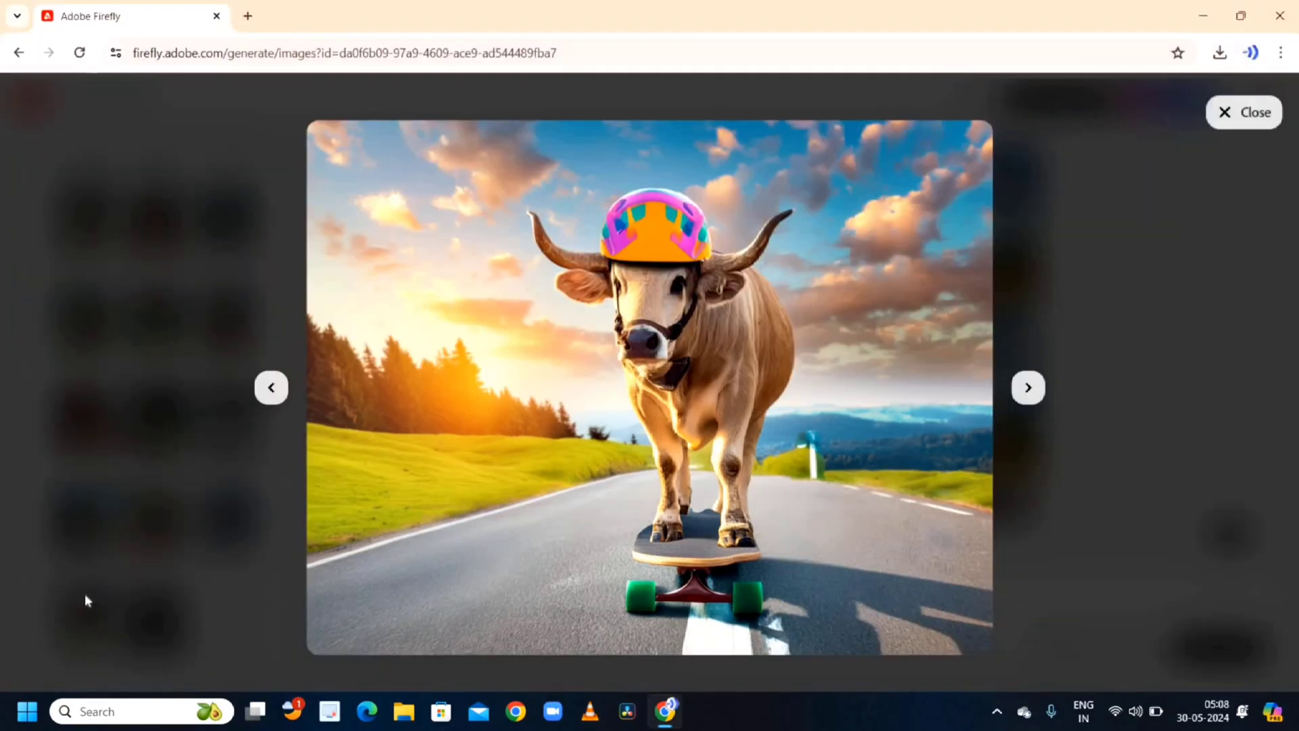
- Navigate back to the Adobe Firefly product page and close the location dialog
click(20, 54)
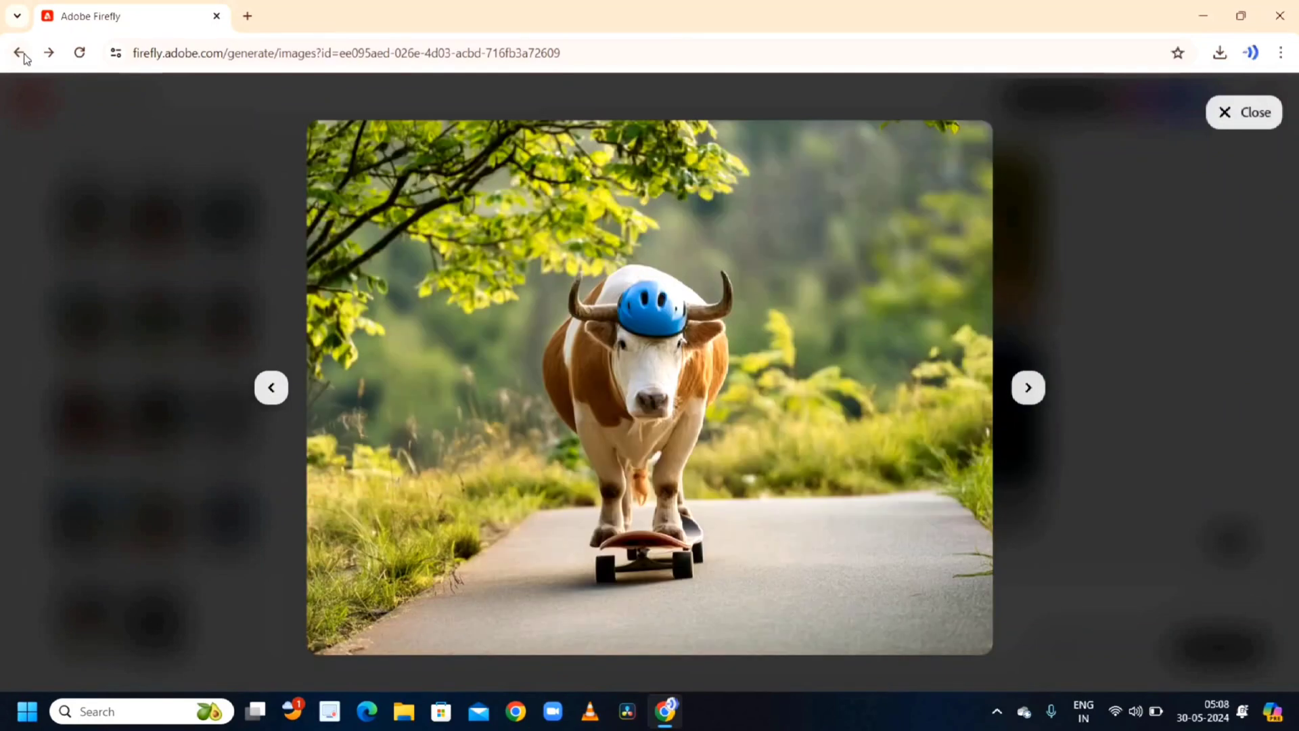
click(20, 54)
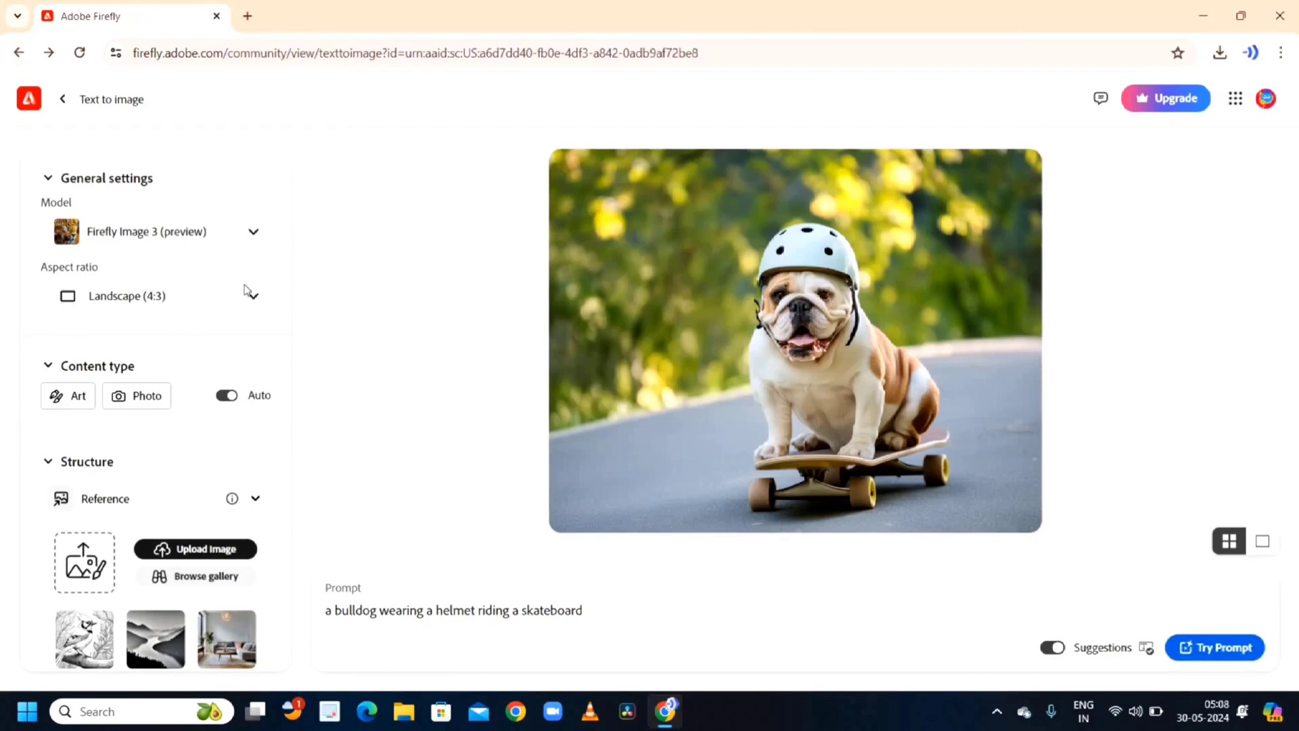
click(21, 54)
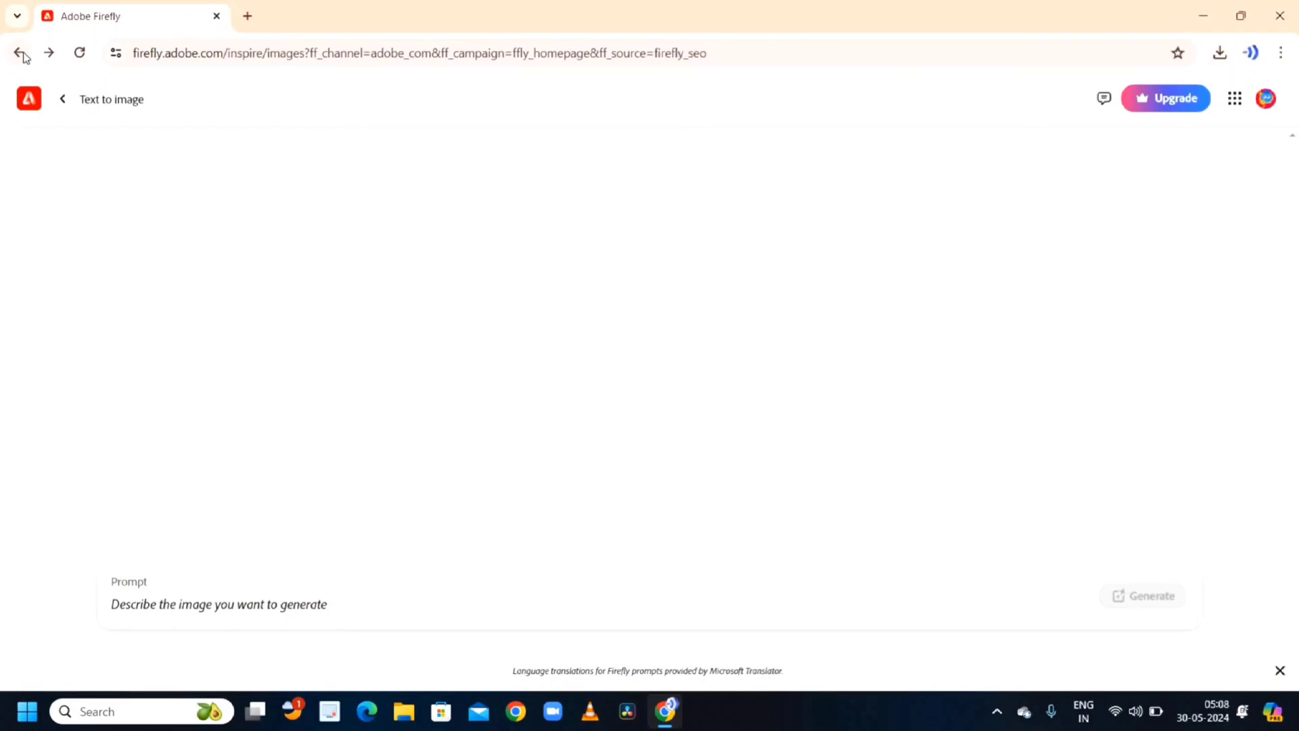
click(21, 54)
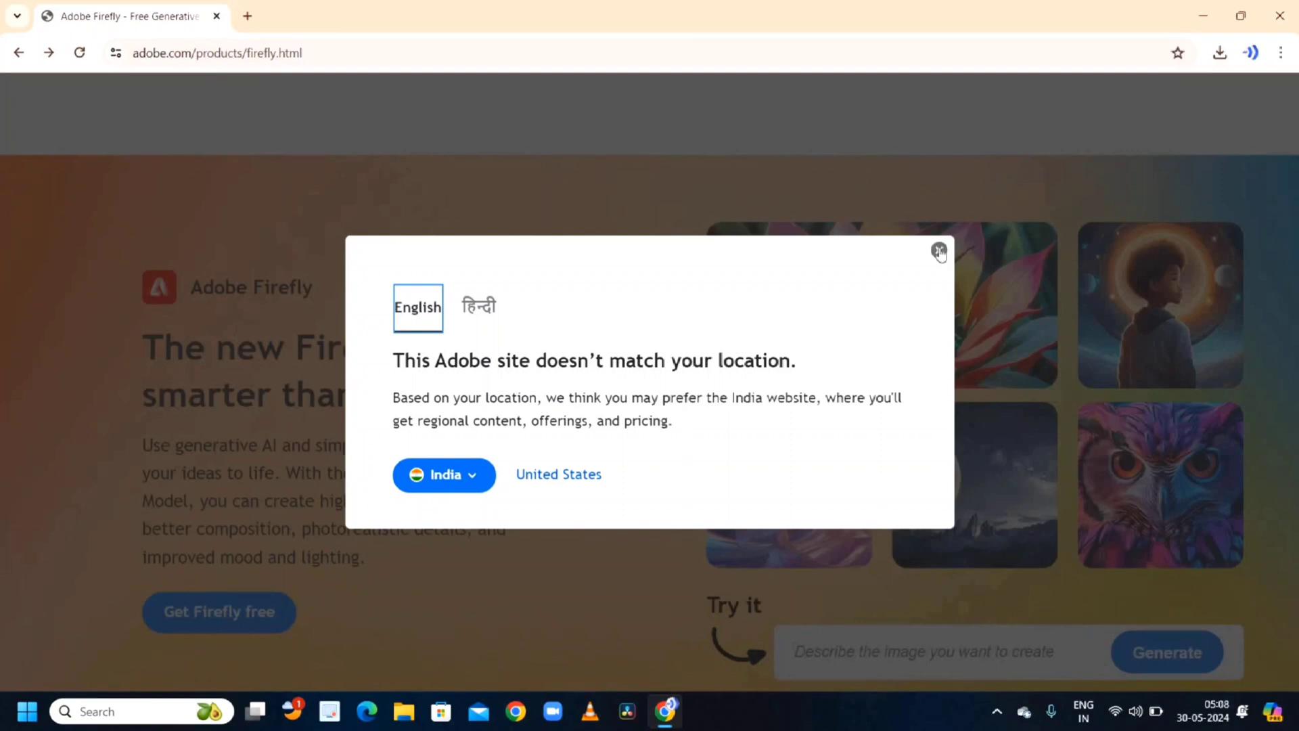
click(939, 252)
- Open the Generative Fill tool from the product page and choose the lighthouse sample image
scroll(811, 502, down, 10)
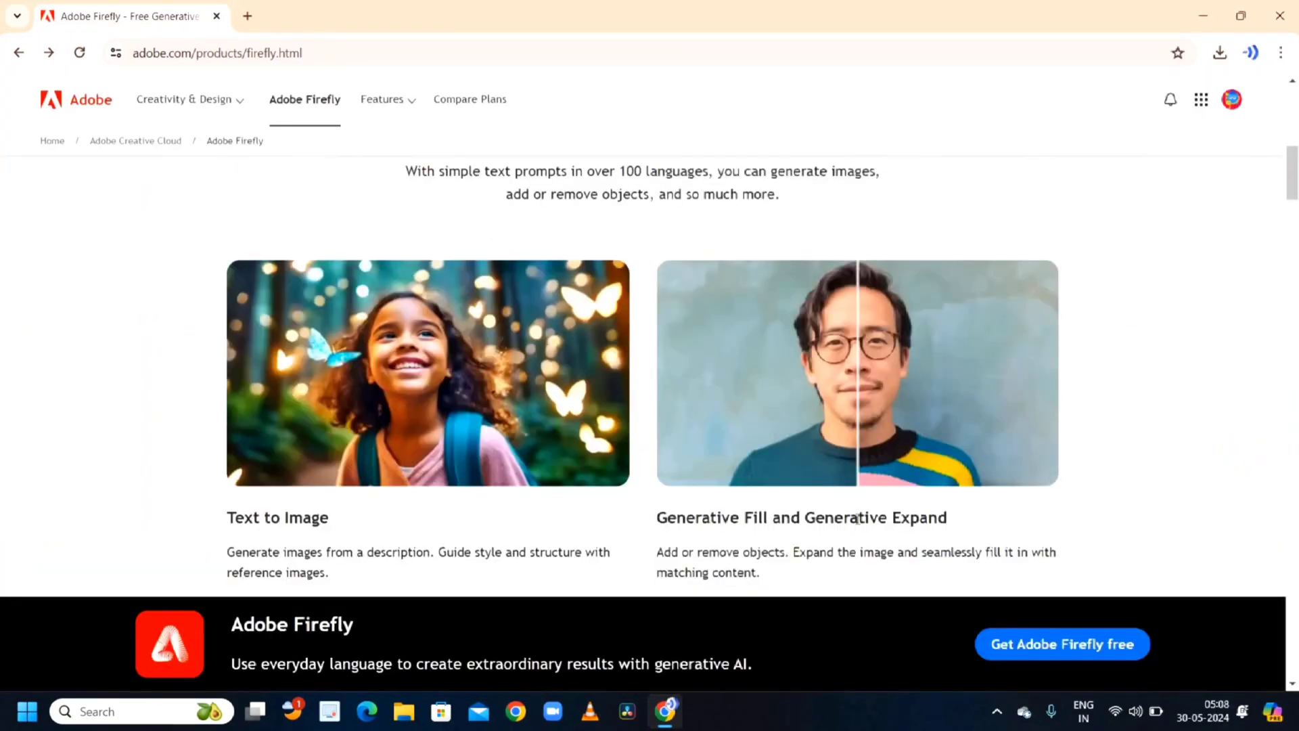
scroll(857, 518, down, 4)
click(713, 366)
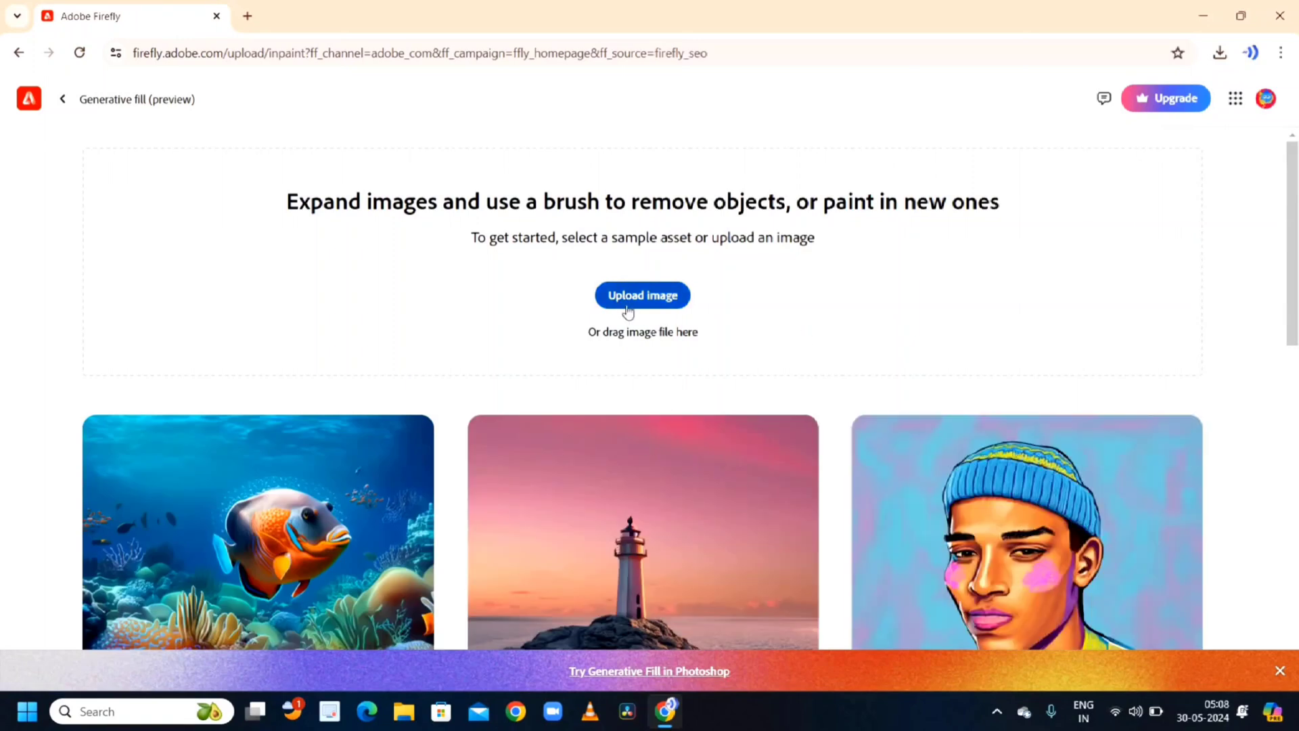
scroll(643, 498, down, 2)
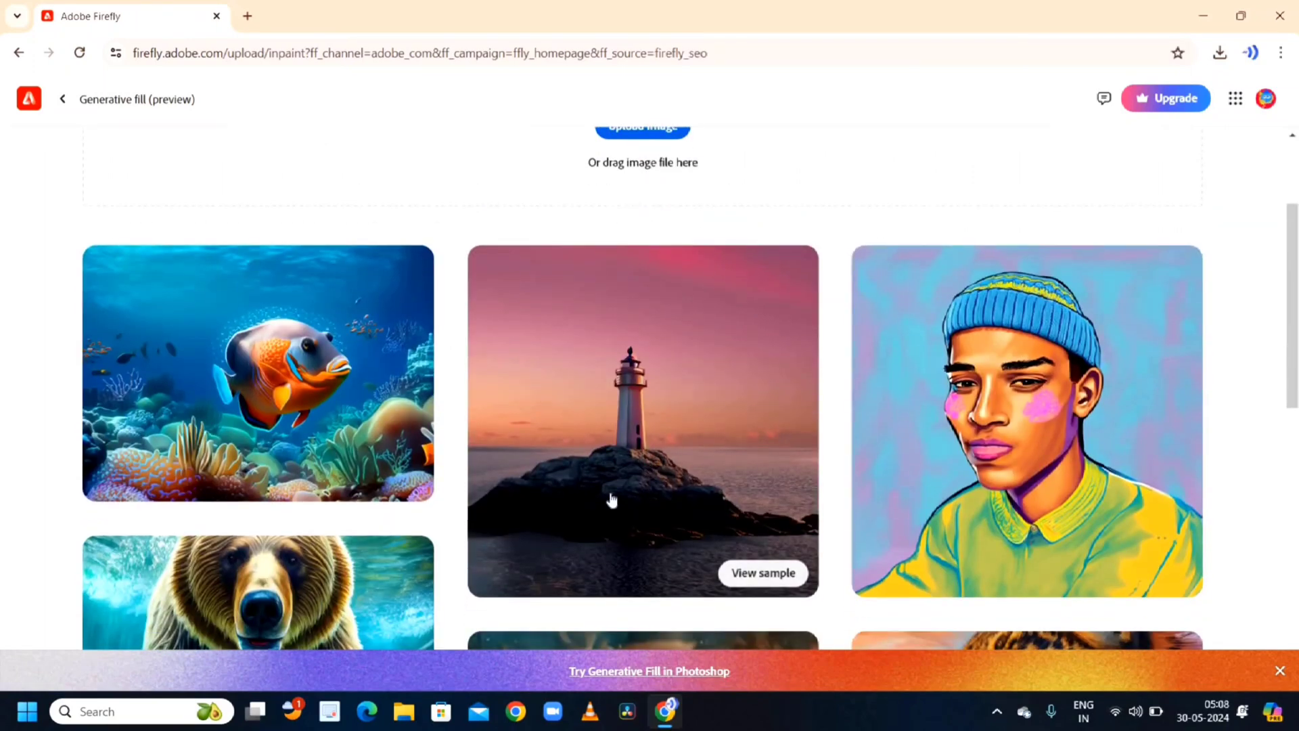
click(631, 451)
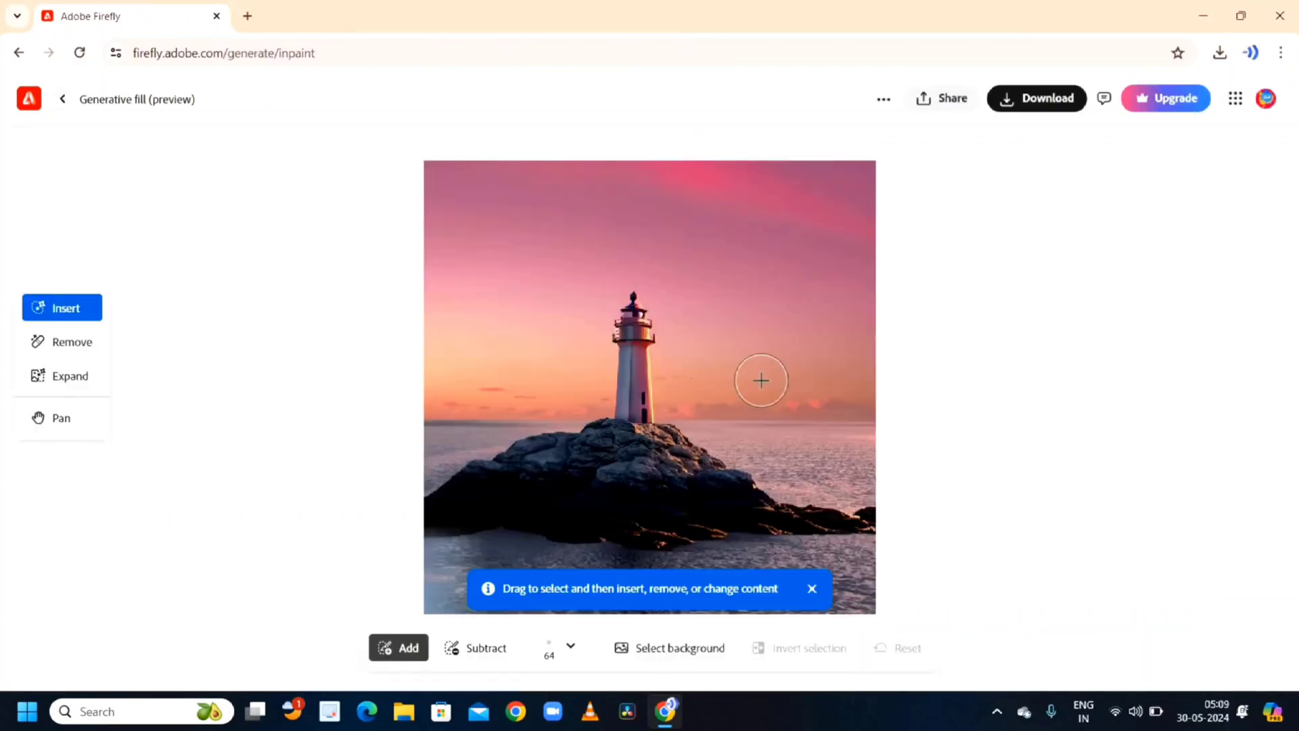
- Paint a selection over the sea right of the lighthouse and generate a 'ship' into it
mouse_move(759, 406)
mouse_down()
mouse_move(841, 391)
mouse_move(847, 411)
mouse_move(765, 423)
mouse_move(712, 403)
mouse_move(744, 408)
mouse_move(825, 383)
mouse_move(839, 392)
mouse_move(840, 413)
mouse_move(758, 420)
mouse_up()
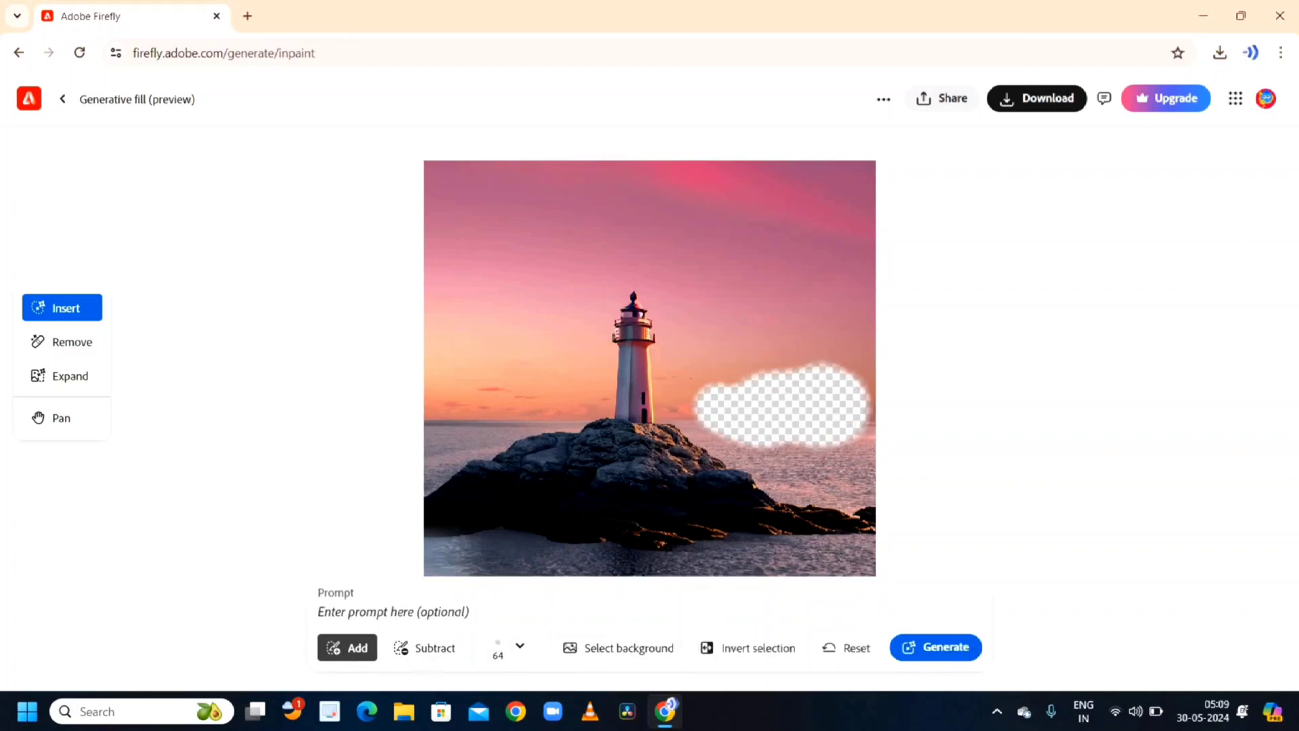
scroll(719, 474, down, 3)
scroll(717, 477, up, 1)
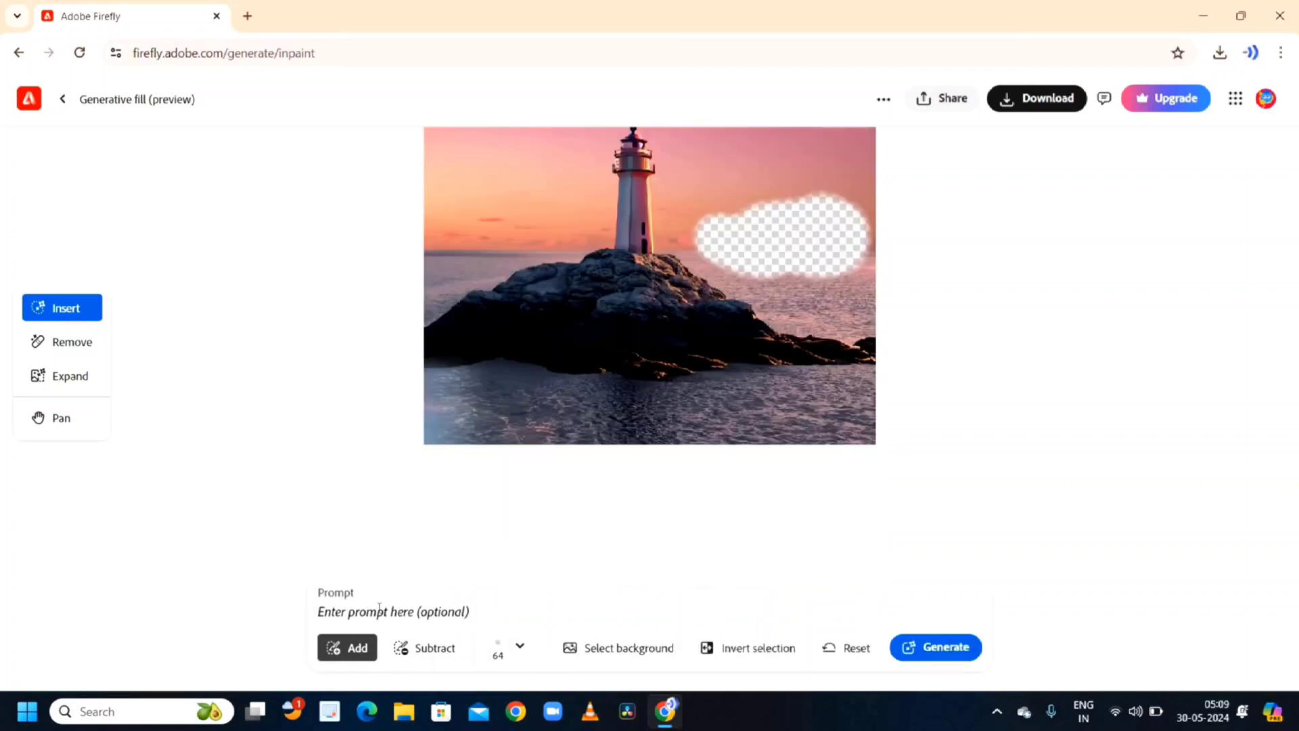
scroll(742, 370, up, 2)
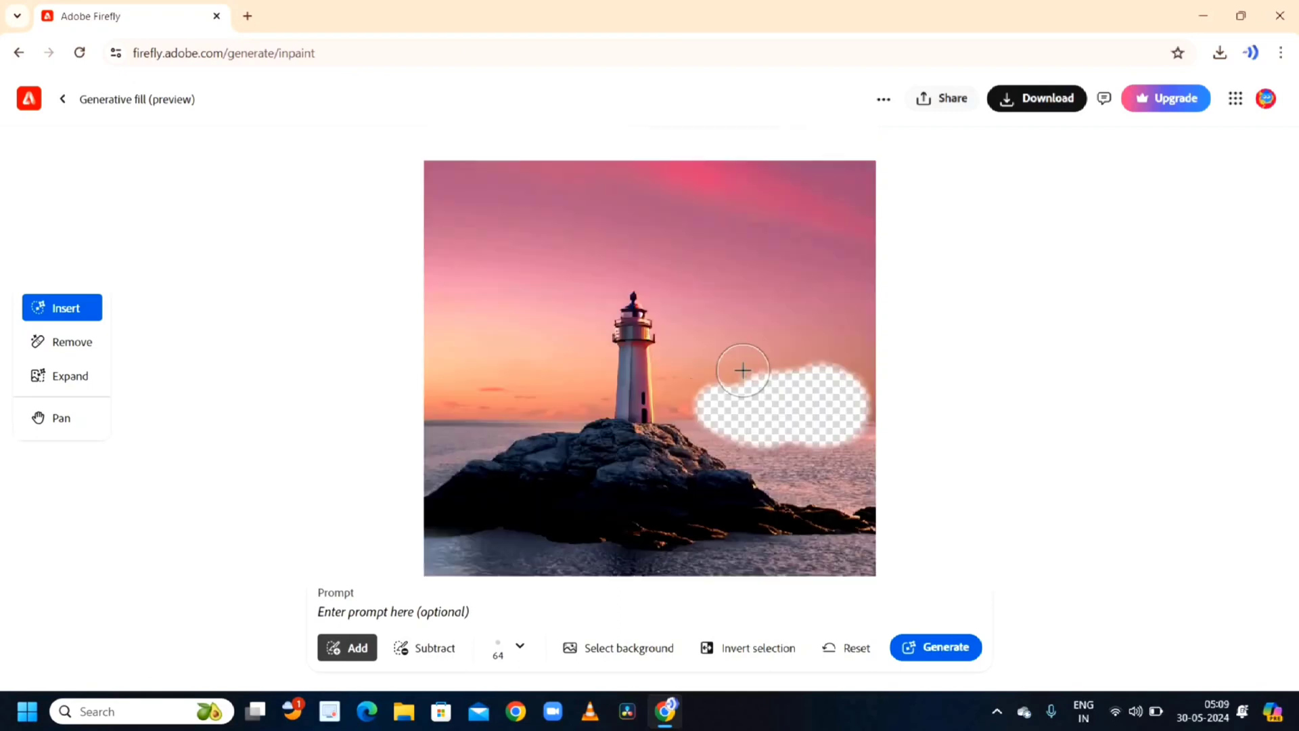
text(ship)
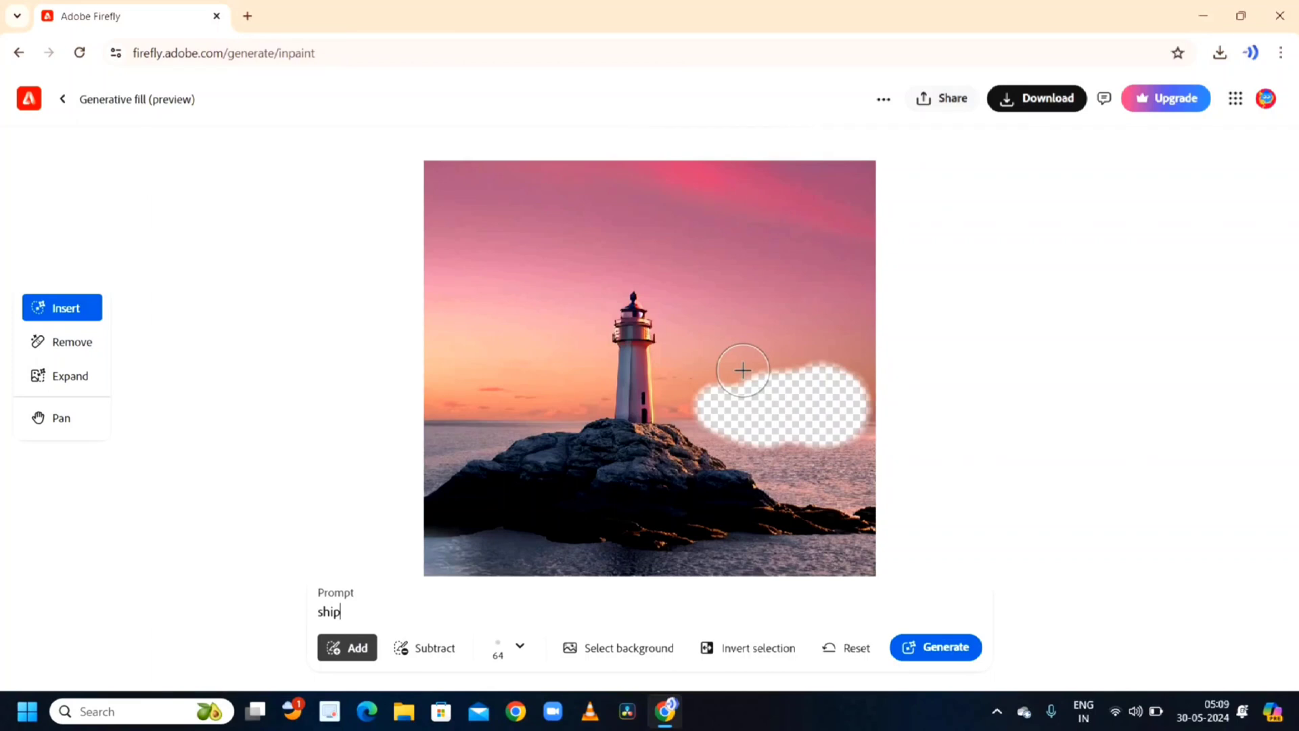
key(Return)
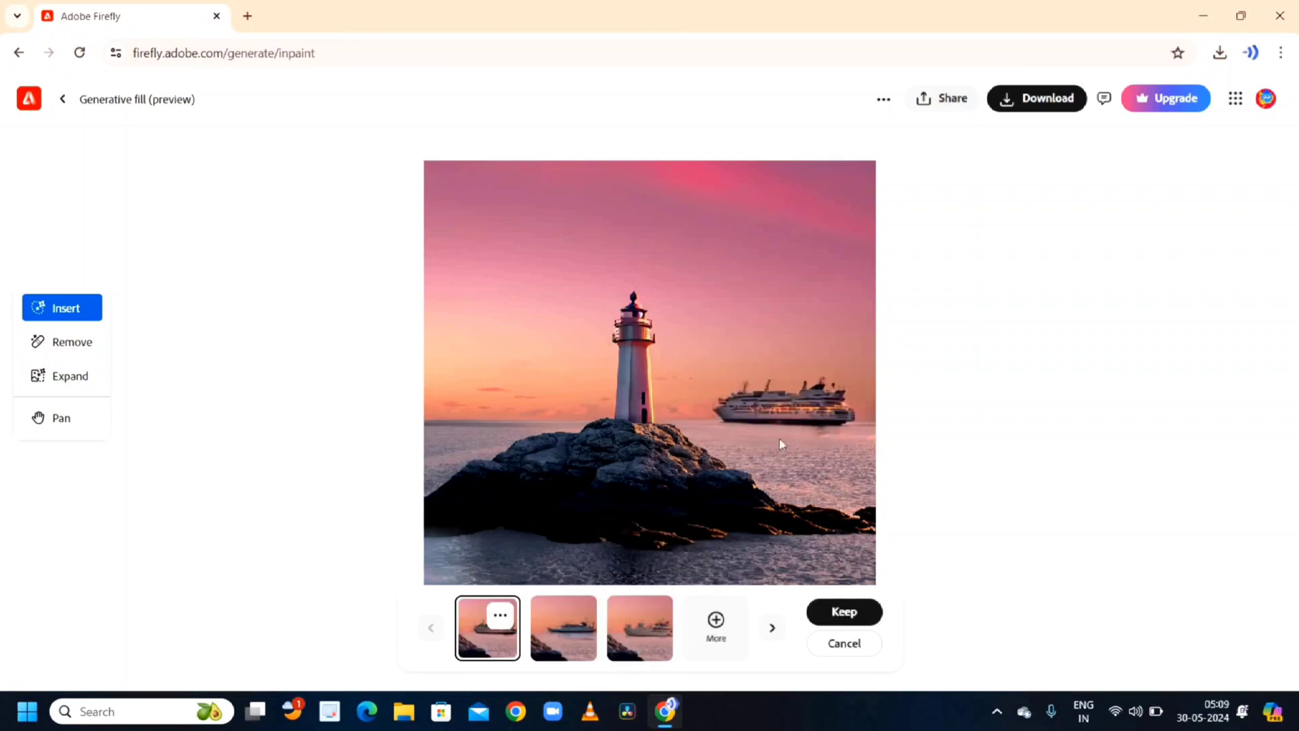
- Compare the ship variations and keep the third one
click(557, 632)
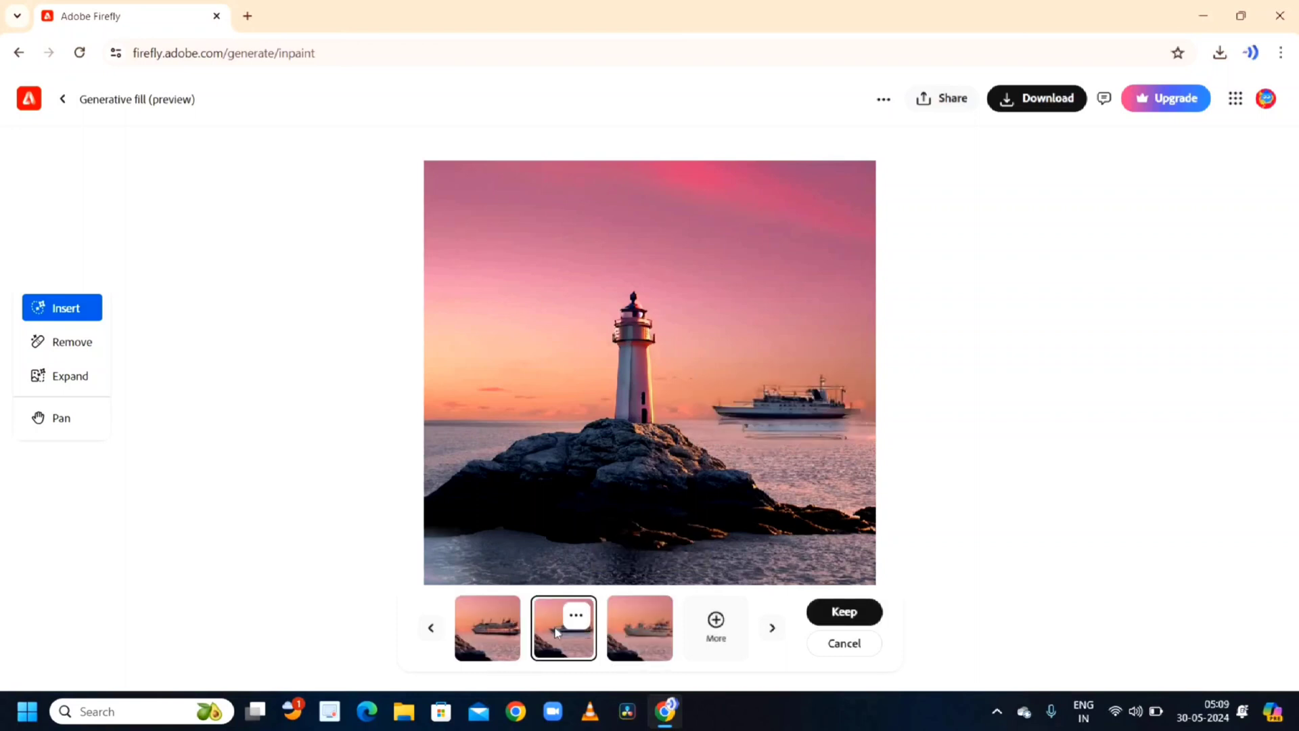
click(653, 638)
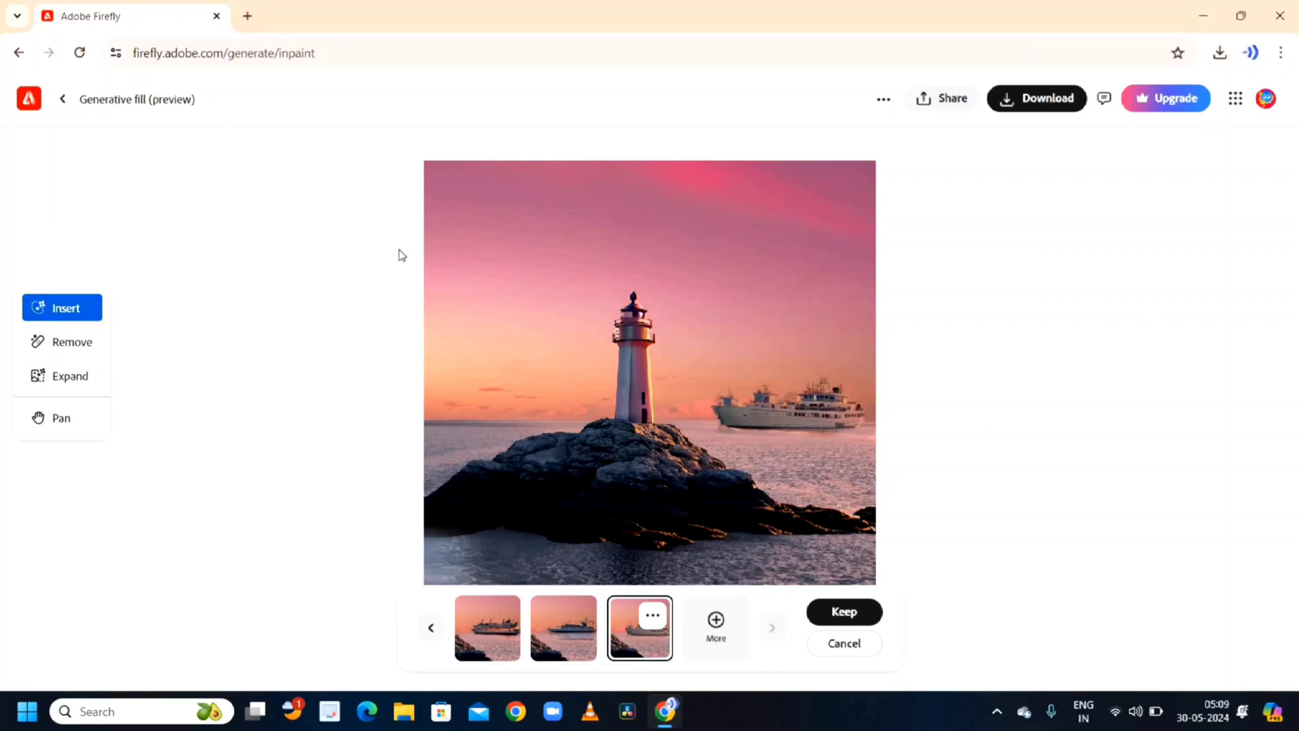
click(847, 613)
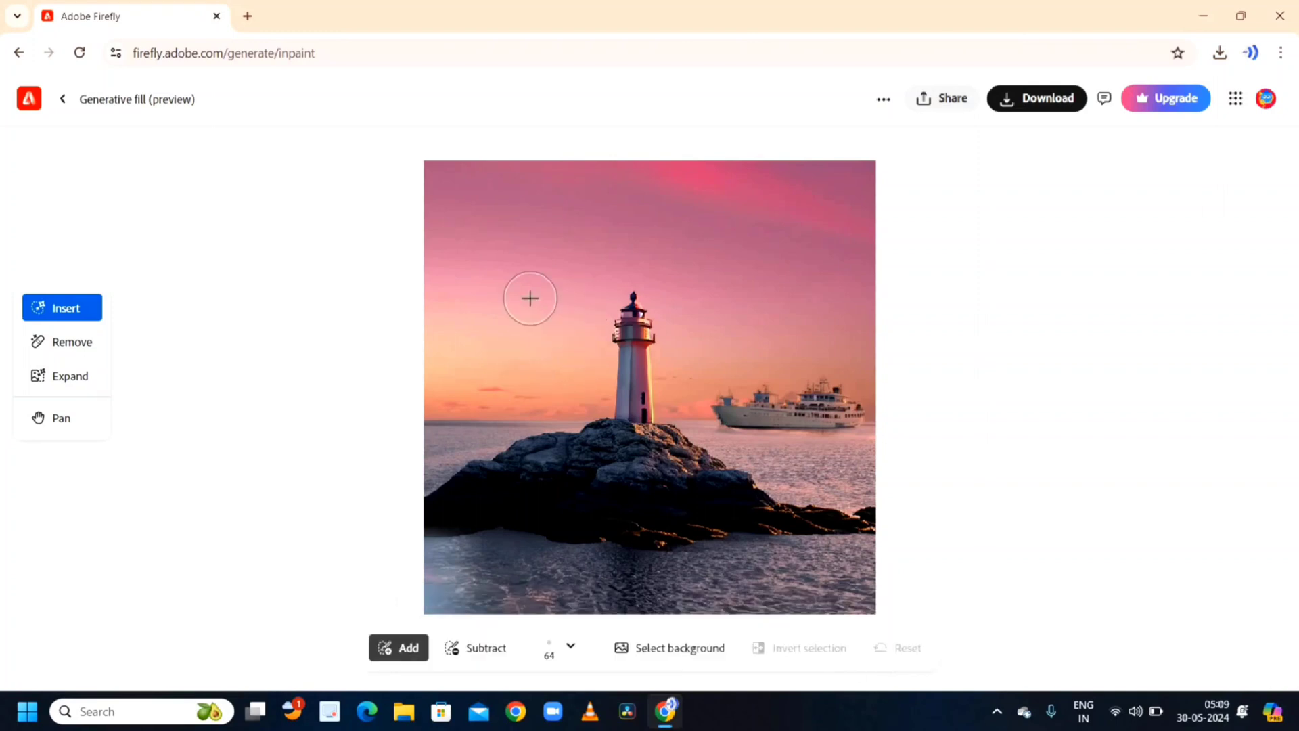
- Paint a selection in the sky left of the lighthouse and generate a 'moon' into it
mouse_move(500, 262)
mouse_down()
mouse_move(519, 278)
mouse_move(481, 278)
mouse_move(481, 258)
mouse_move(512, 251)
mouse_move(518, 290)
mouse_up()
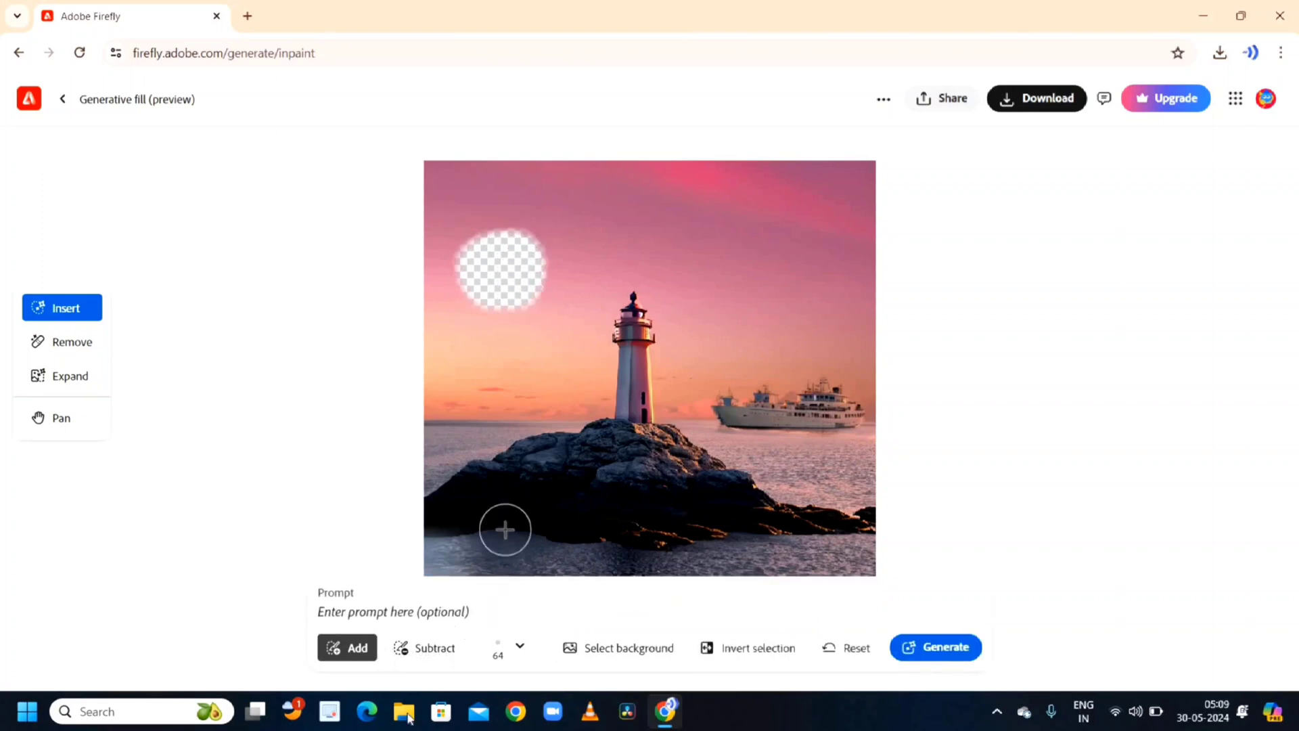
click(393, 606)
text(moon)
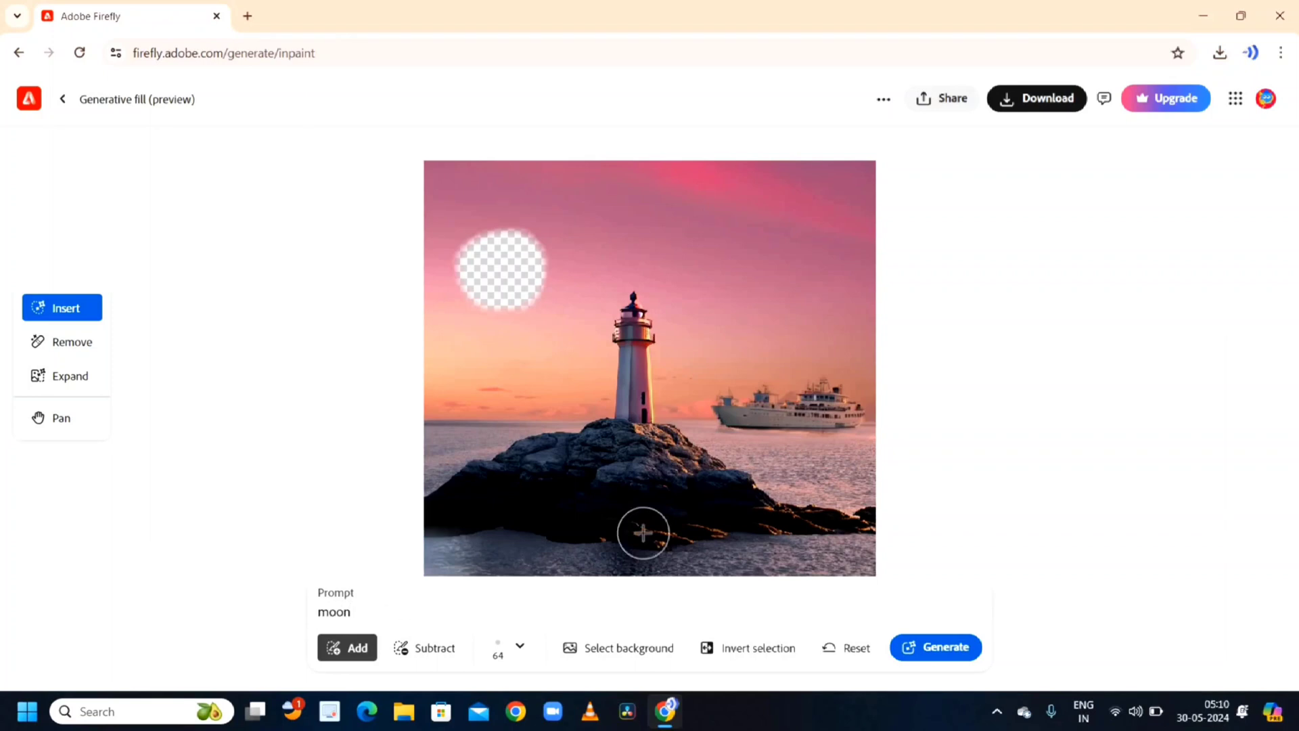
key(Return)
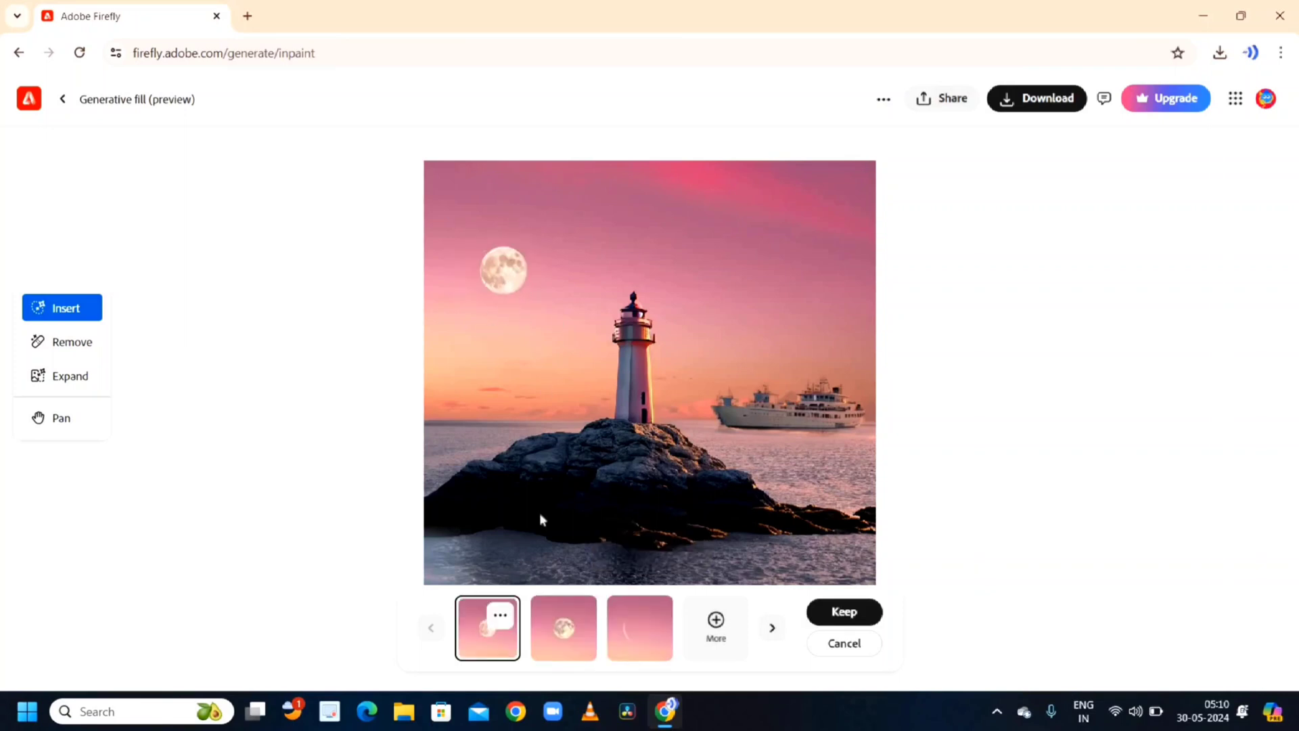
- Compare the moon variations, ending on the first one
click(580, 640)
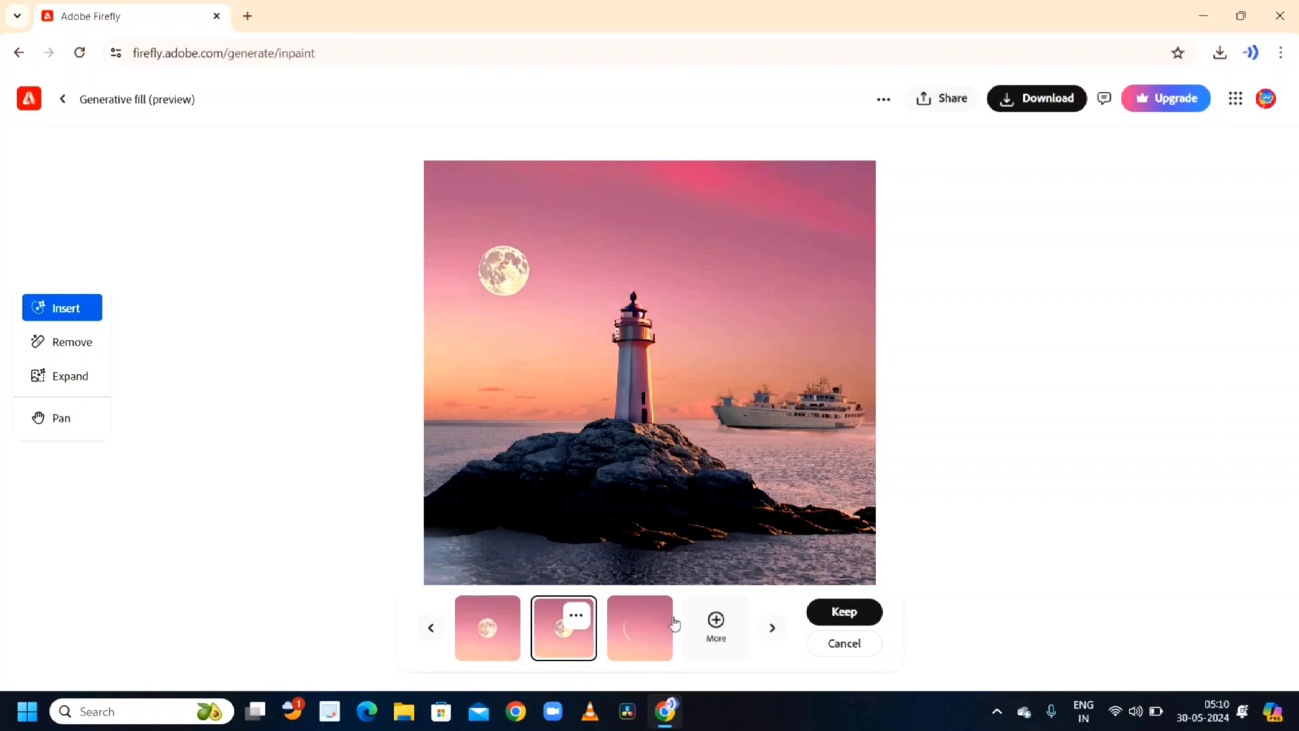
click(639, 630)
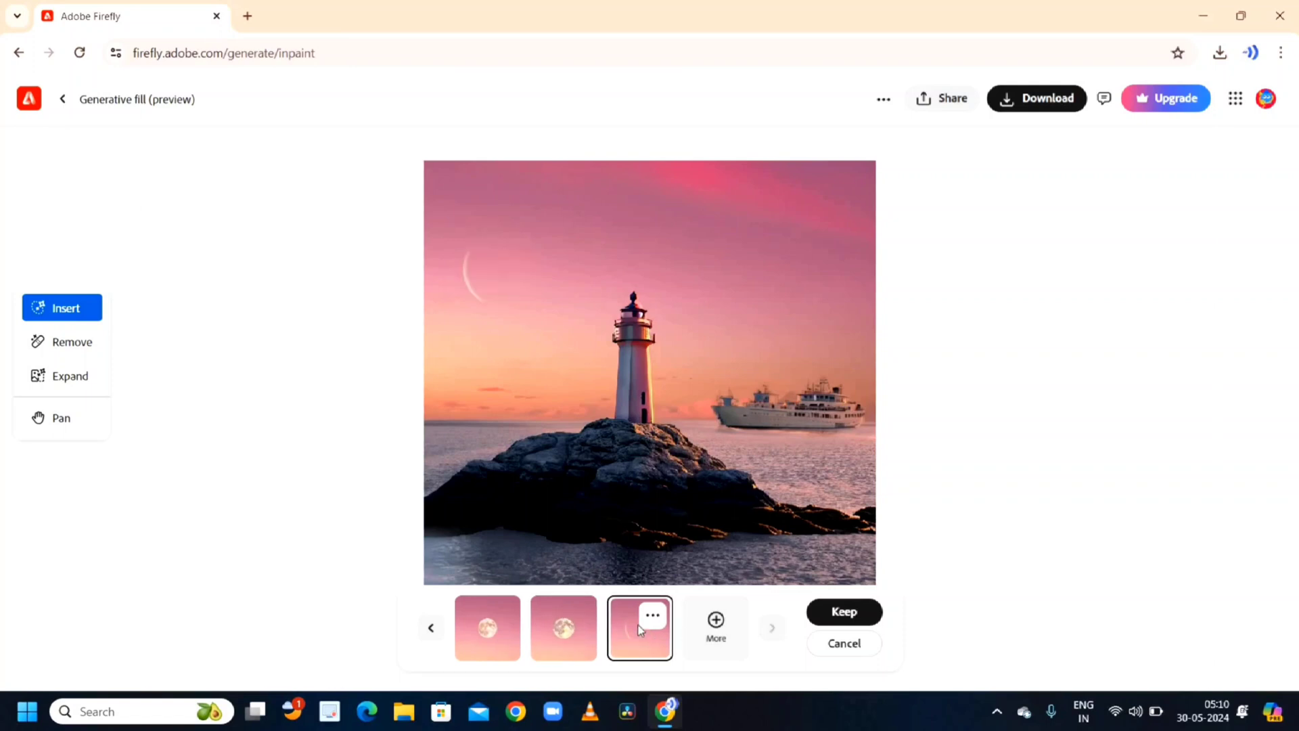
click(502, 630)
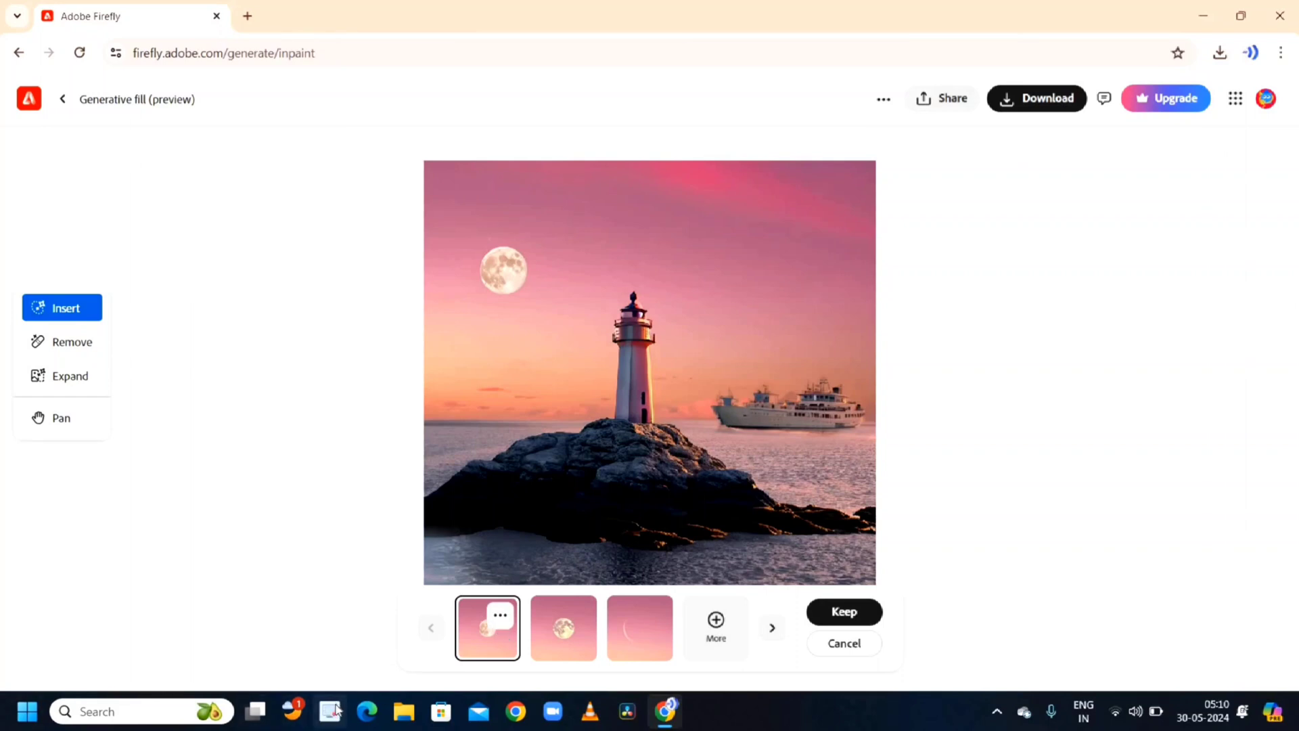
- Switch to the Expand tool, choosing to leave and discard the unsaved moon edits
click(63, 345)
click(798, 437)
click(56, 342)
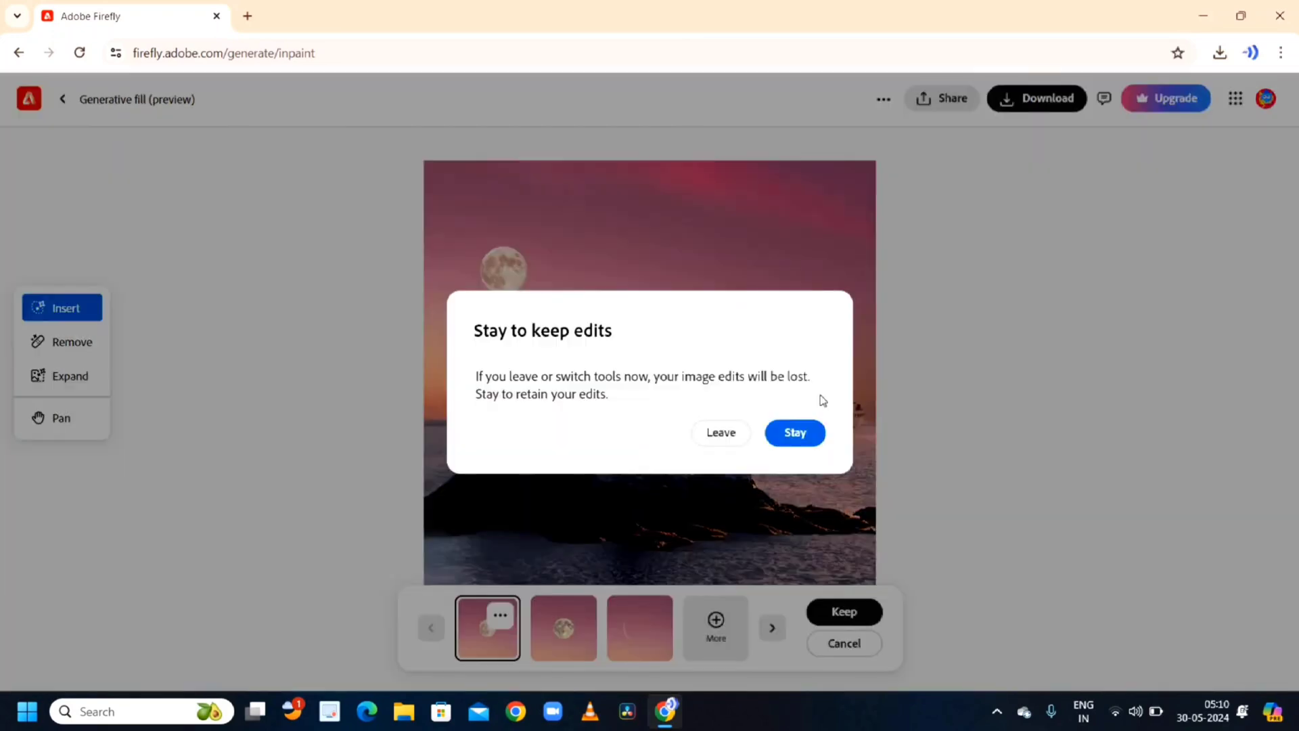
click(717, 433)
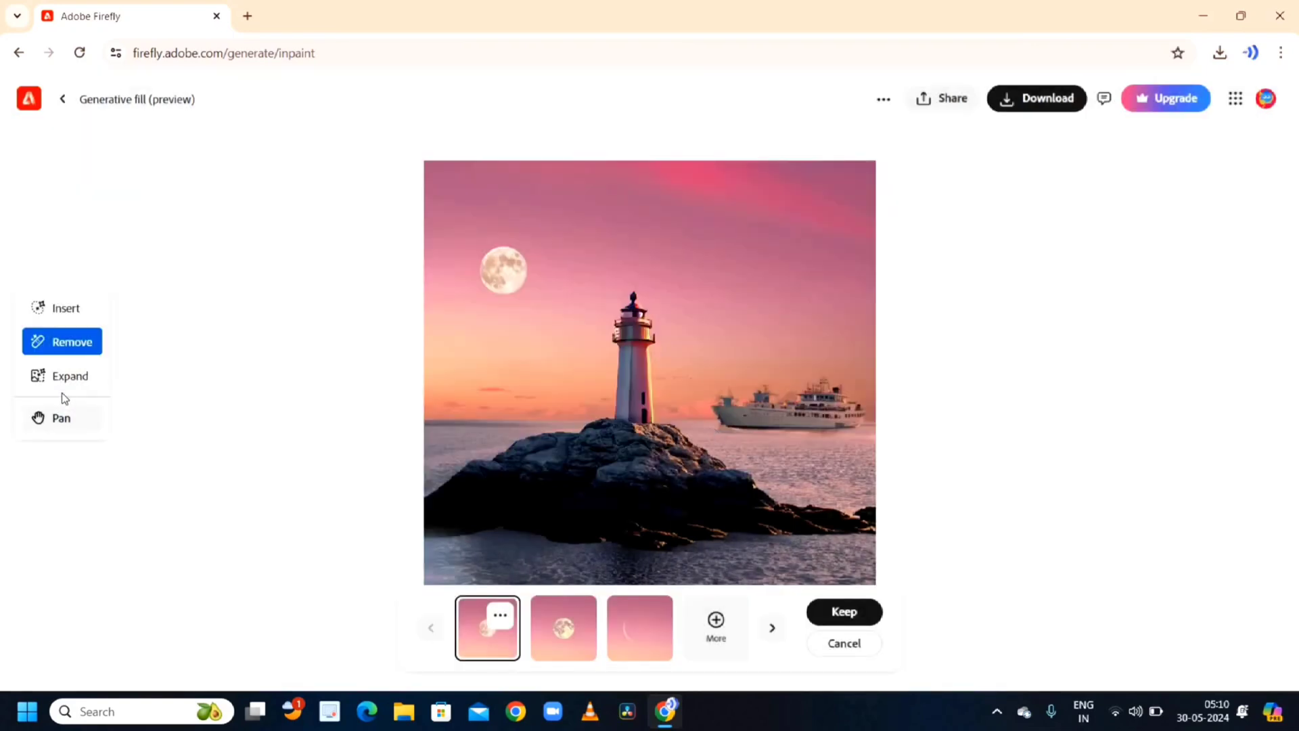
click(67, 378)
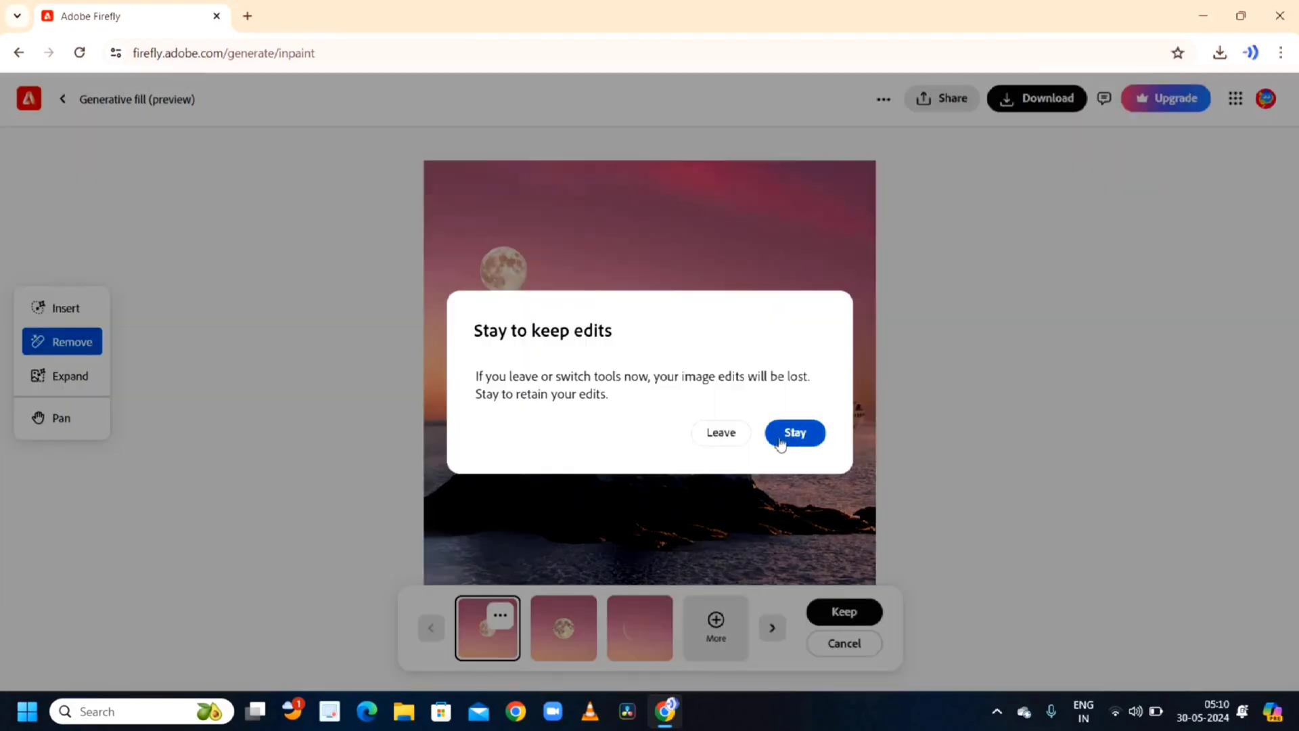
click(720, 432)
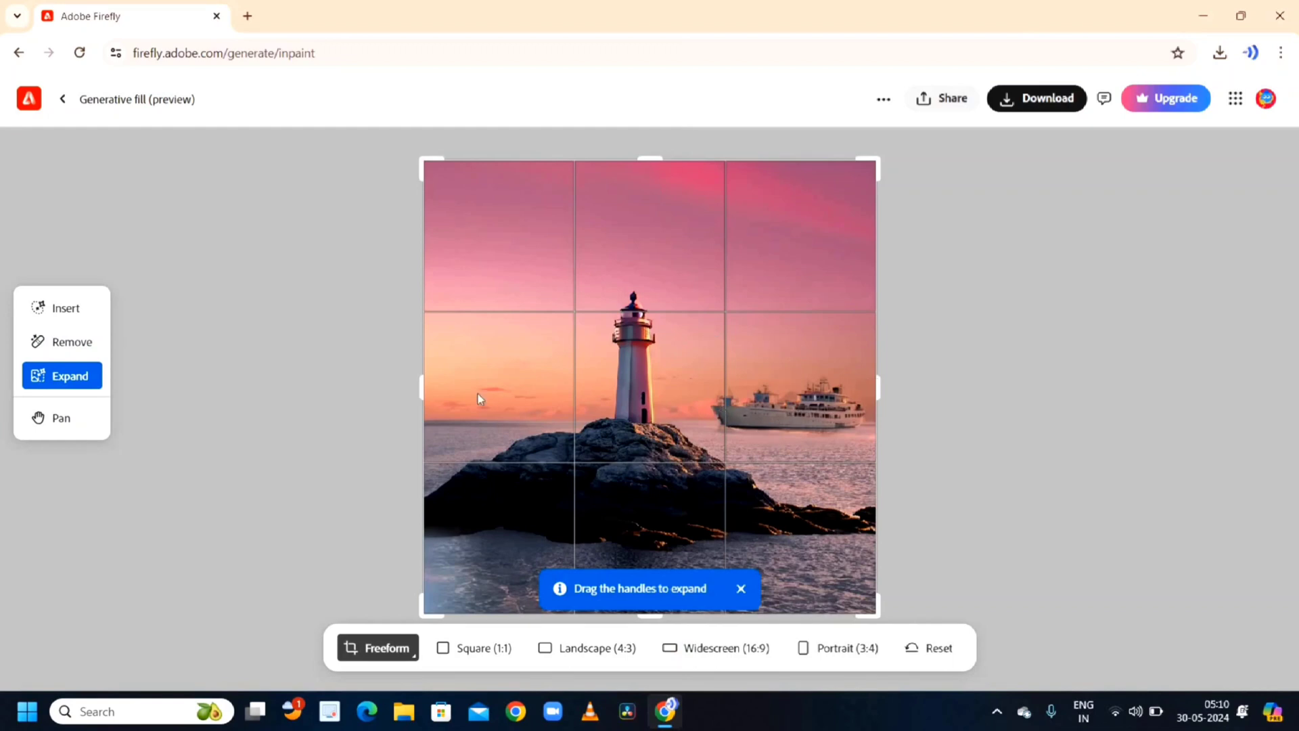
- Go back to the Generative Fill start page and upload the bald man's photo from the Desktop canva folder
click(19, 54)
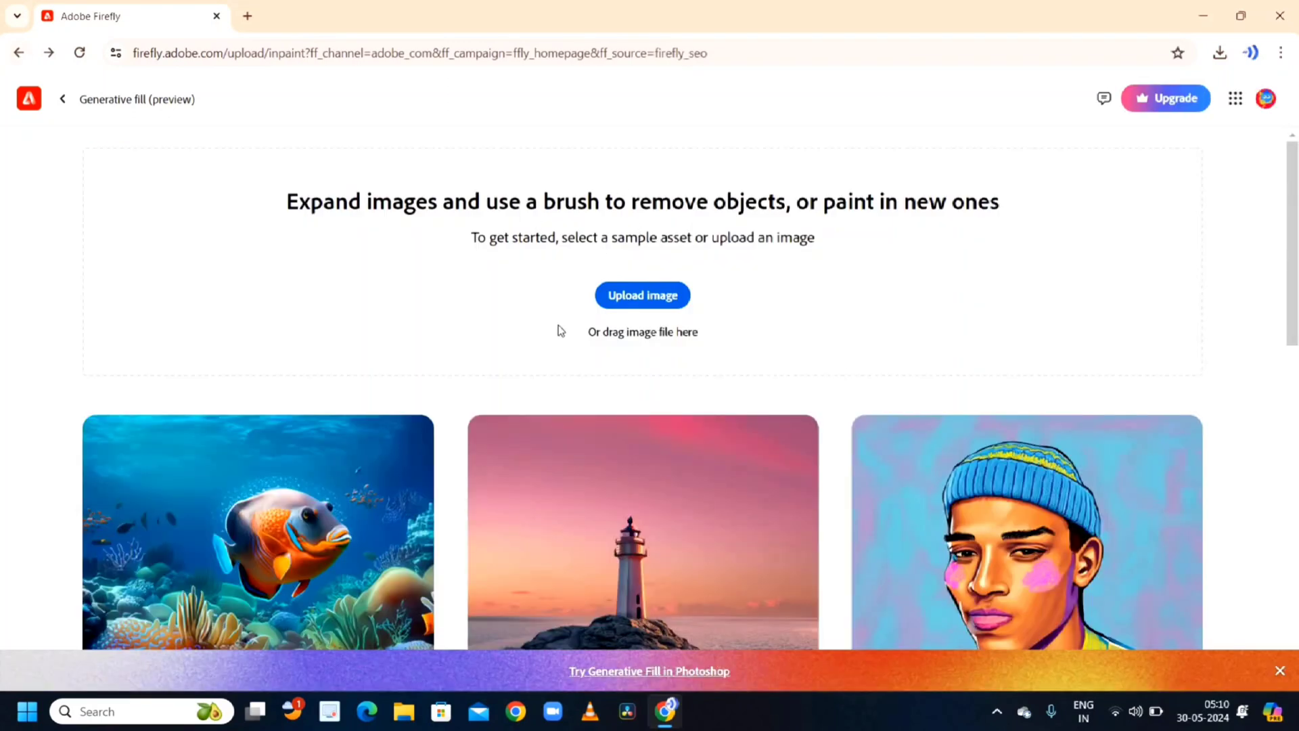
click(630, 305)
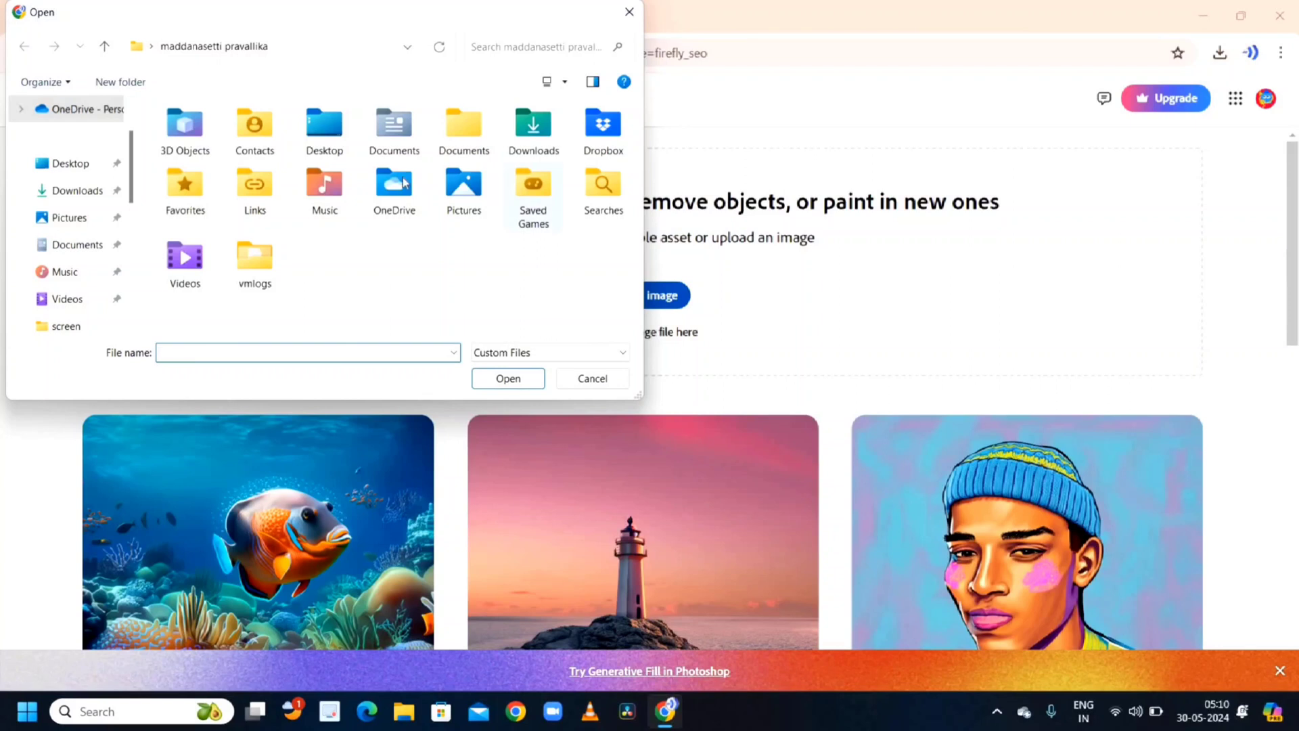
click(100, 173)
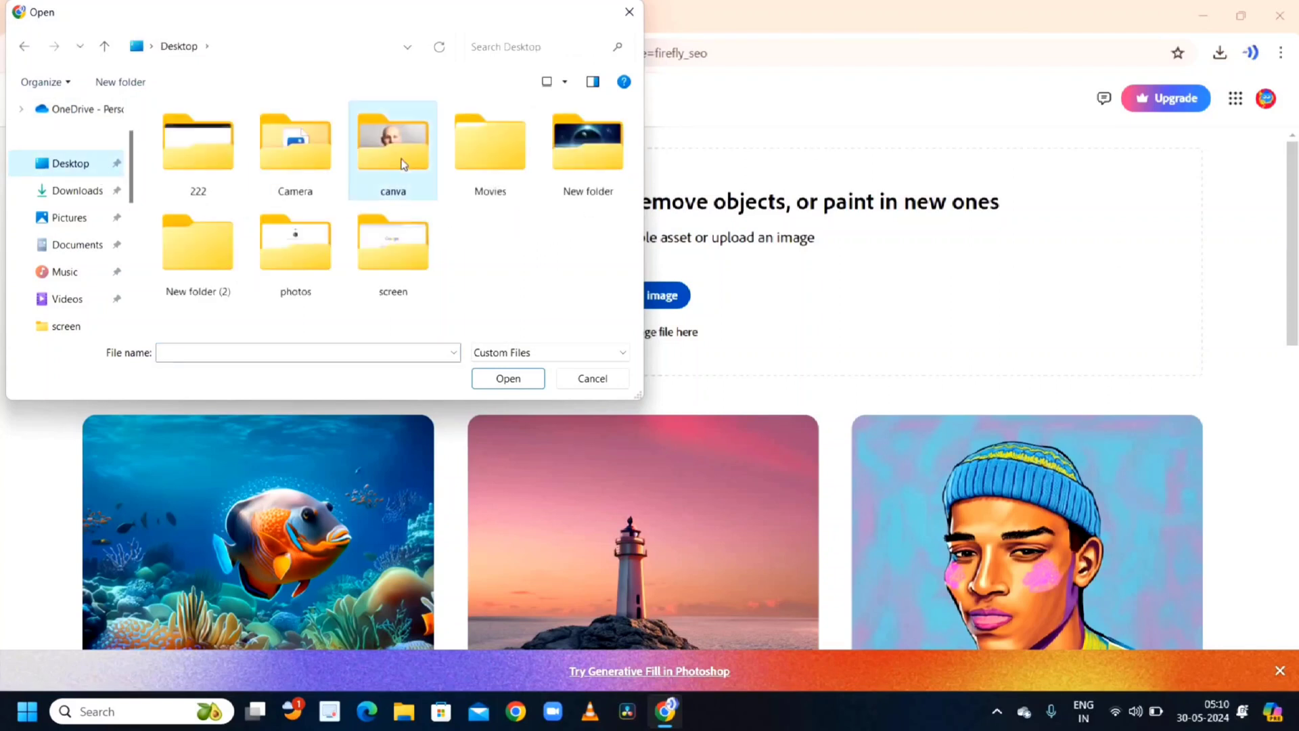
double_click(403, 162)
click(203, 152)
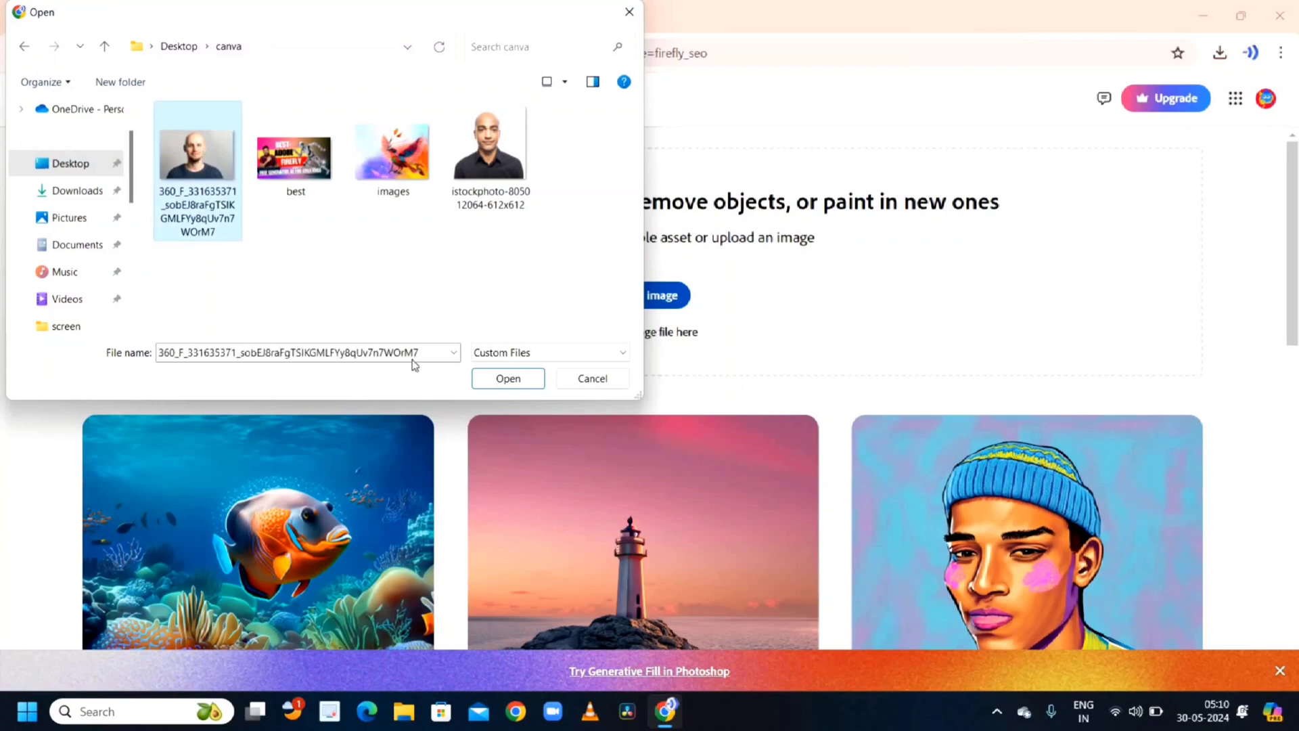
click(511, 378)
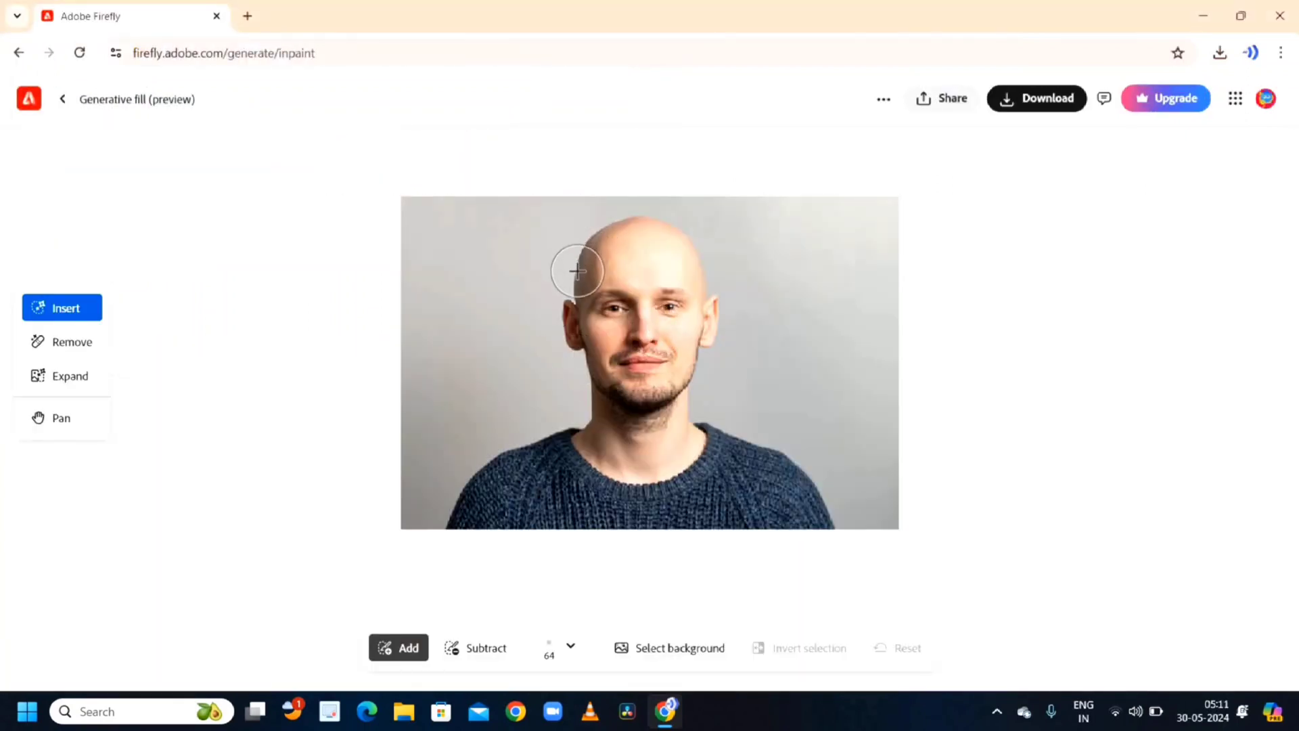
- Paint a selection over the top of the man's head and generate 'hair' into it
mouse_move(577, 271)
mouse_down()
mouse_move(663, 224)
mouse_move(699, 244)
mouse_move(708, 273)
mouse_move(683, 256)
mouse_move(623, 242)
mouse_up()
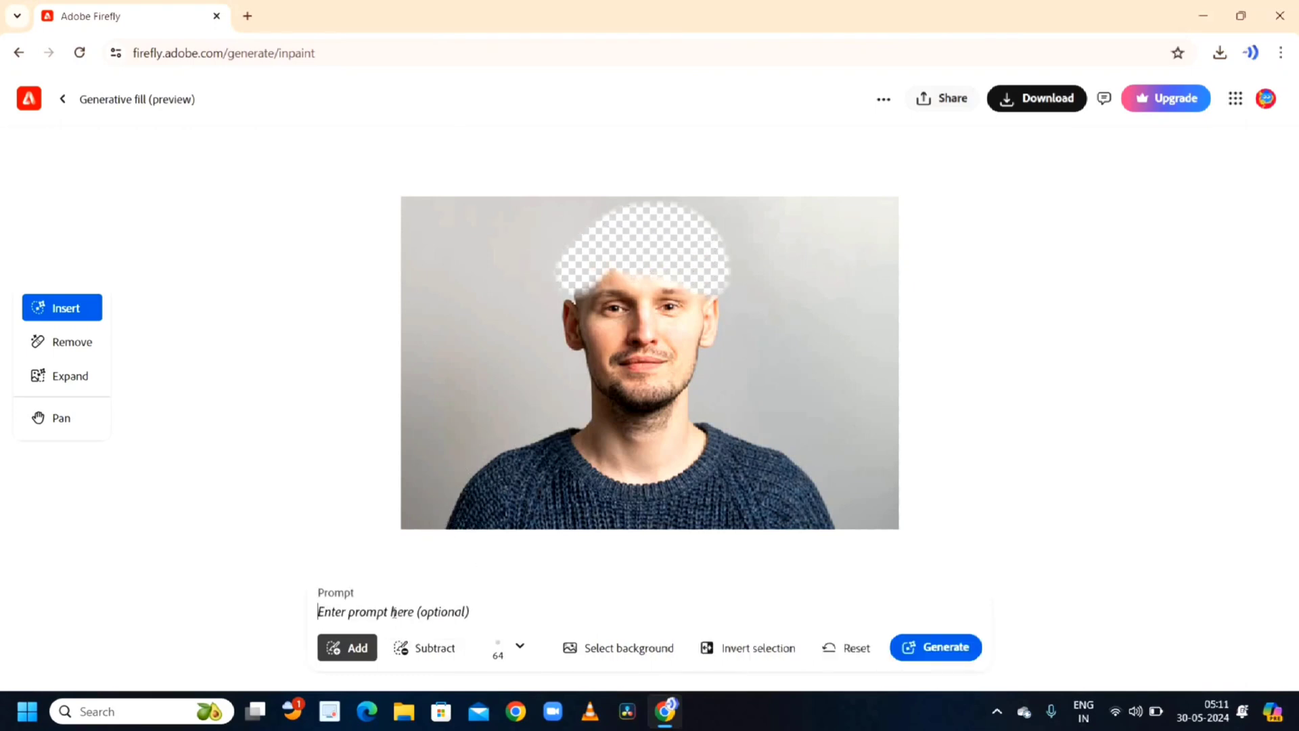
text(hair)
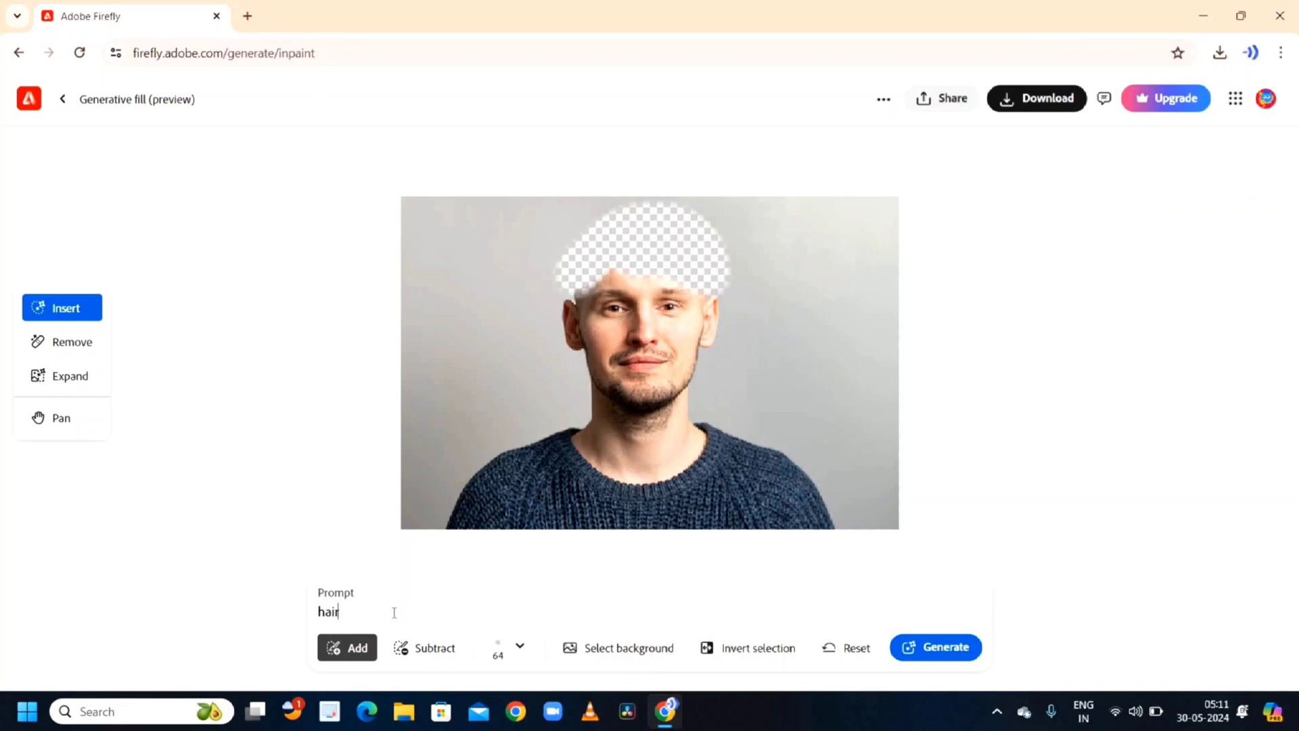
key(Return)
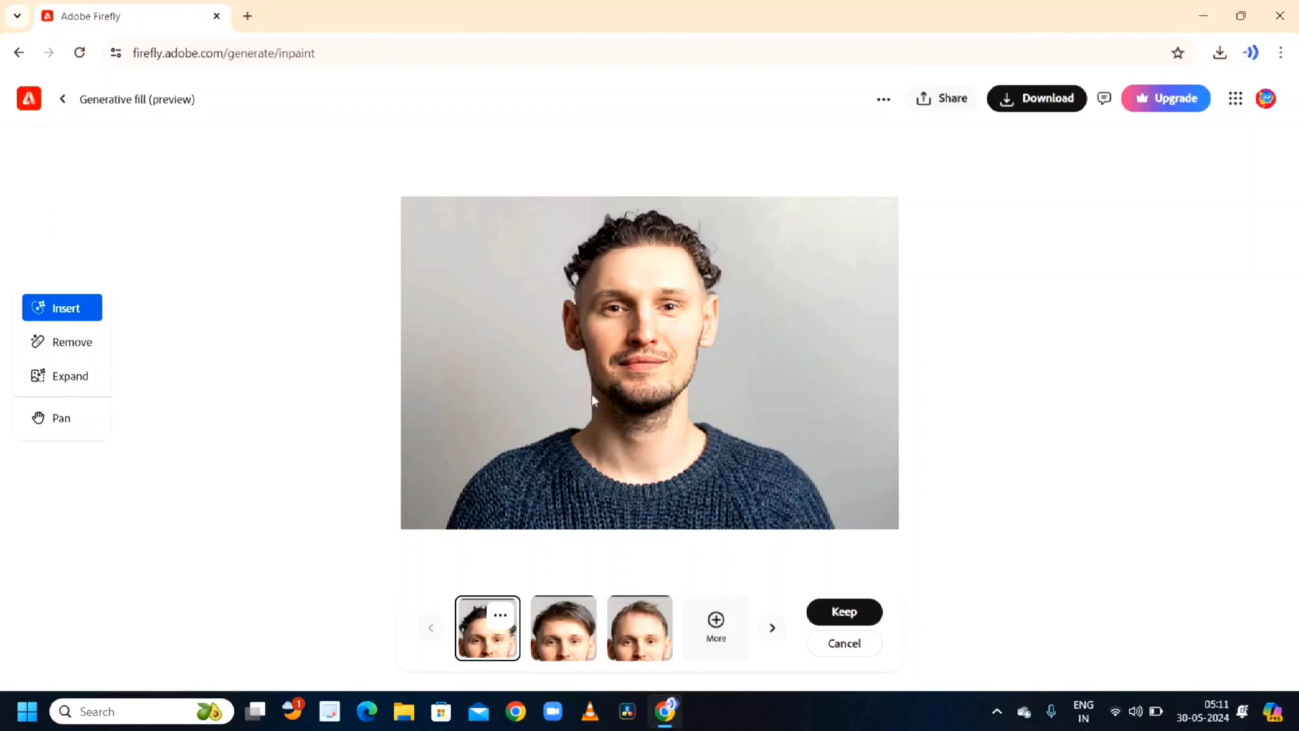
- Compare the hair variations and keep the third one
click(555, 636)
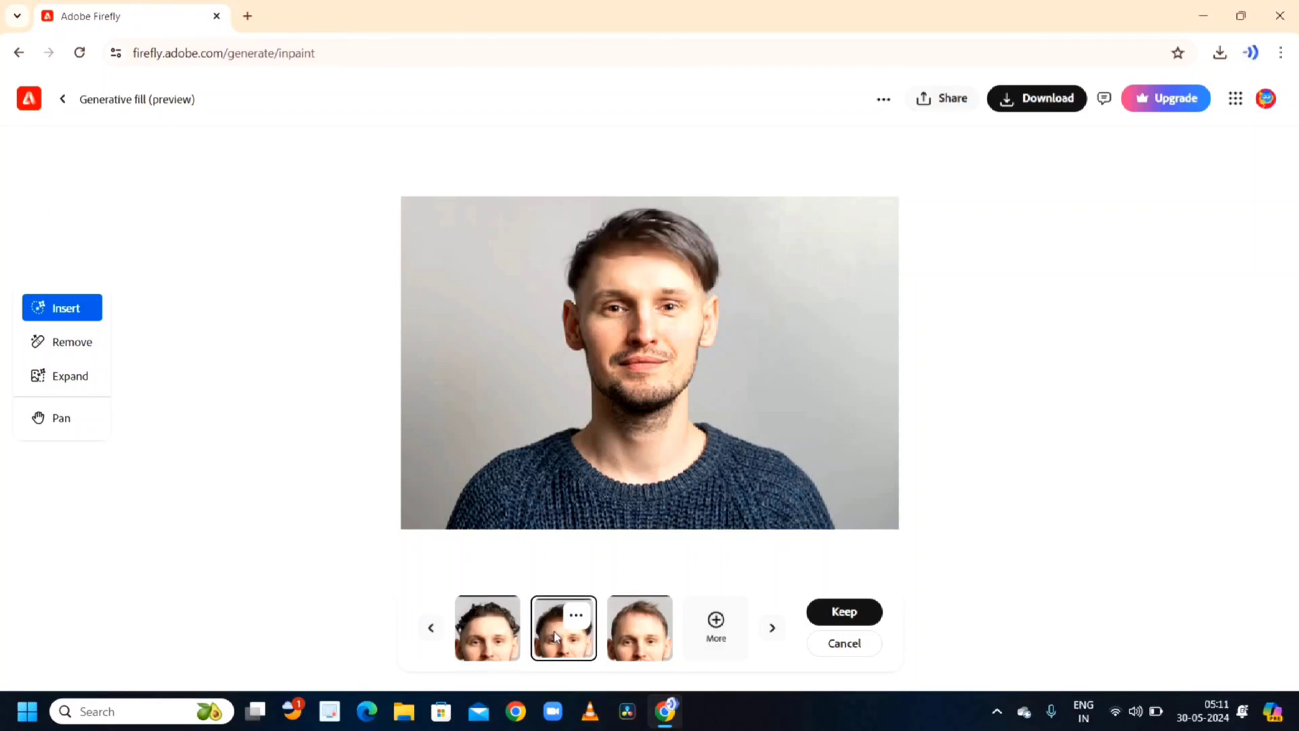
click(648, 632)
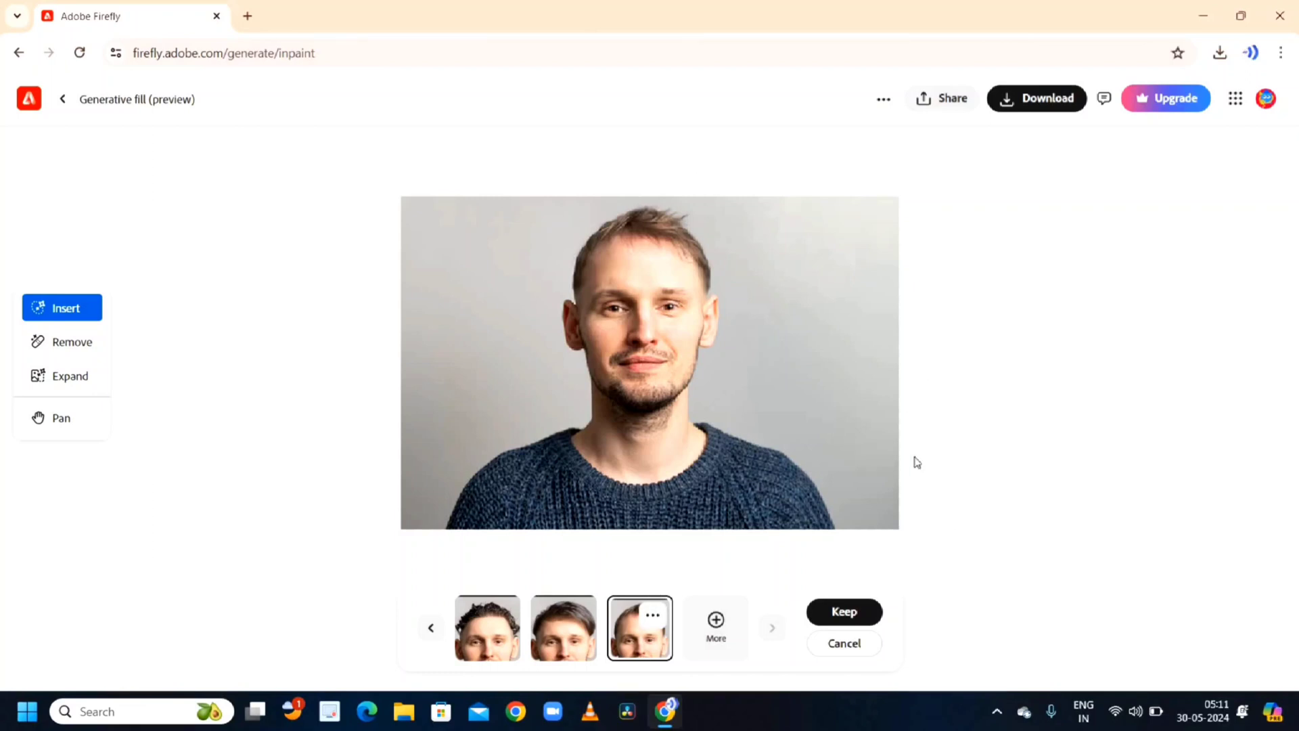
scroll(738, 499, down, 1)
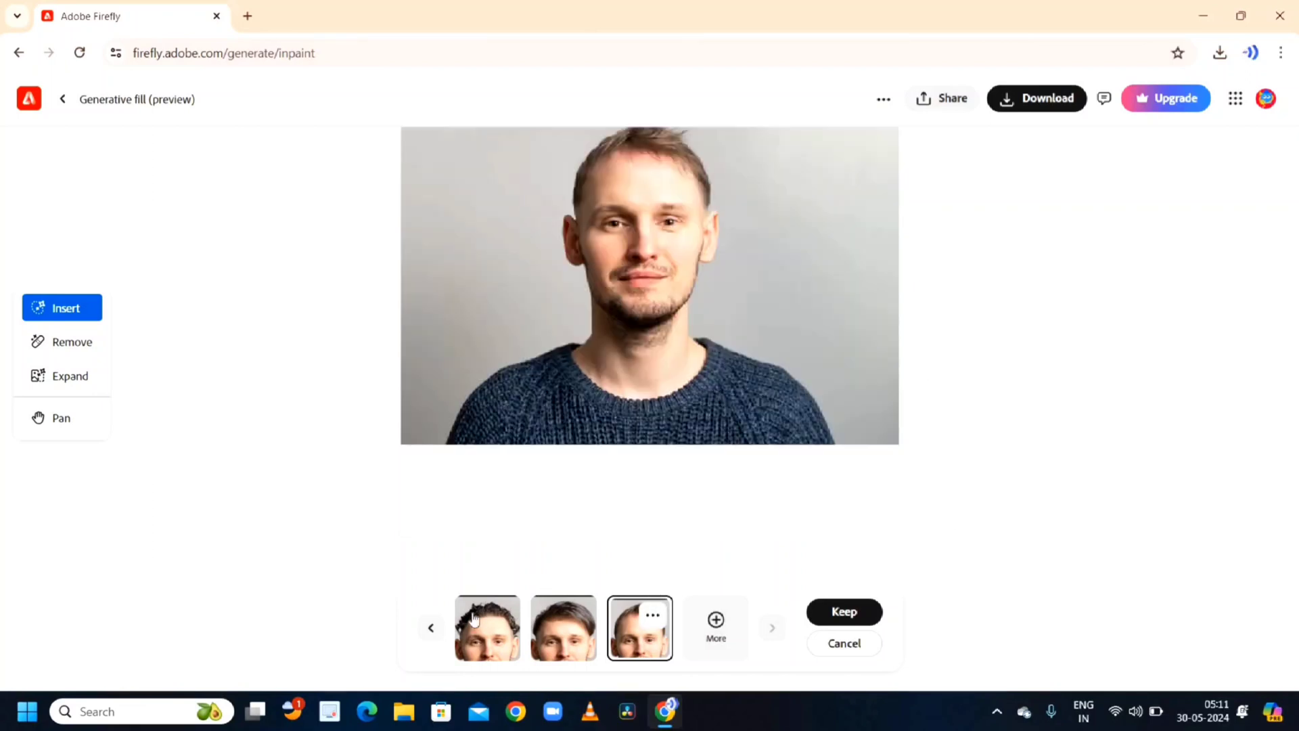
scroll(781, 349, up, 1)
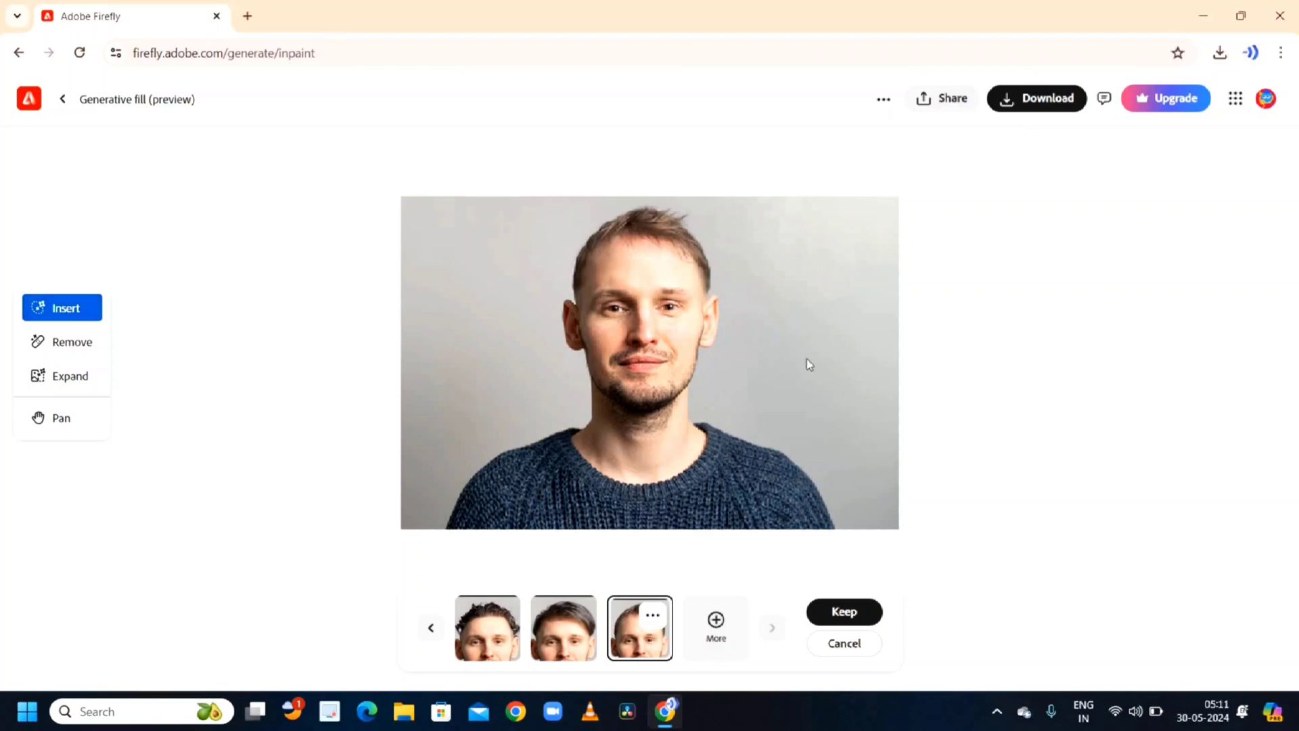
click(843, 613)
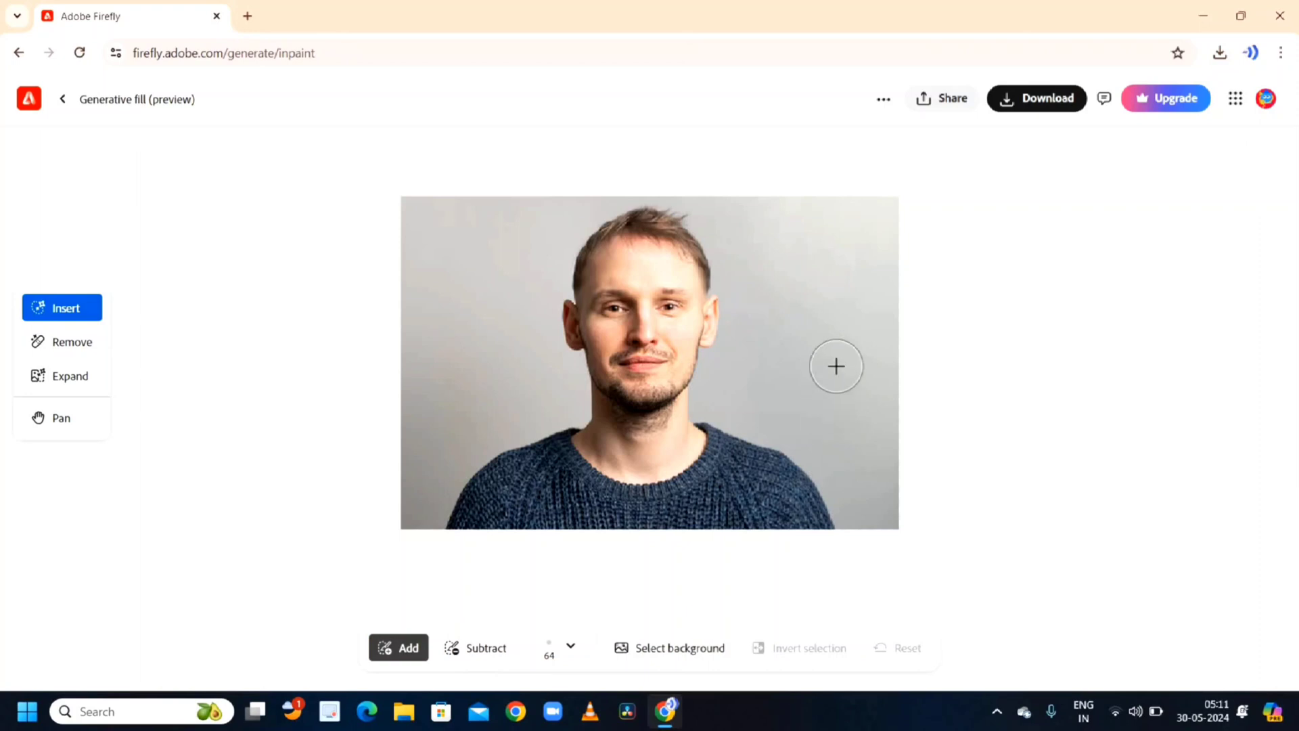
- Select the photo's background and generate a 'forest' into it
click(723, 652)
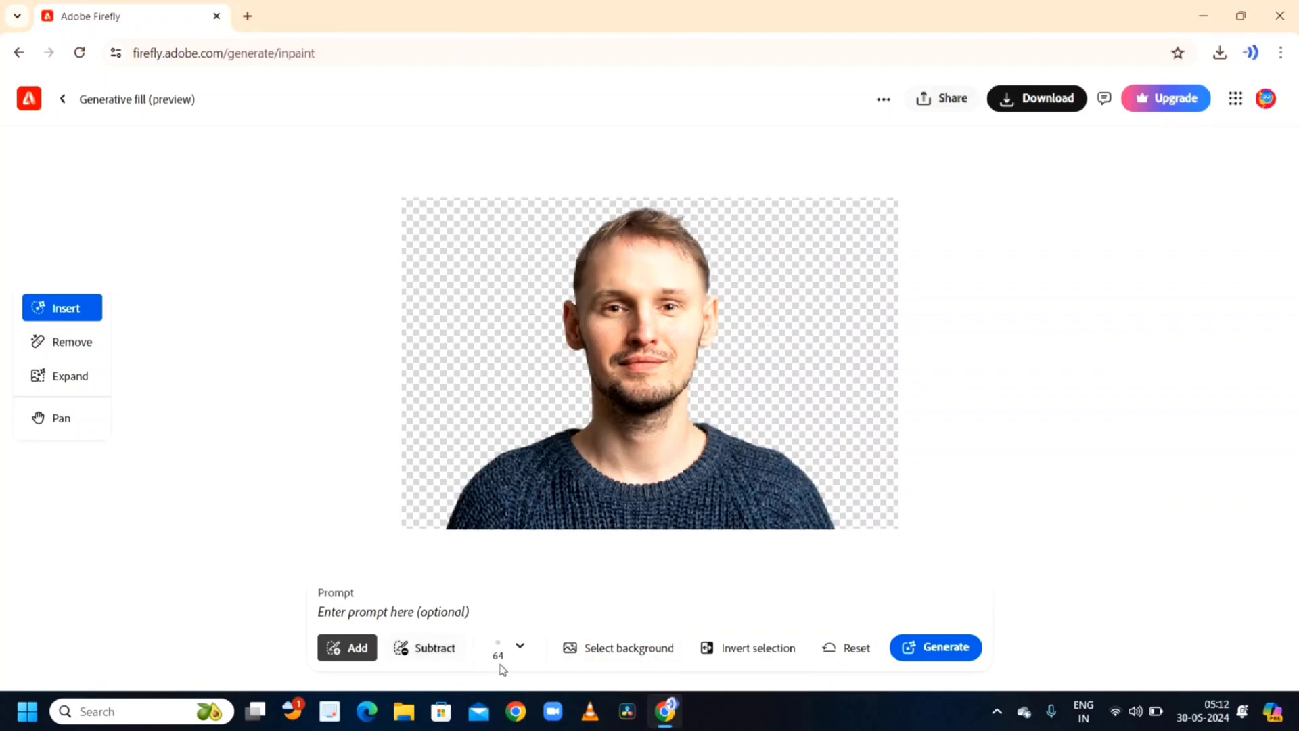
click(365, 611)
text(forest)
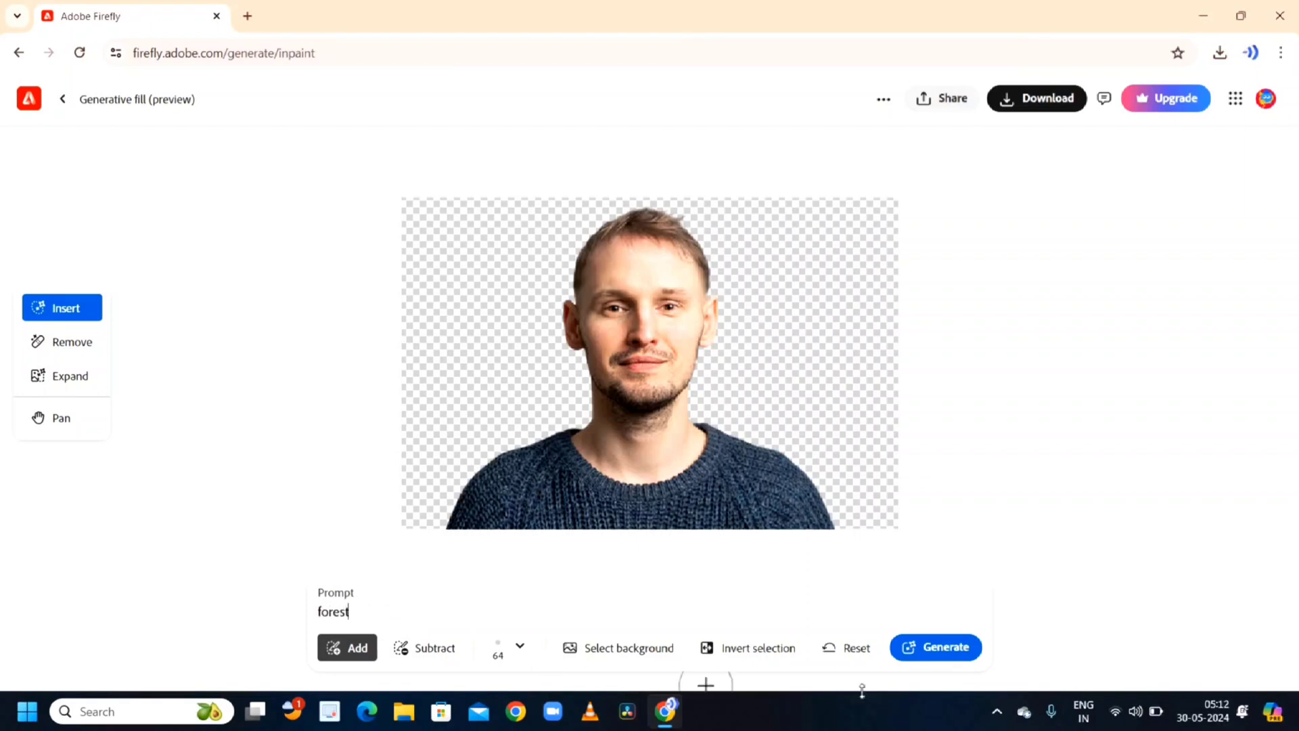
click(950, 648)
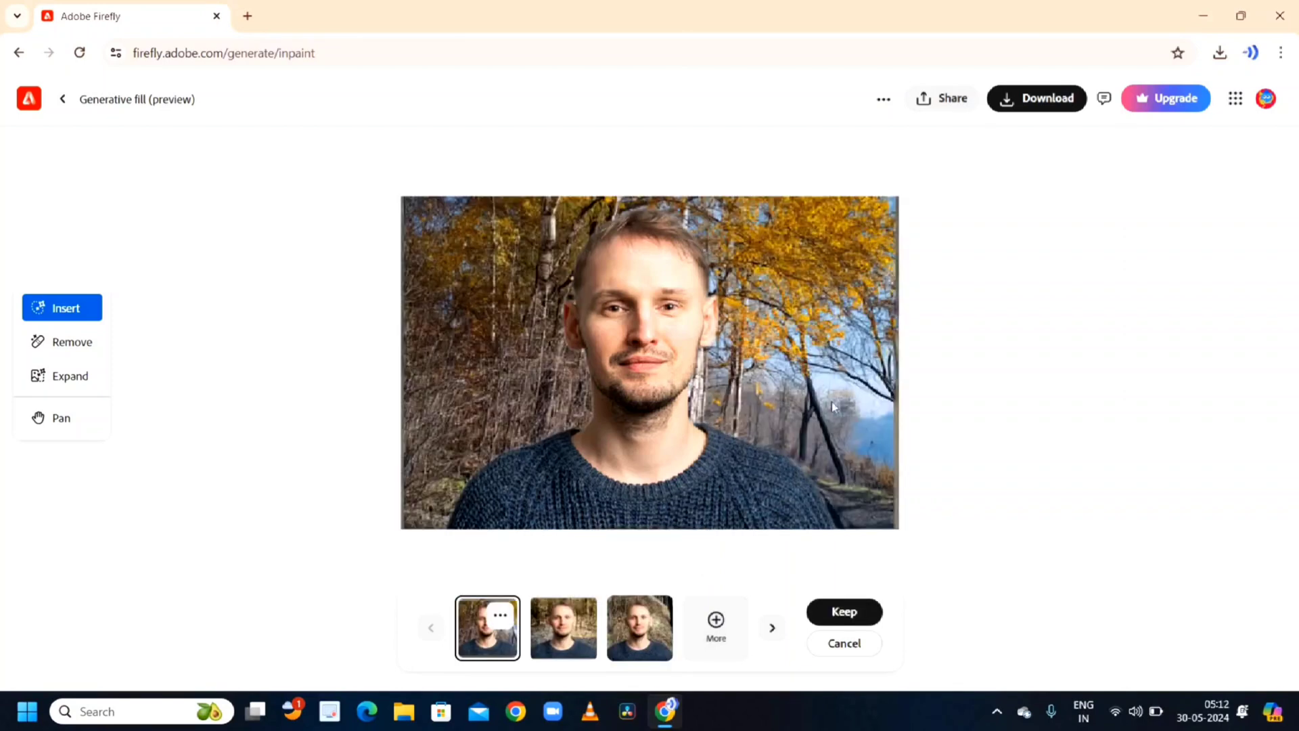
- Generate more forest variations, compare them, and keep the third one
click(597, 629)
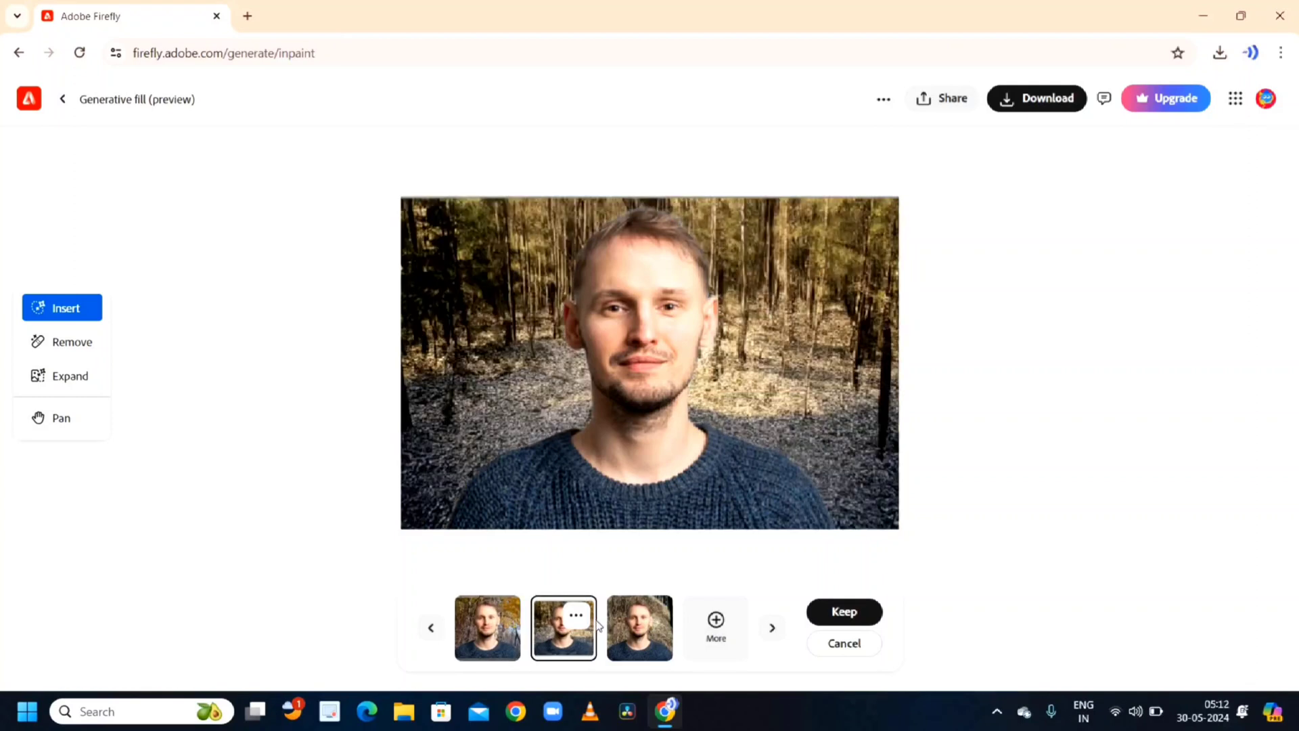
click(639, 634)
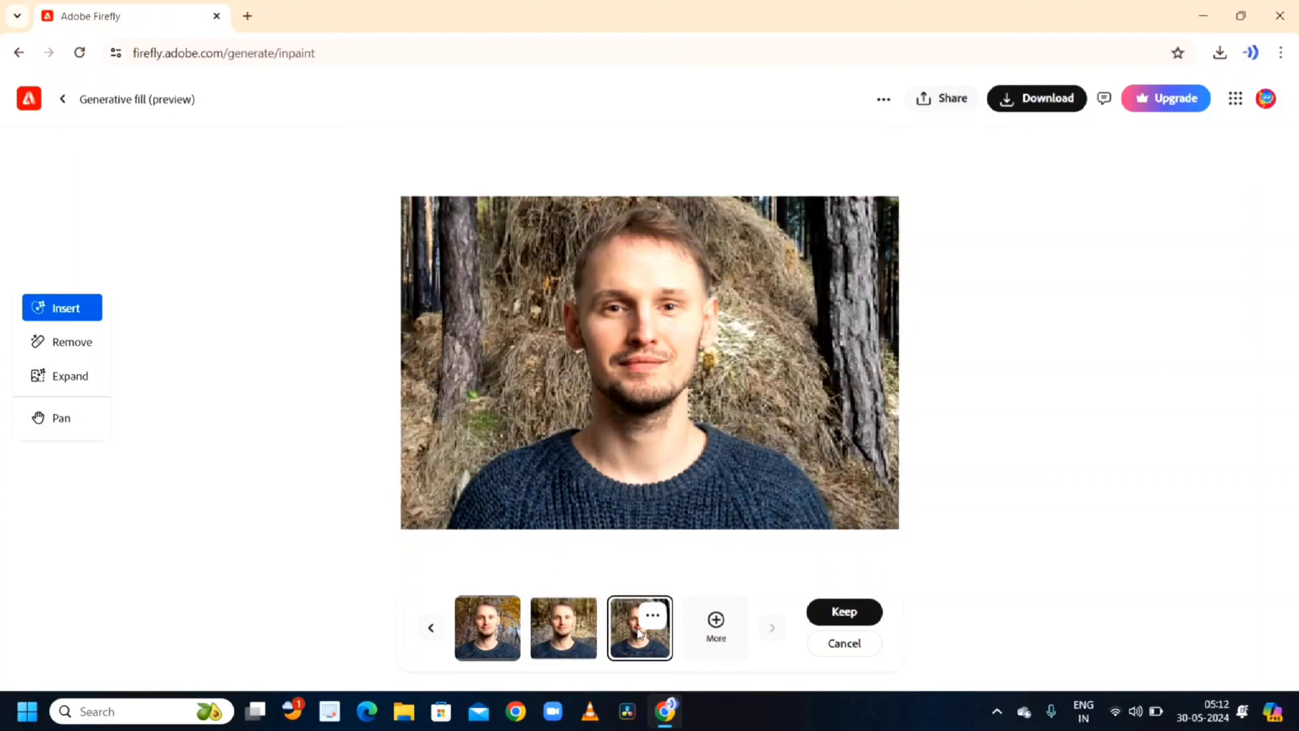
click(718, 622)
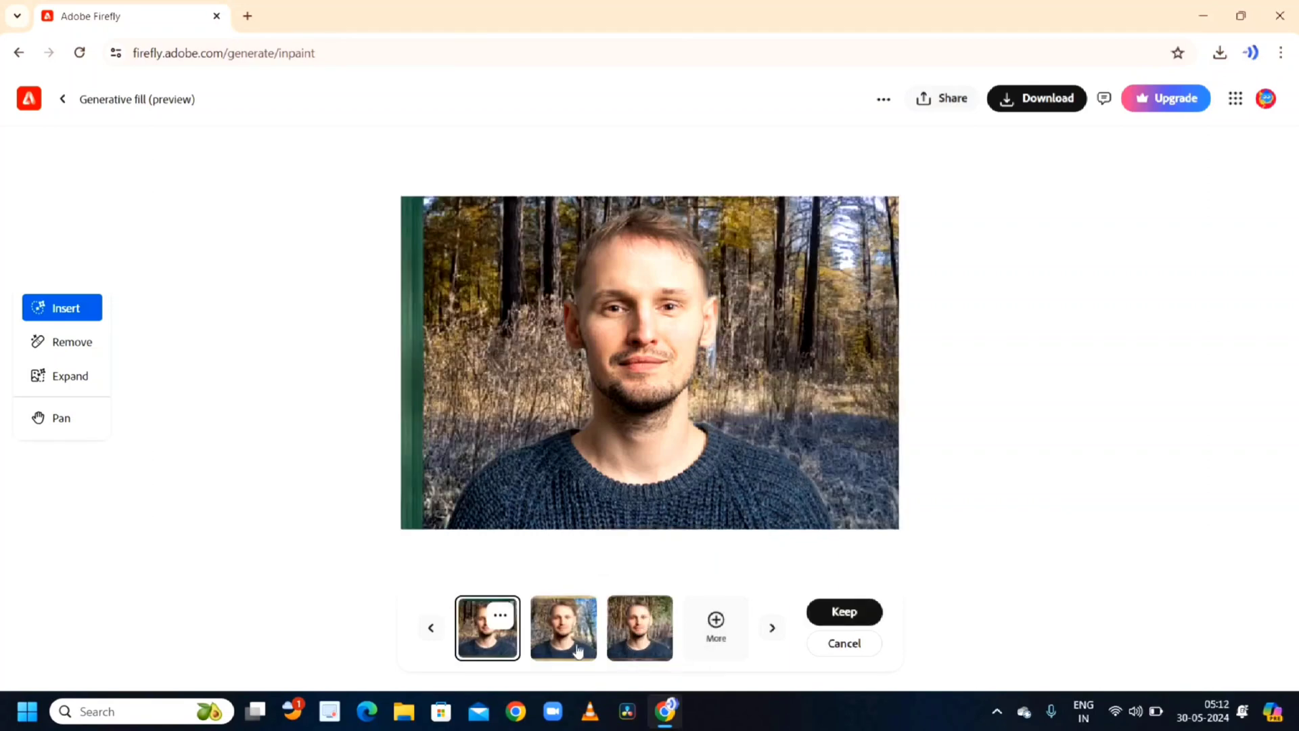
click(577, 649)
click(655, 646)
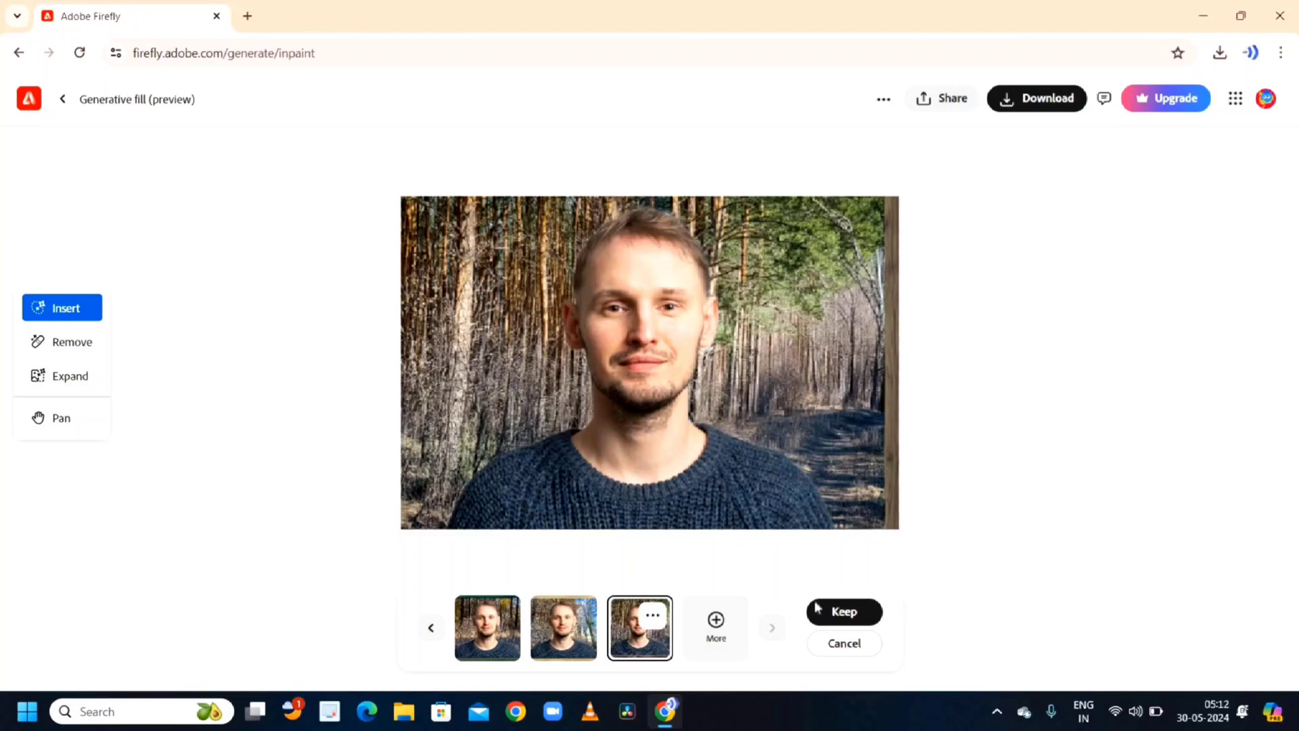
click(846, 611)
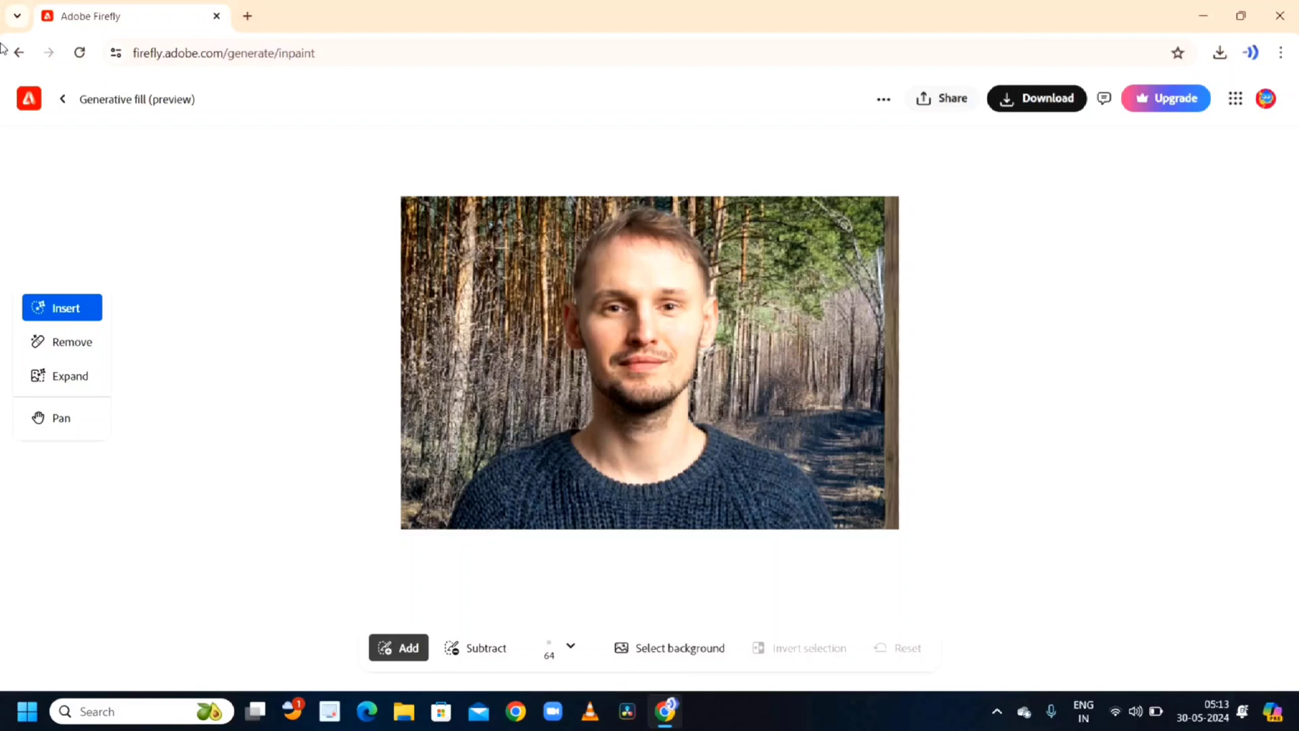
- Return to the Generative Fill start page and open the sample photo of the woman in an orange jacket
click(23, 52)
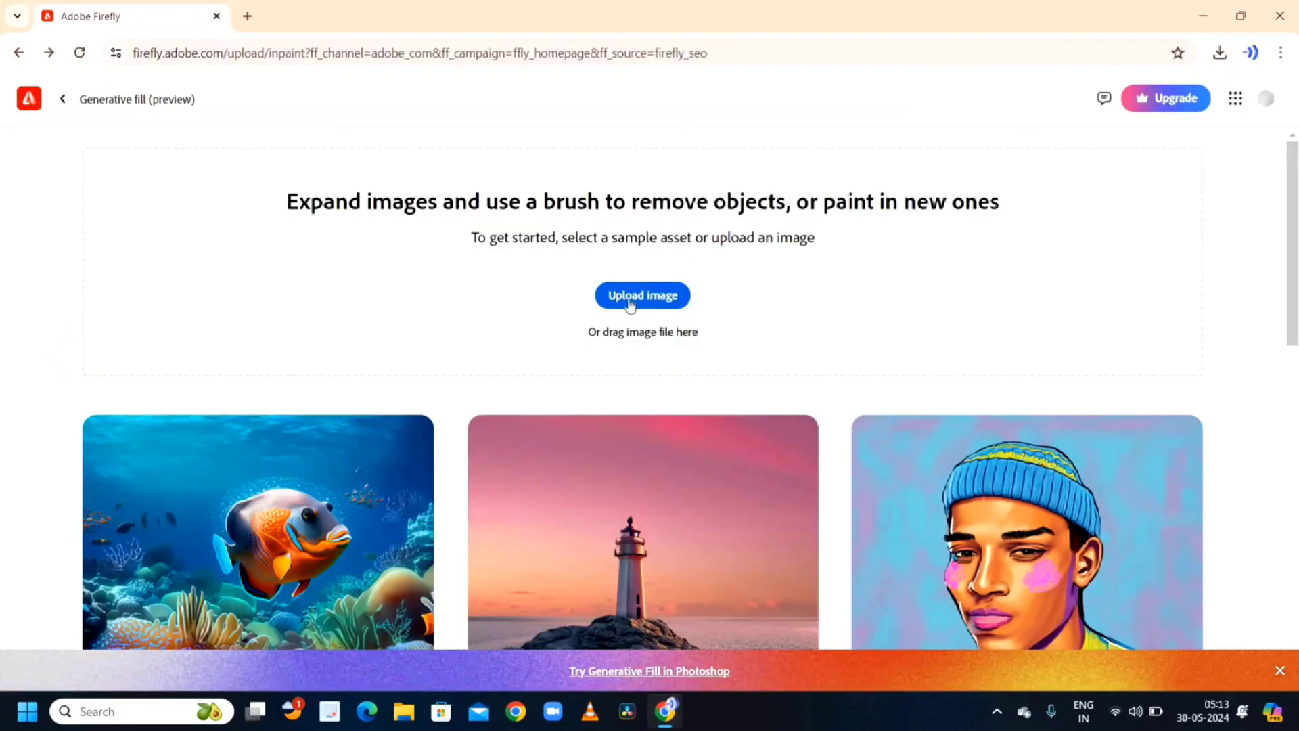
scroll(803, 433, down, 10)
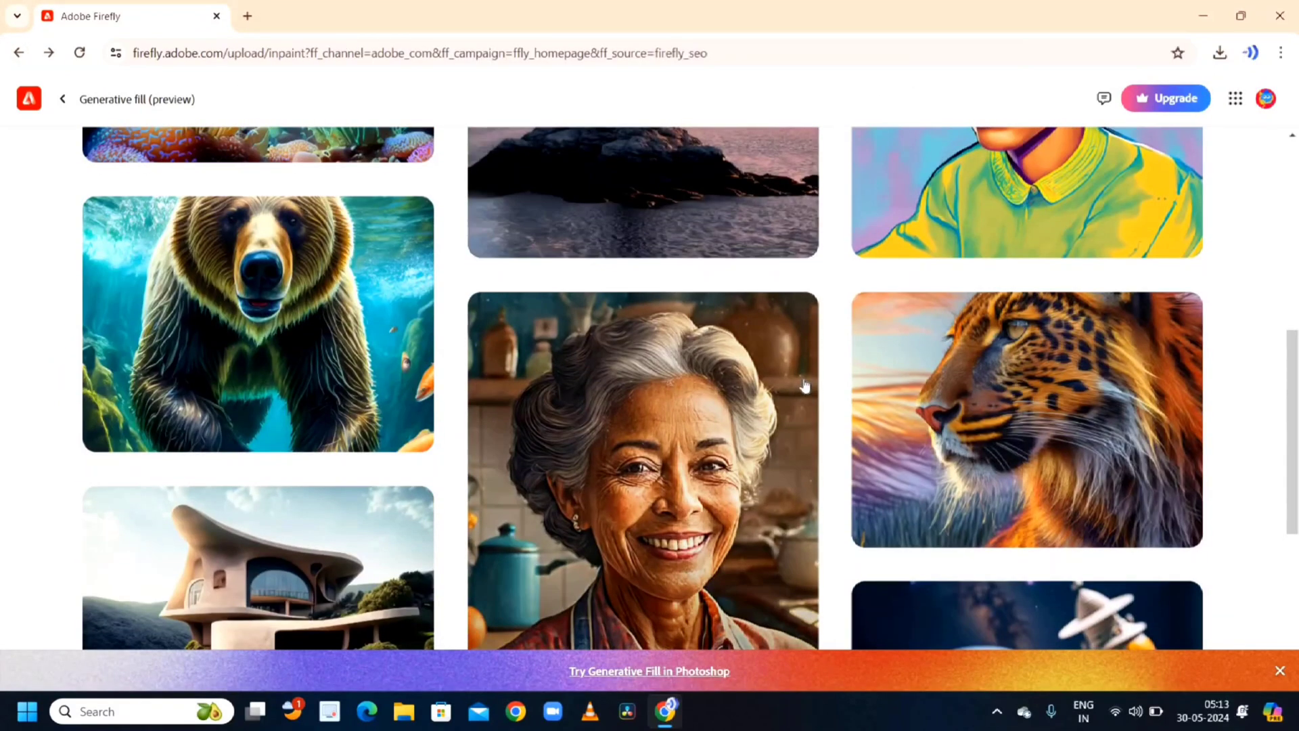
scroll(804, 381, down, 2)
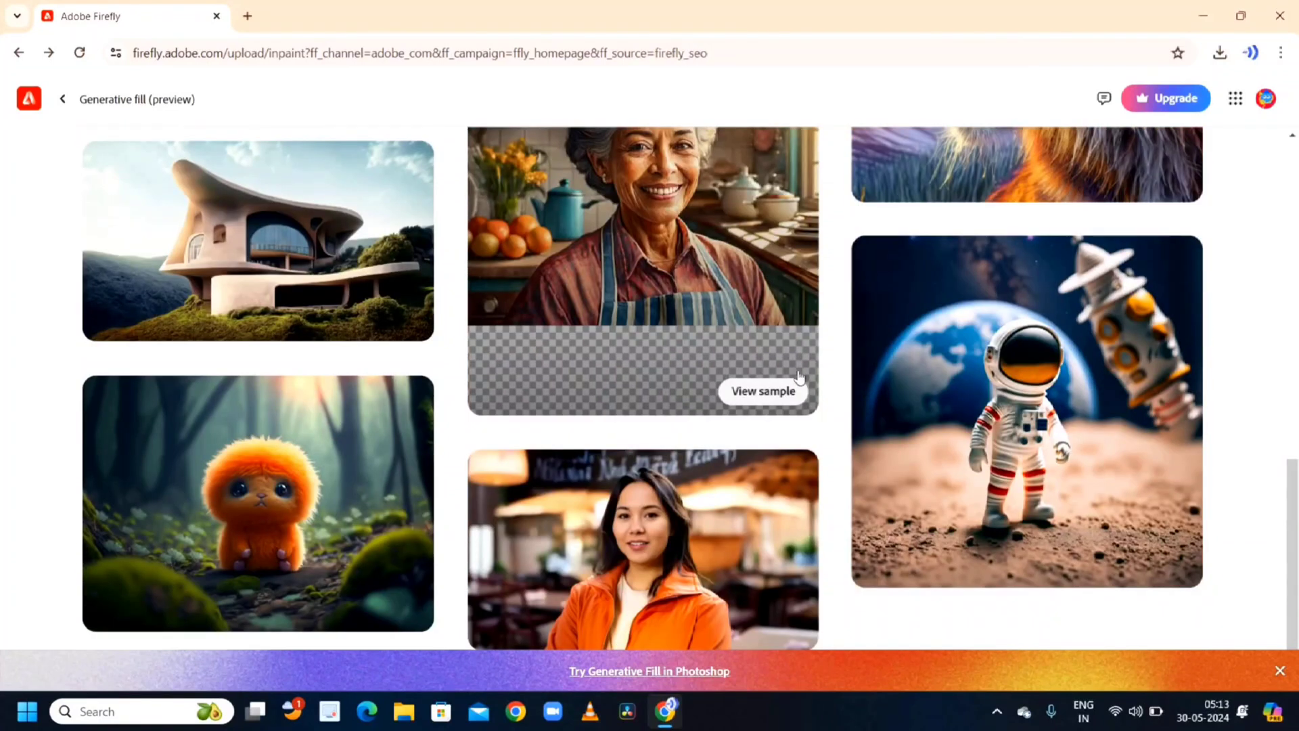
click(763, 623)
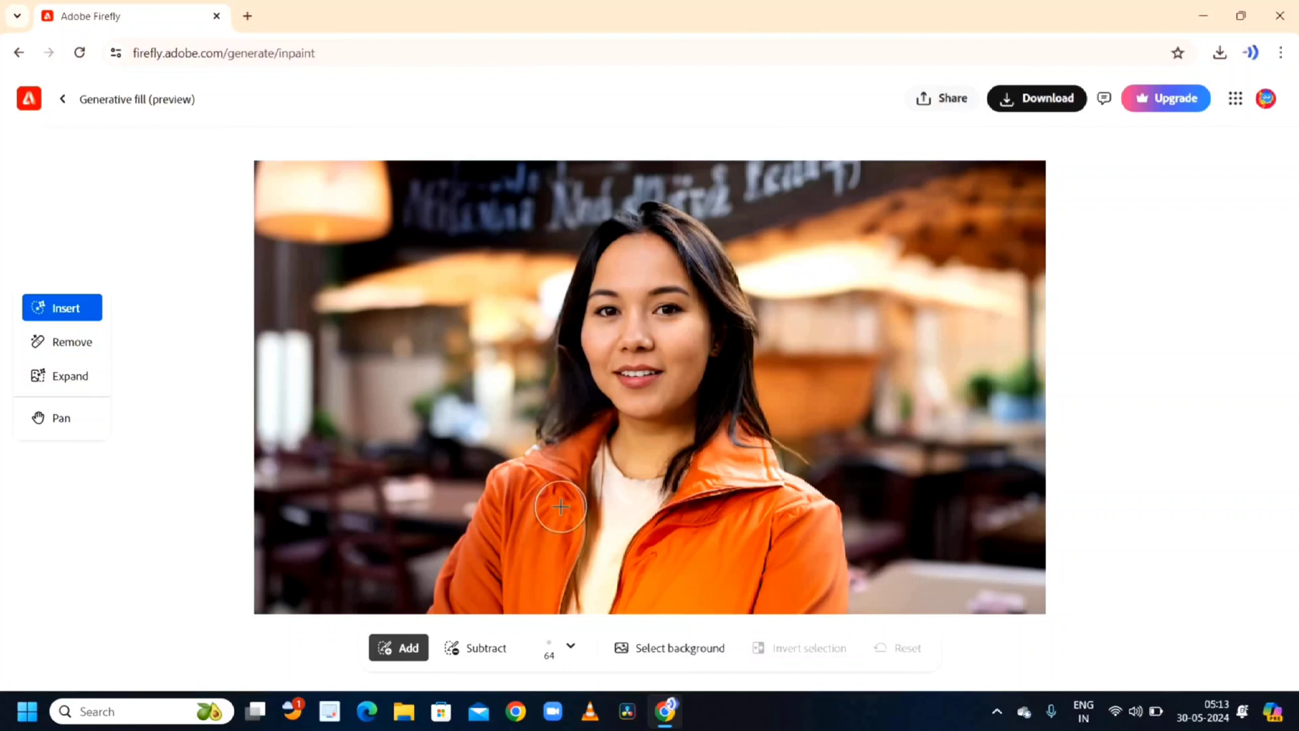
- Paint a selection over the woman's orange jacket and generate a 'dress' into it
mouse_move(575, 441)
mouse_down()
mouse_move(465, 512)
mouse_move(445, 605)
mouse_move(497, 520)
mouse_move(541, 491)
mouse_move(565, 493)
mouse_move(545, 595)
mouse_move(508, 549)
mouse_move(524, 535)
mouse_move(532, 548)
mouse_move(481, 600)
mouse_up()
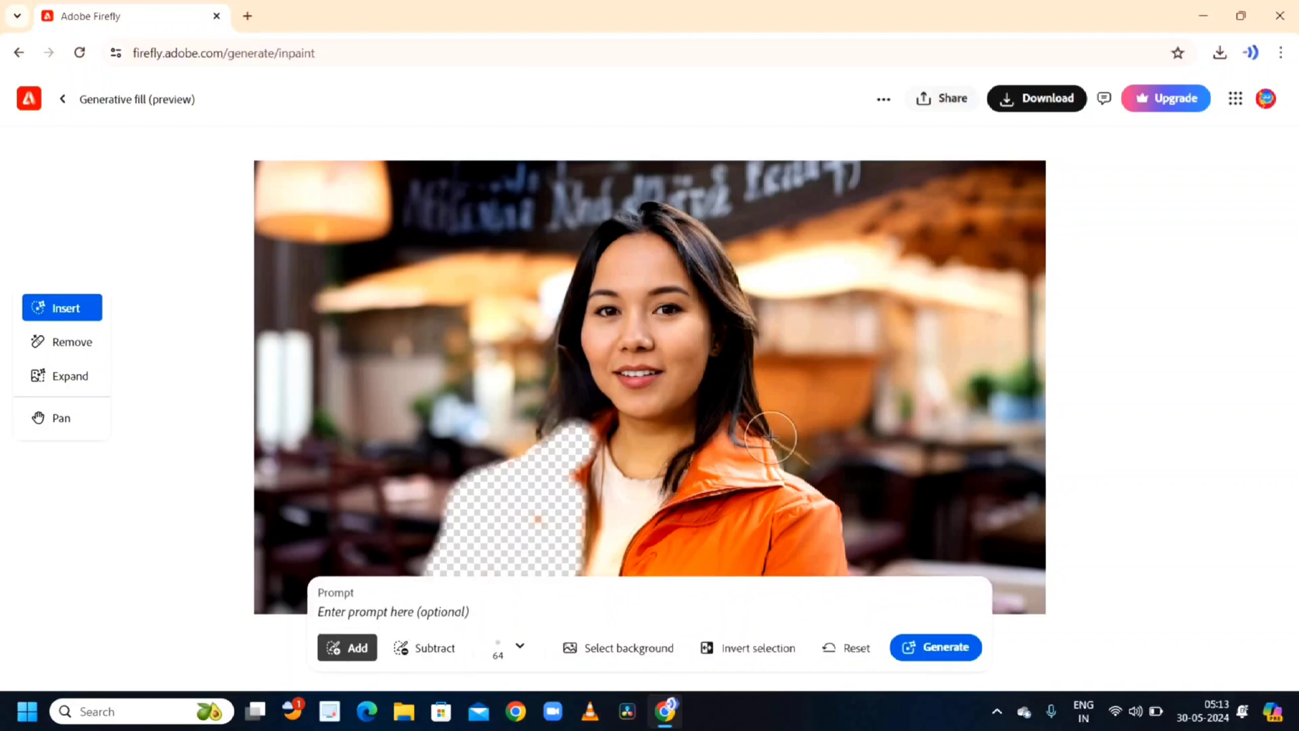
mouse_move(731, 435)
mouse_down()
mouse_move(684, 493)
mouse_move(761, 446)
mouse_move(771, 476)
mouse_move(810, 501)
mouse_move(835, 571)
mouse_move(767, 550)
mouse_move(755, 509)
mouse_move(774, 515)
mouse_move(813, 550)
mouse_move(715, 500)
mouse_up()
mouse_move(688, 514)
mouse_down()
mouse_move(633, 576)
mouse_move(707, 547)
mouse_move(676, 575)
mouse_move(722, 572)
mouse_move(741, 552)
mouse_up()
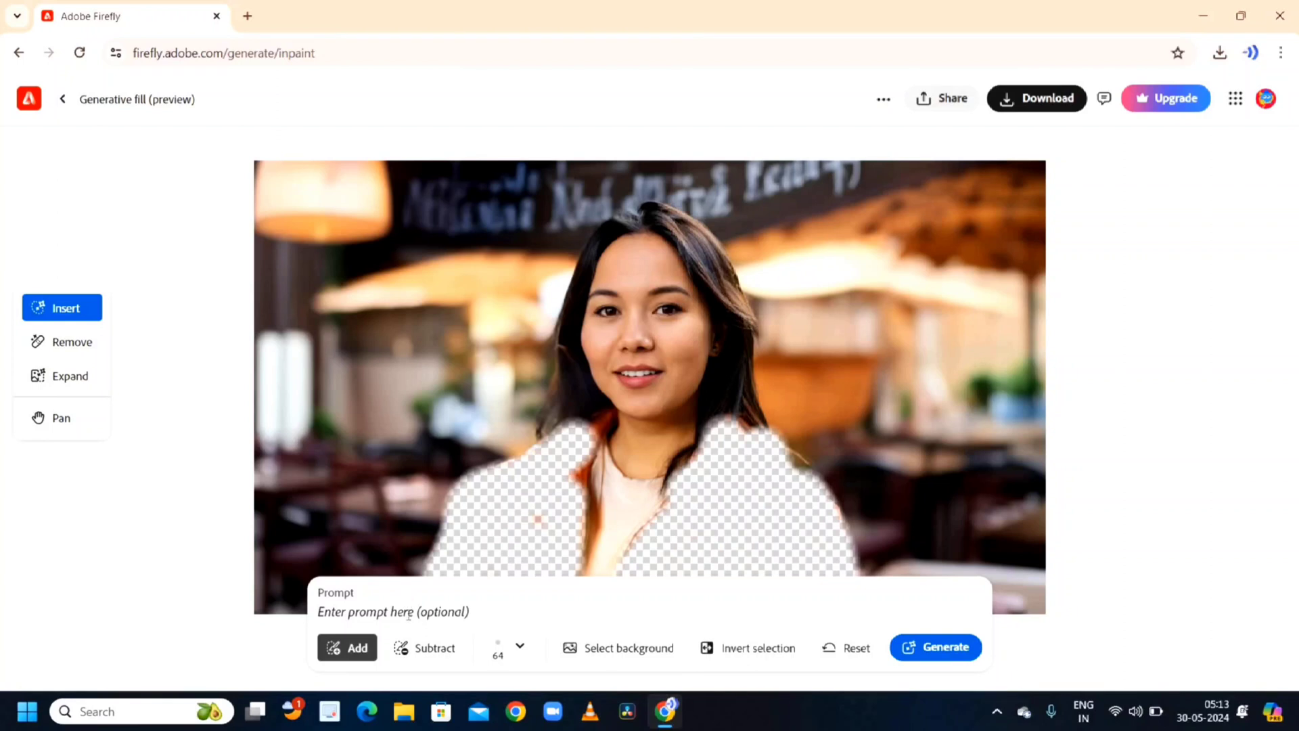
text(dress)
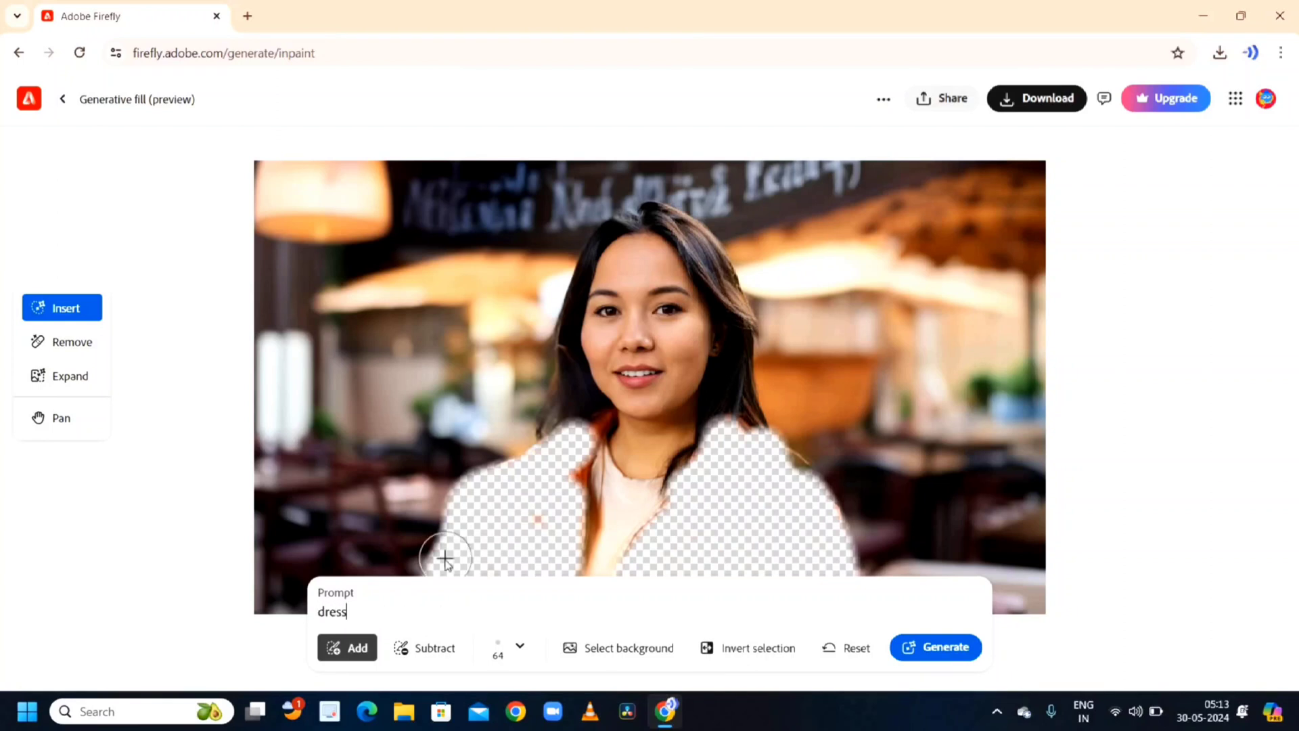
key(Return)
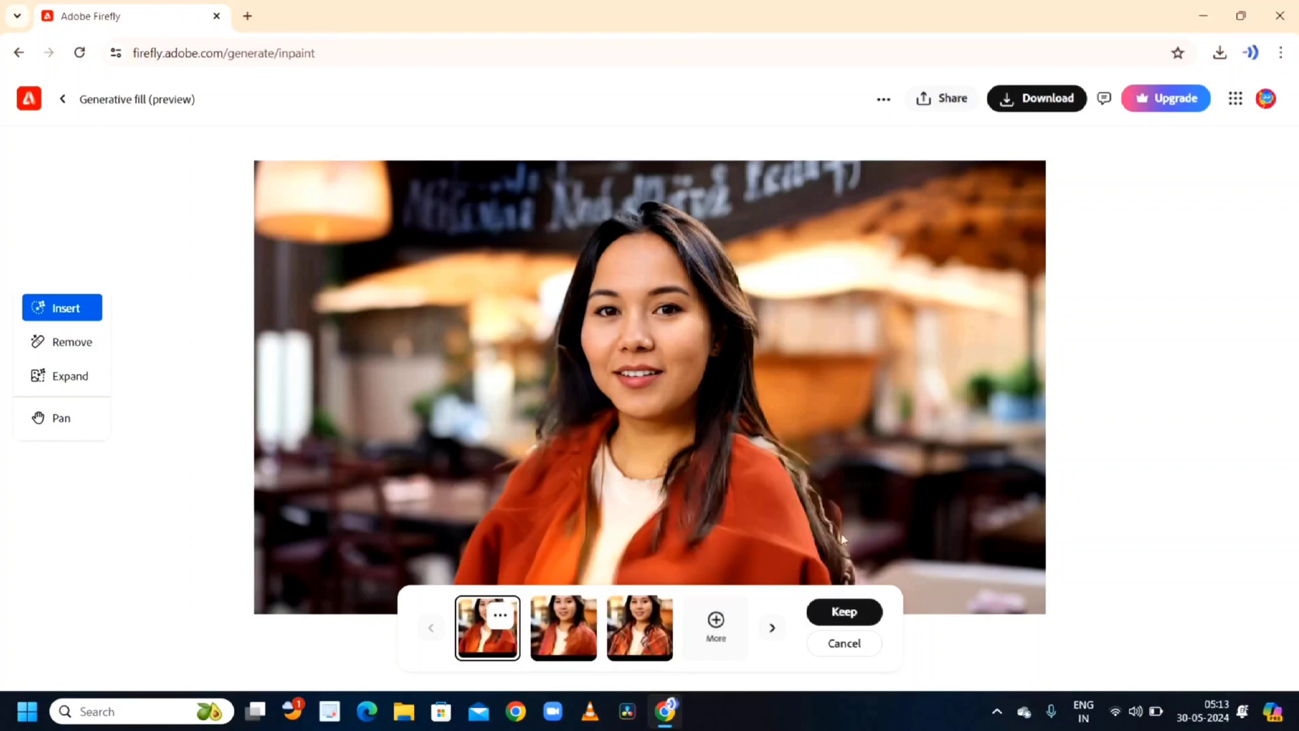
- Compare the dress variations and keep the third one
click(578, 628)
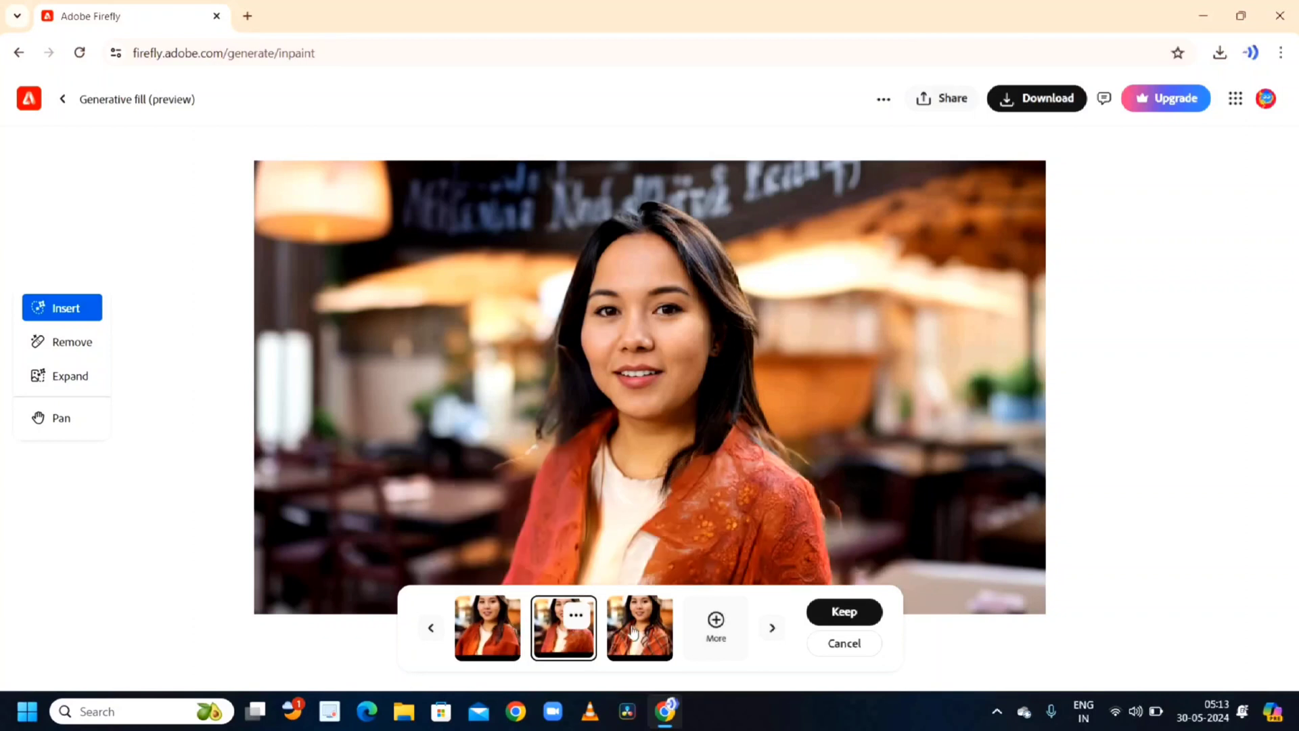
click(639, 633)
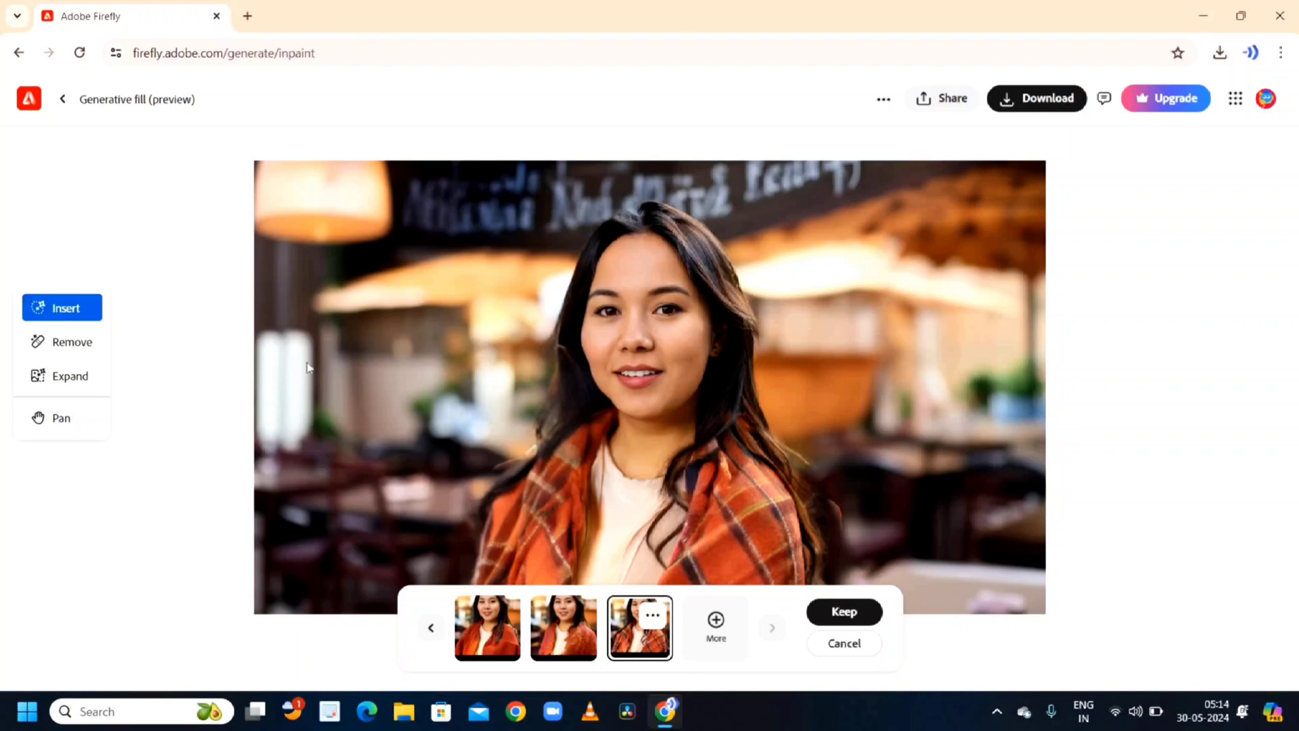
click(853, 616)
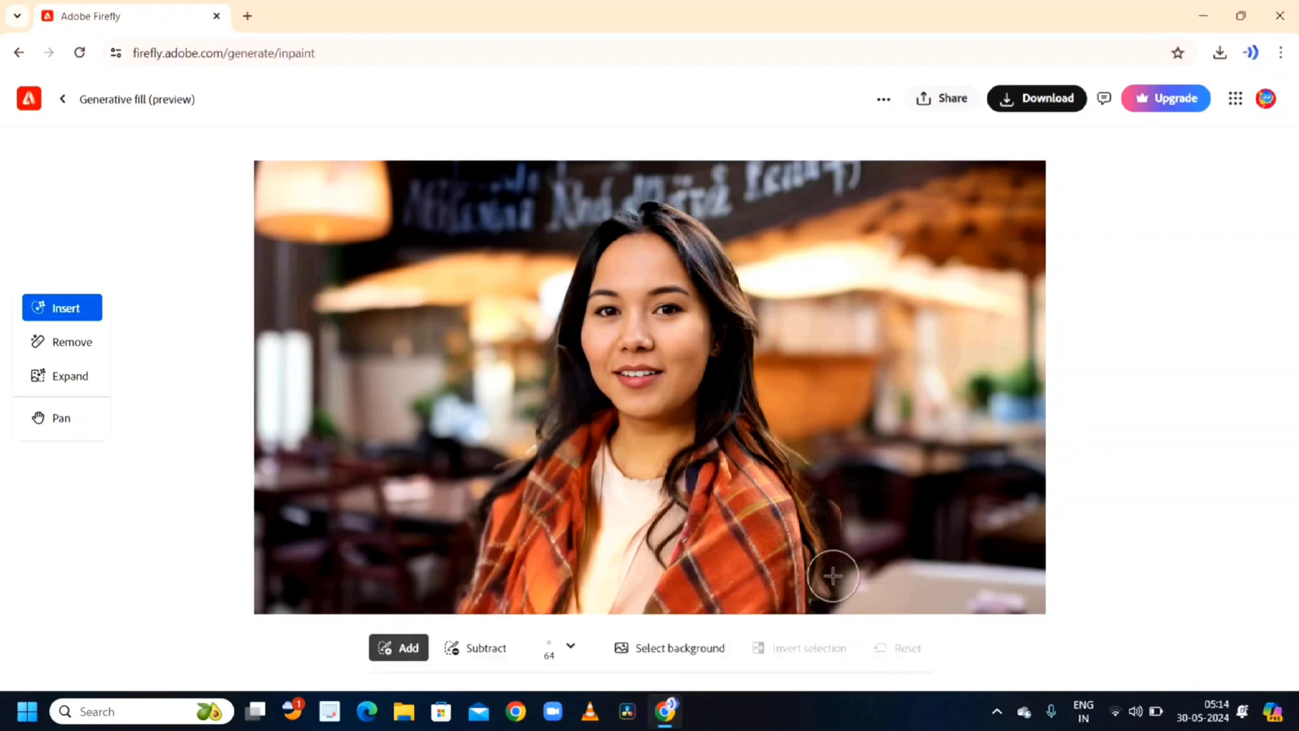
- Try generating a 'sticker' on a small selection on the woman's forehead, then cancel the results
click(632, 286)
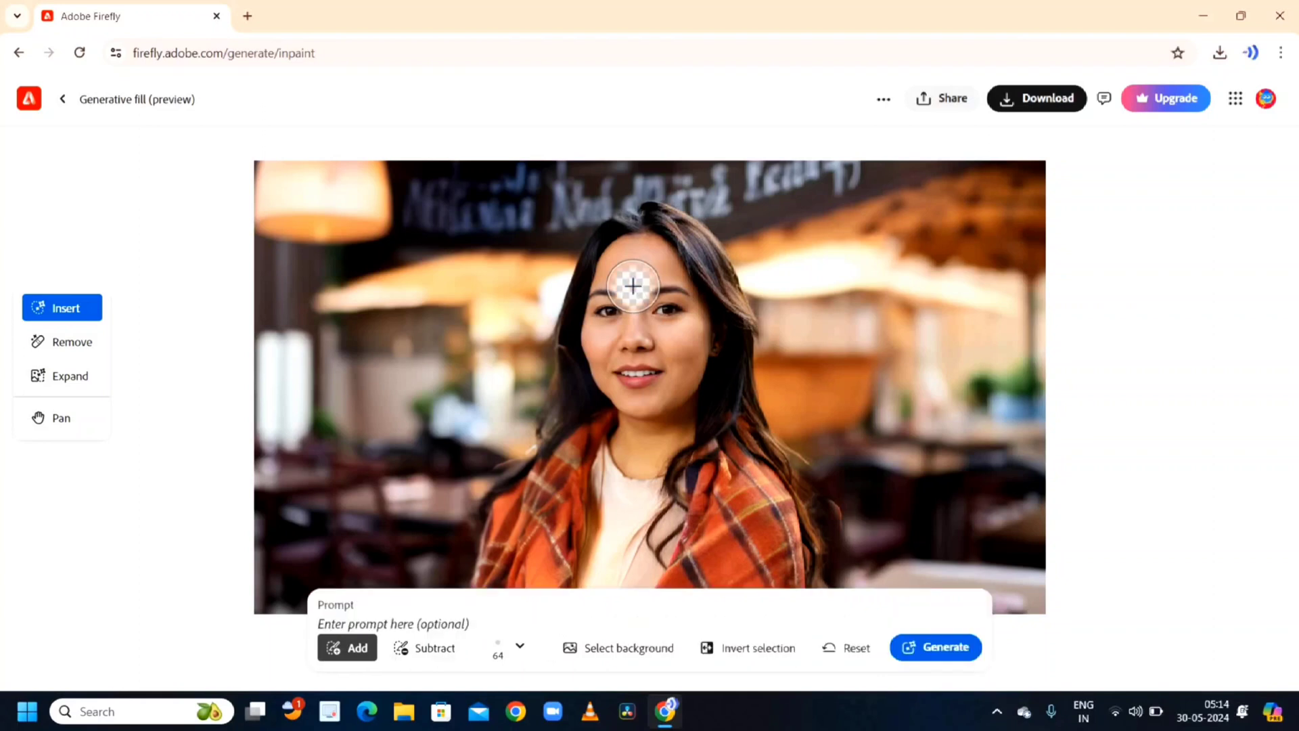
click(380, 610)
text(sticker)
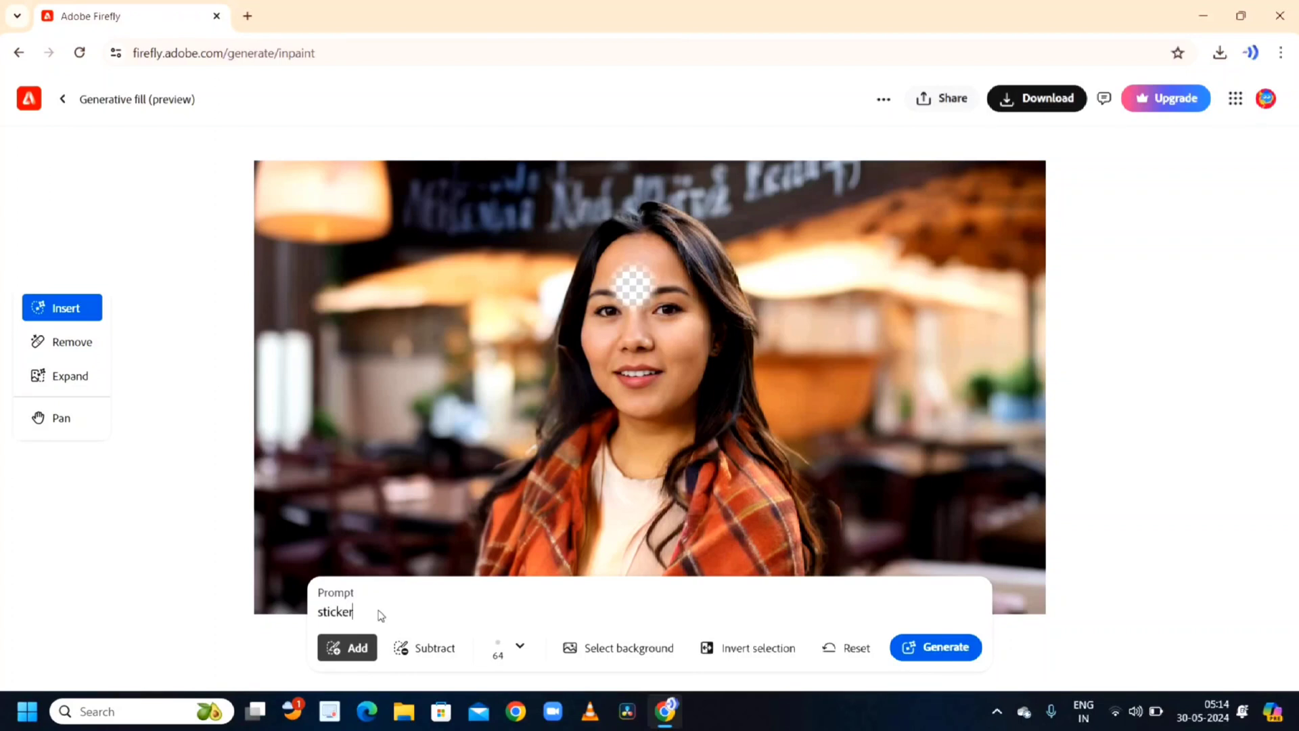
key(Return)
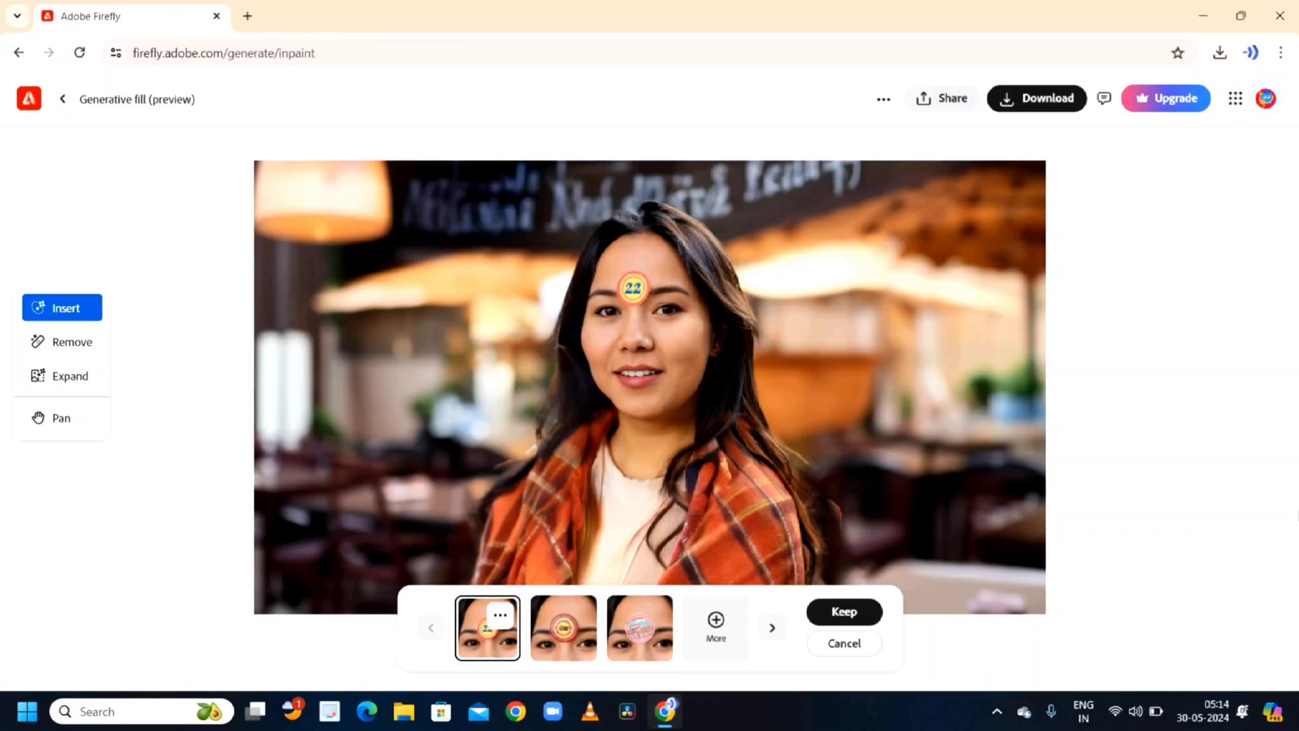
click(843, 644)
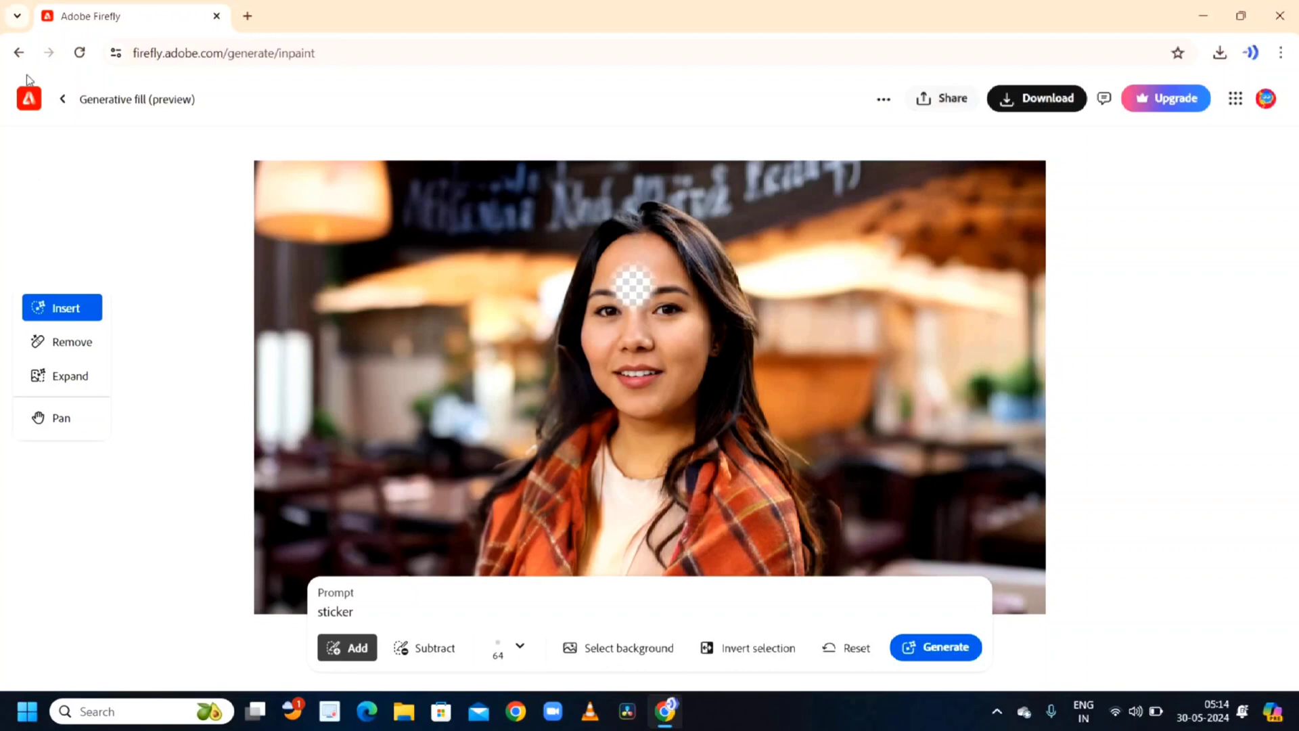
- Go back to the sample gallery and open the astronaut sample image
click(18, 56)
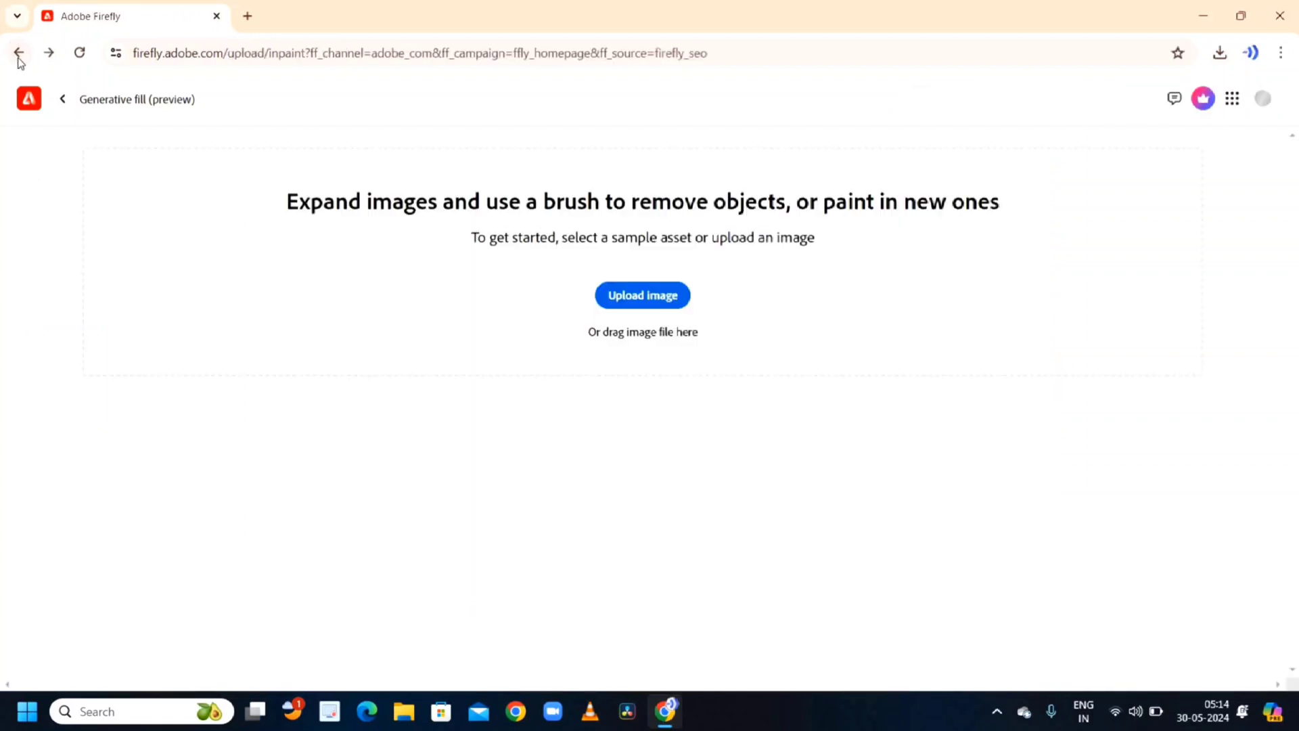
scroll(662, 464, down, 15)
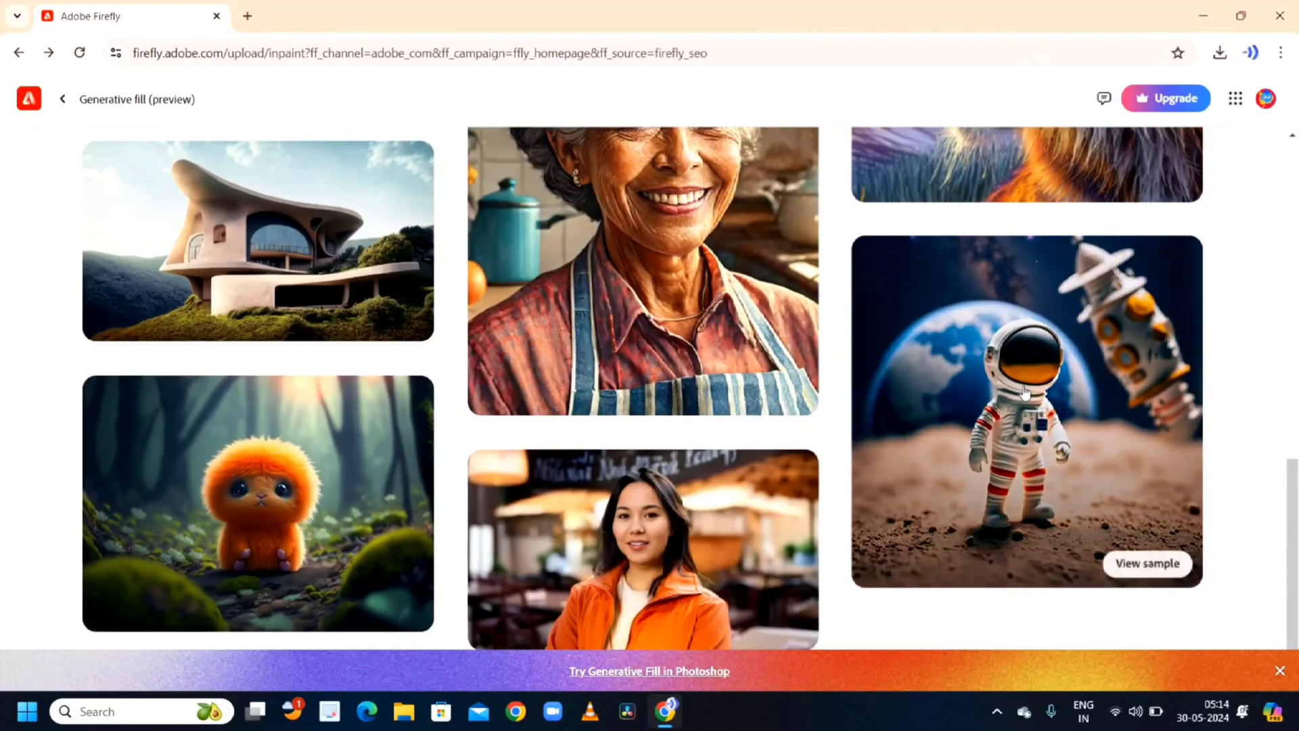
click(1143, 560)
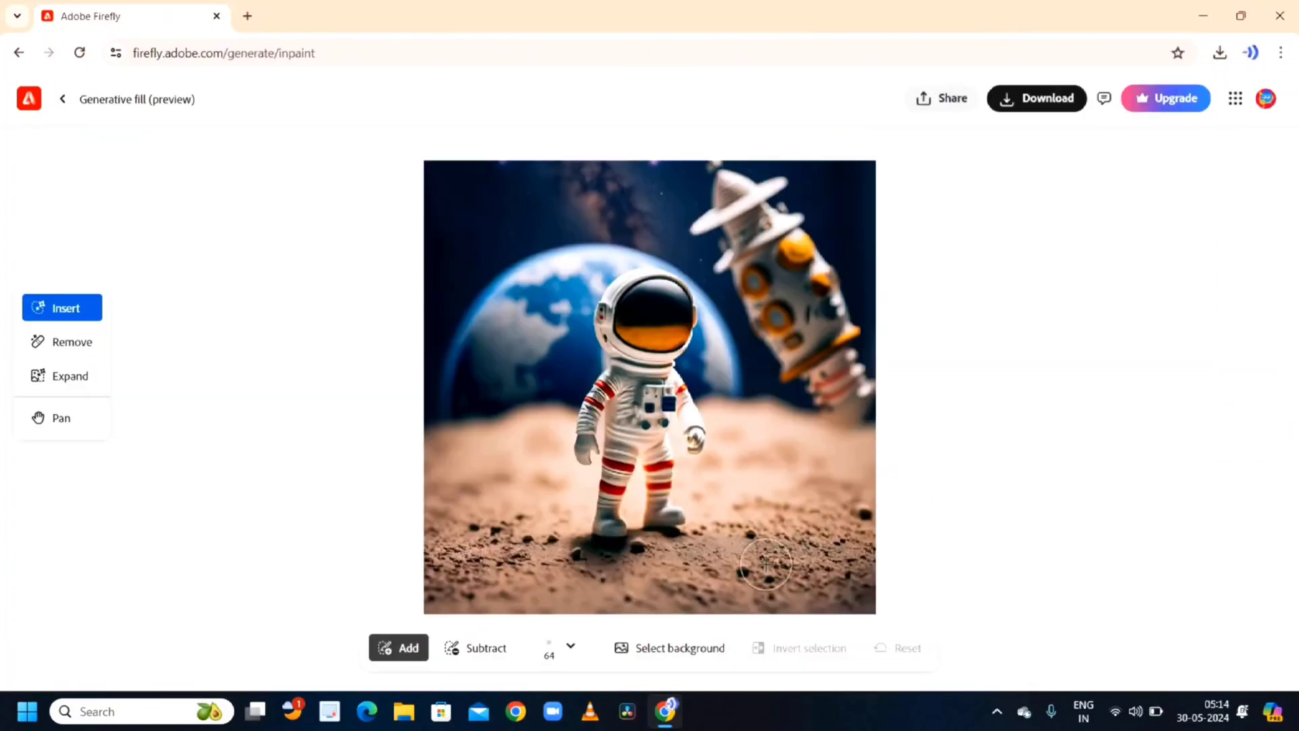
- Paint a selection in the lower right ground area and generate a 'bulldog' into it
mouse_move(766, 567)
mouse_down()
mouse_move(809, 498)
mouse_move(803, 584)
mouse_move(814, 529)
mouse_move(794, 561)
mouse_move(828, 573)
mouse_move(821, 521)
mouse_move(841, 582)
mouse_move(734, 561)
mouse_up()
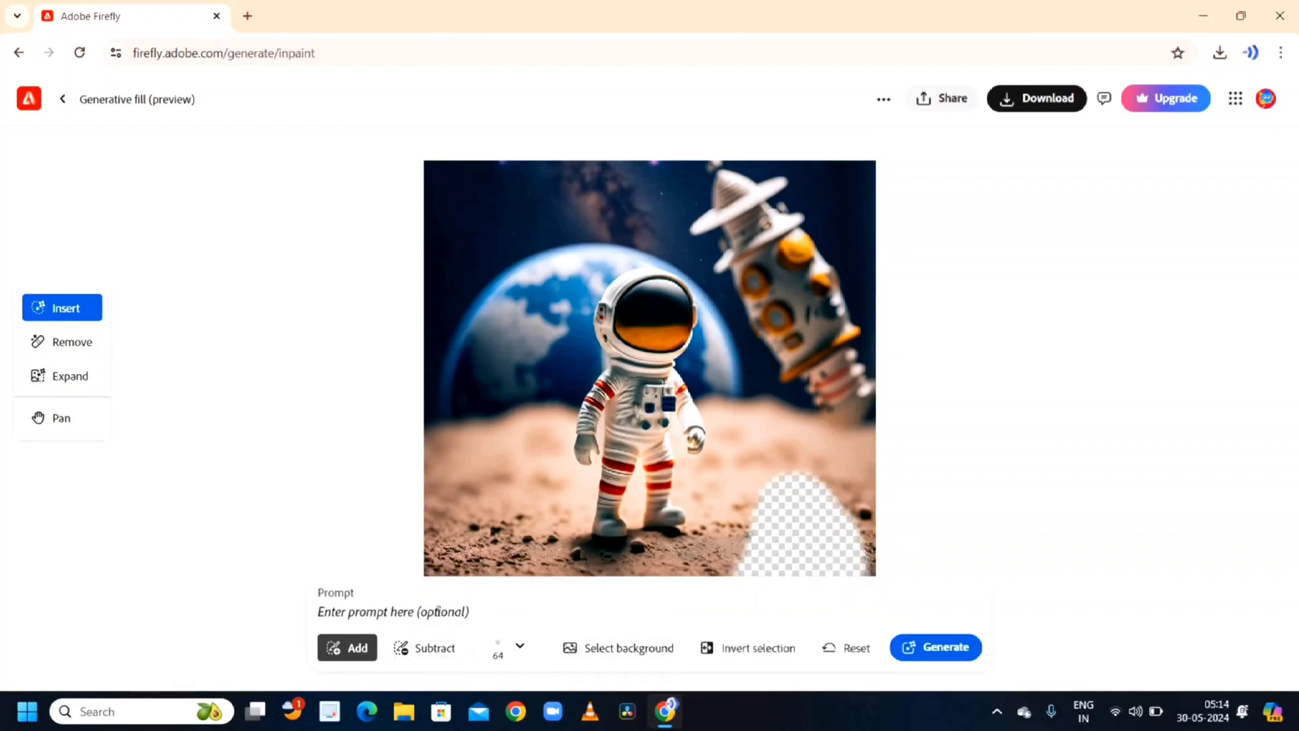
click(438, 611)
text(do)
key(BackSpace)
text(bulldog)
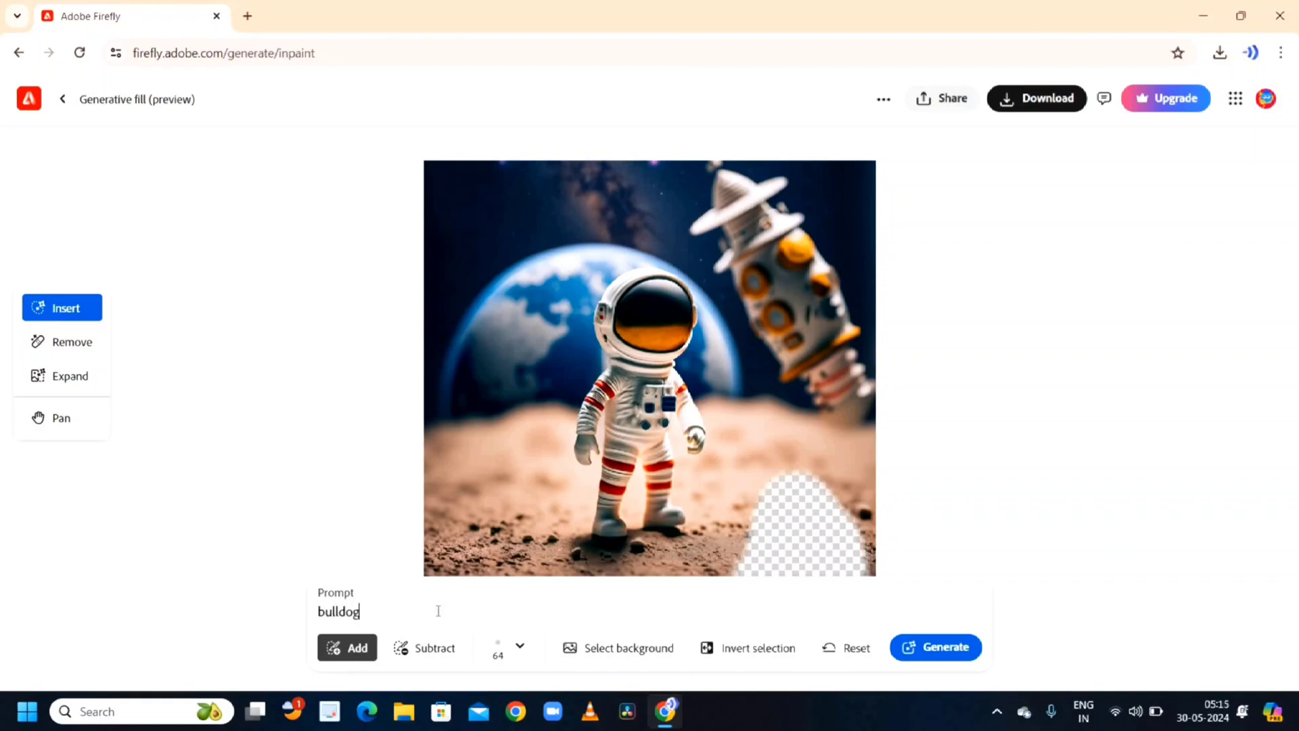
click(965, 650)
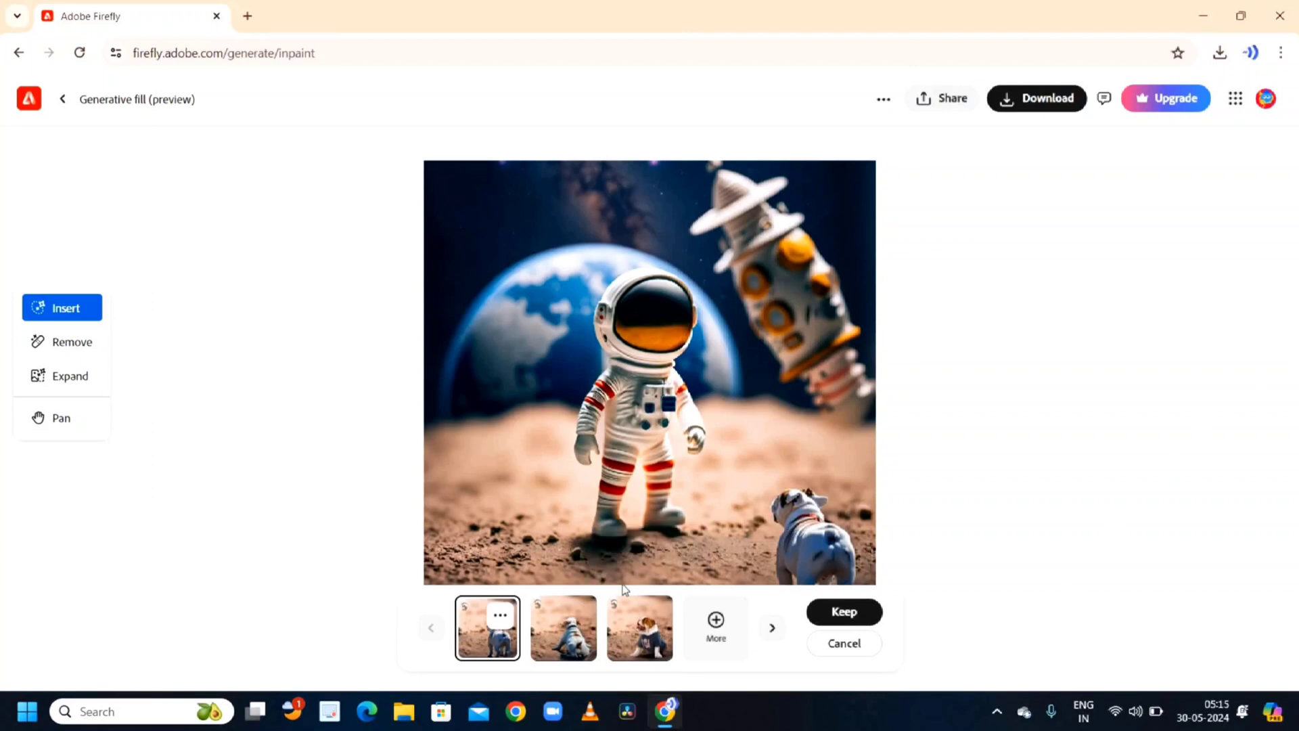
- Compare the bulldog variations and keep the third one
click(565, 620)
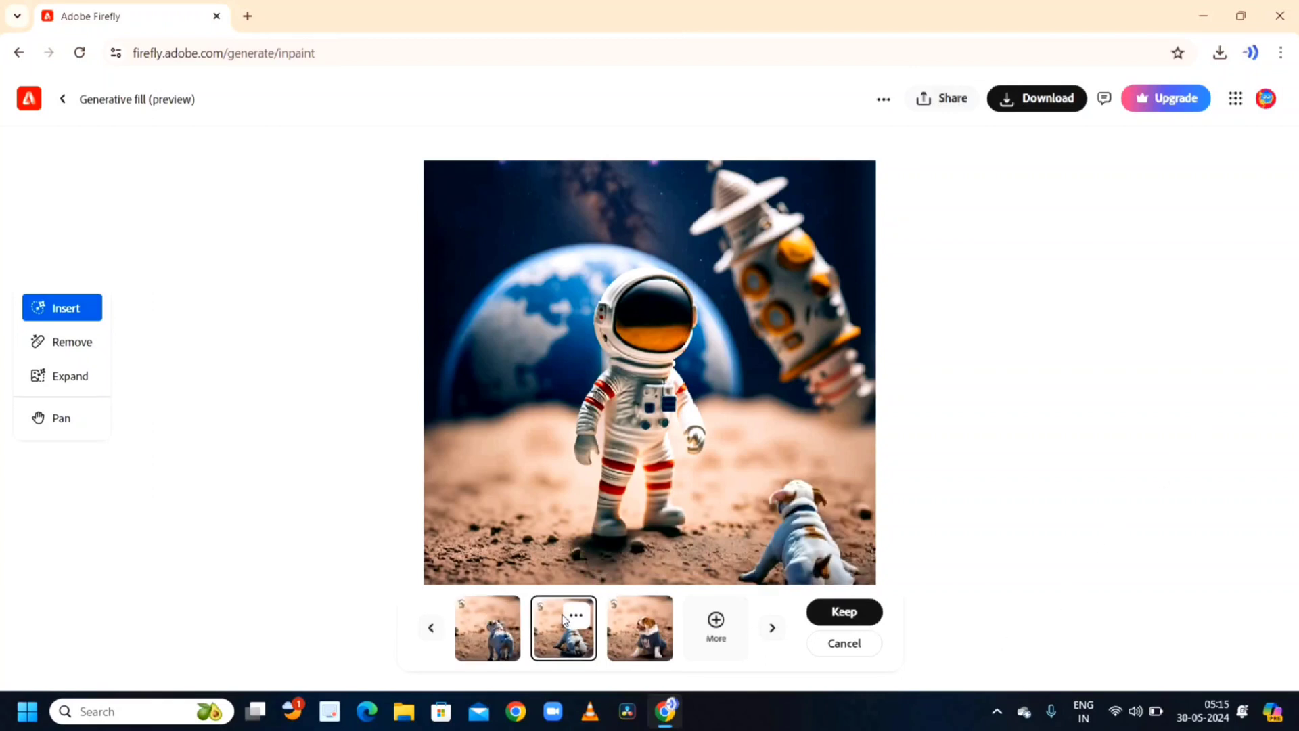
click(634, 644)
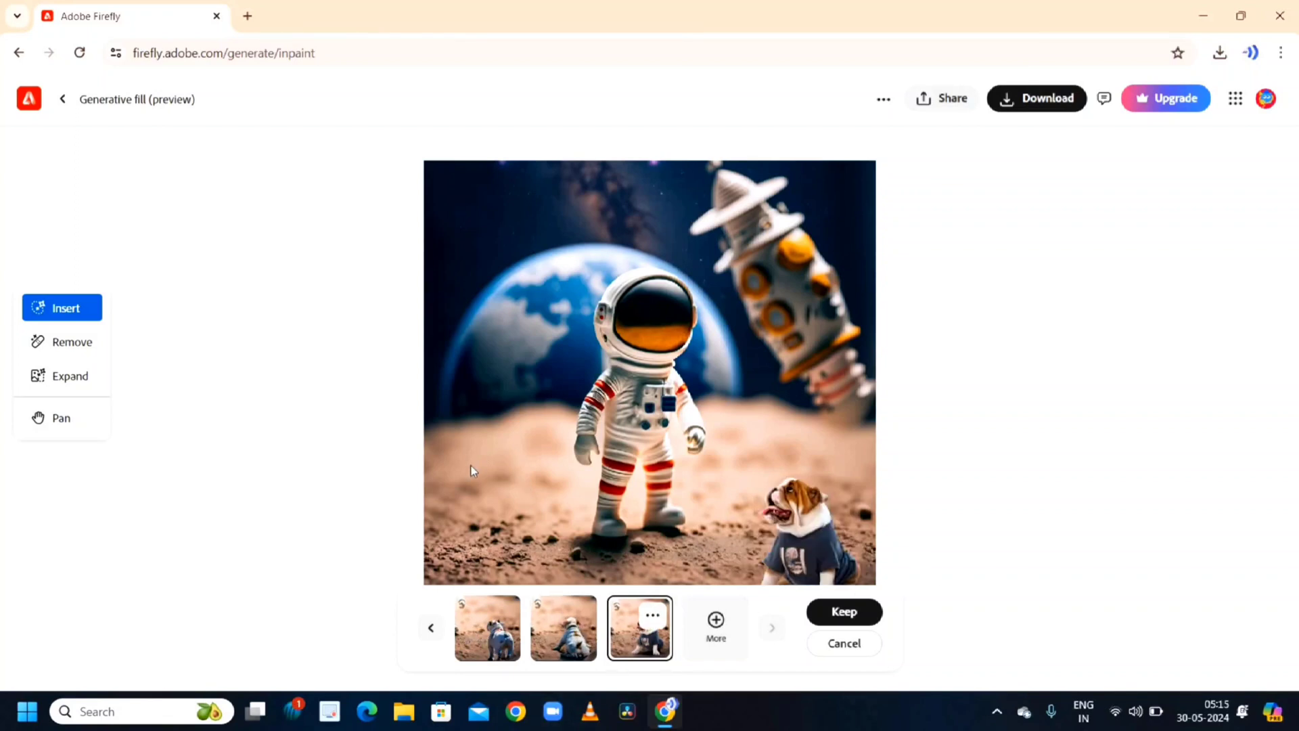
click(843, 611)
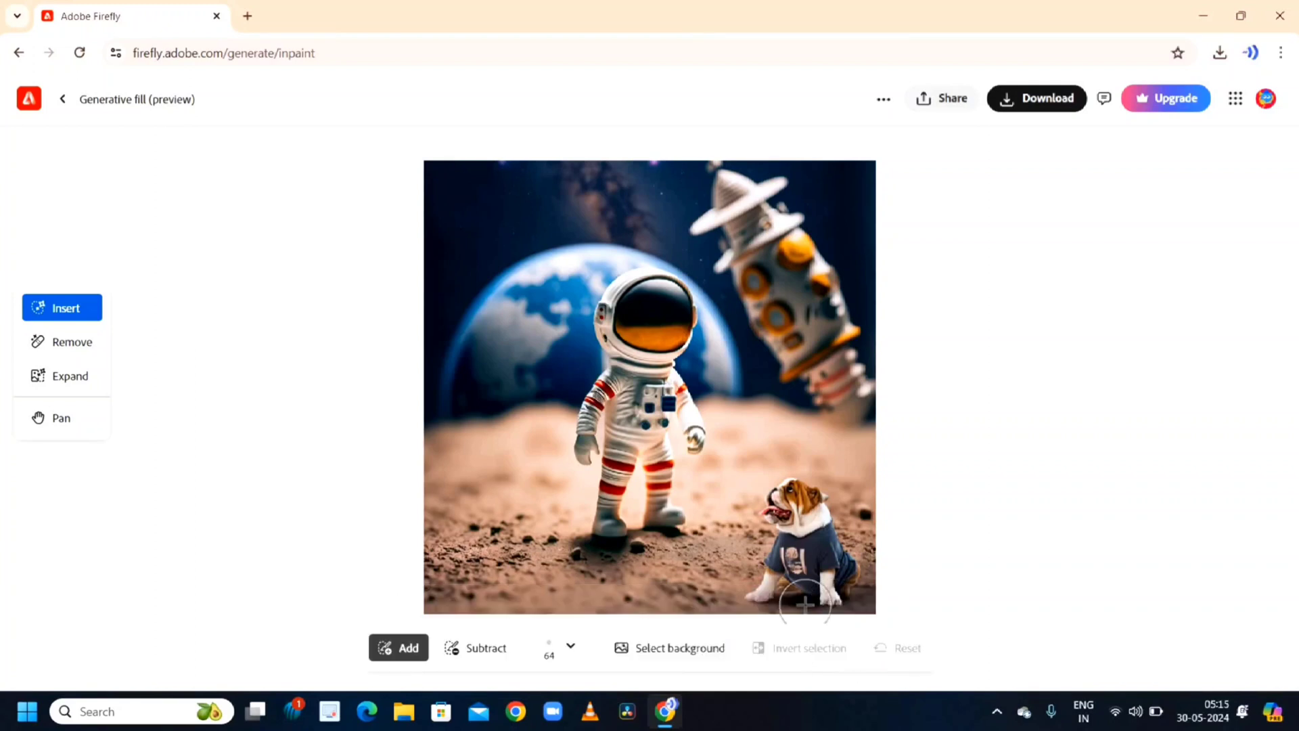
- Paint a tall selection left of the astronaut and generate a 'spaceship' into it
click(495, 414)
mouse_move(495, 414)
mouse_down()
mouse_move(486, 543)
mouse_move(510, 495)
mouse_move(514, 432)
mouse_move(499, 326)
mouse_move(474, 514)
mouse_move(519, 485)
mouse_up()
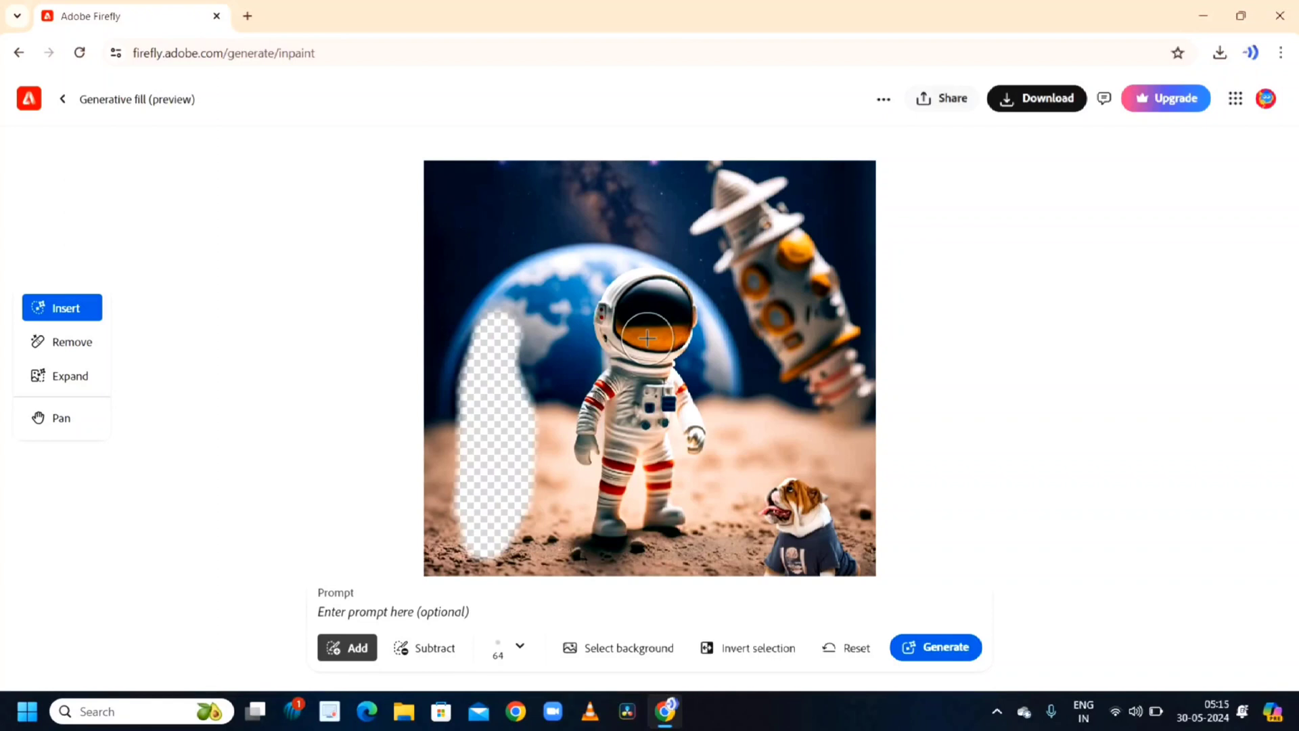
click(449, 620)
text(spaceship)
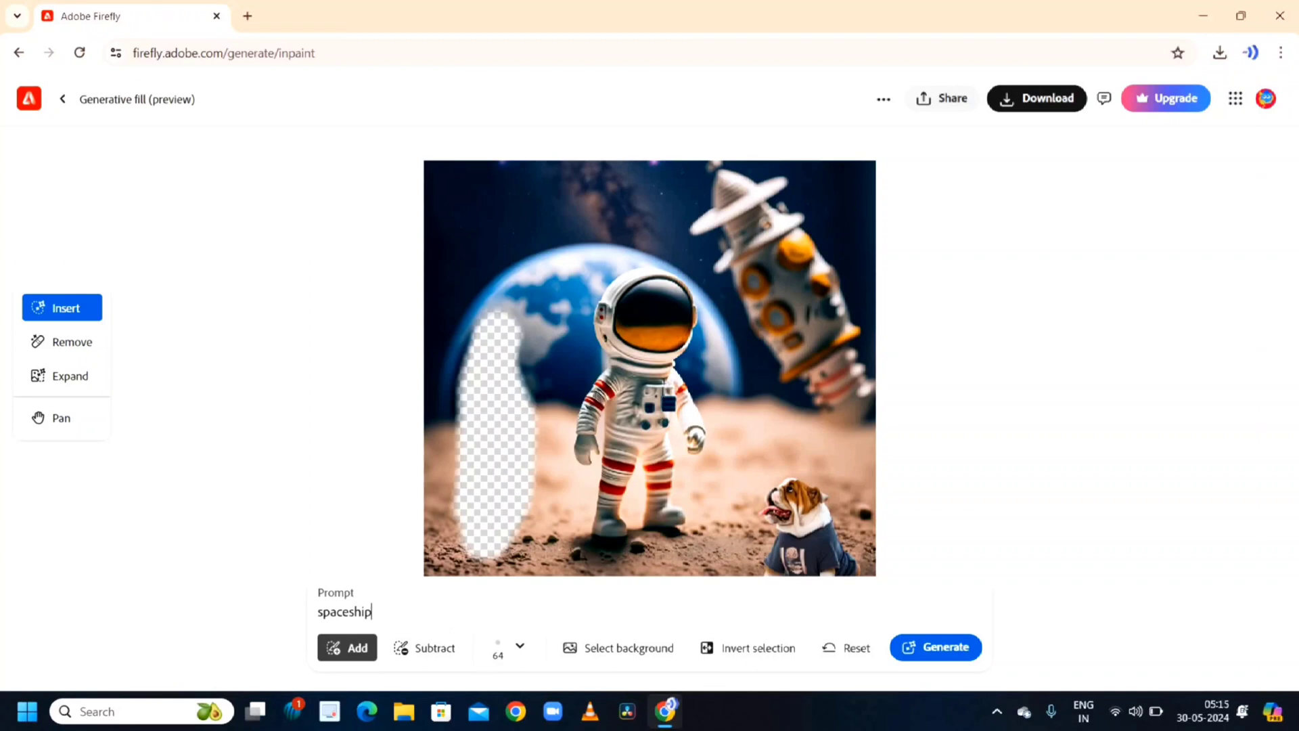
click(943, 647)
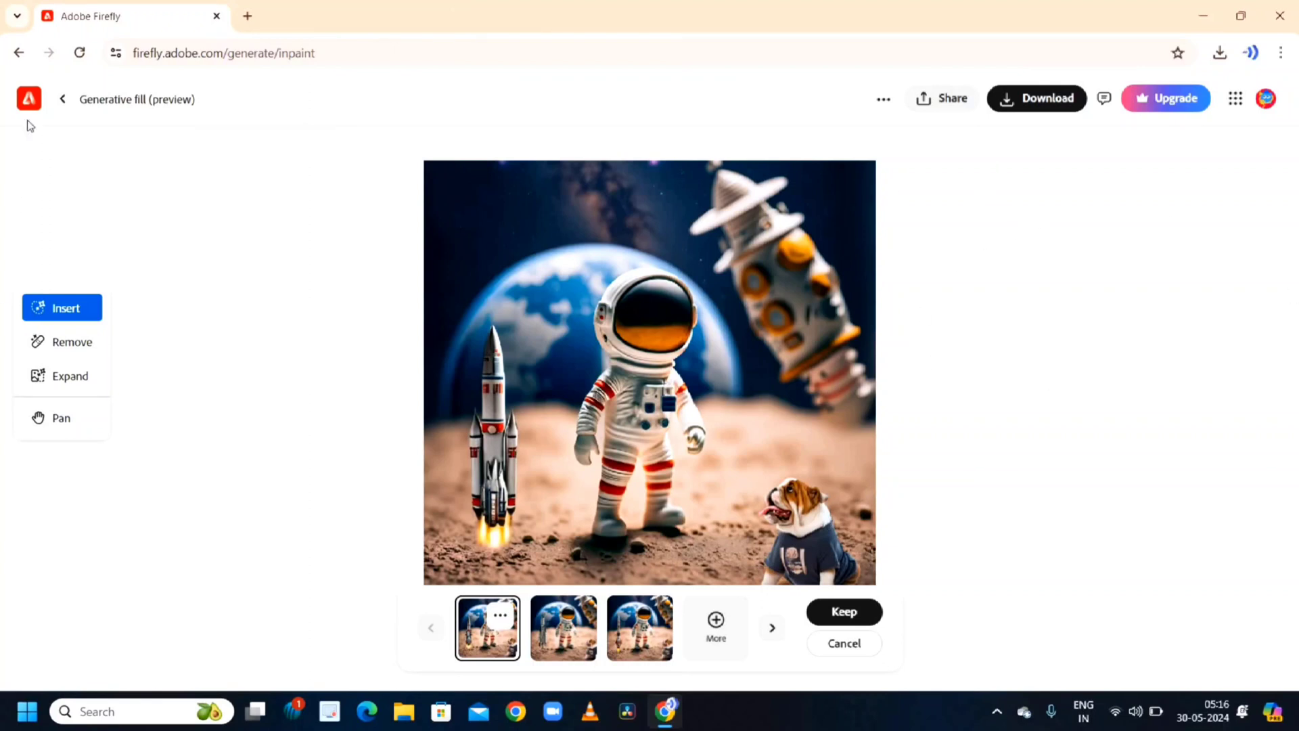
- Navigate back to the Adobe Firefly product page and close the location dialog
click(78, 54)
click(19, 60)
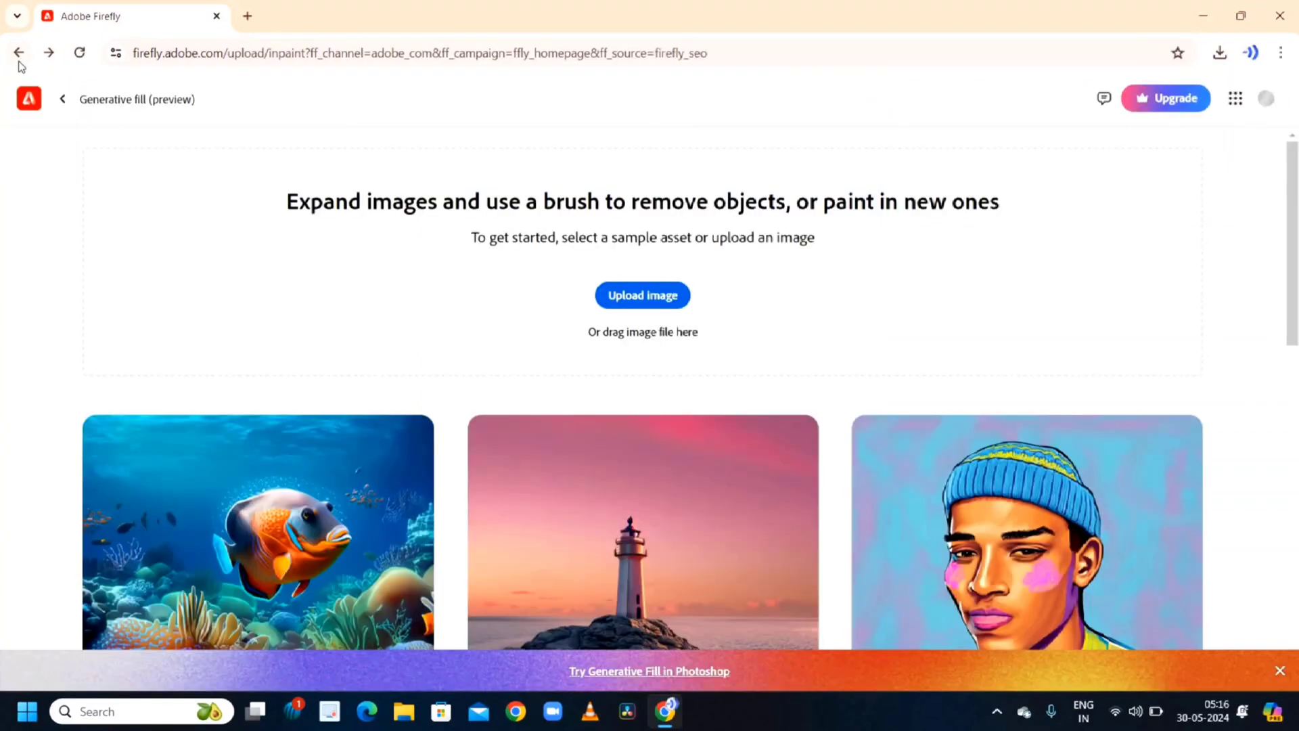
click(19, 57)
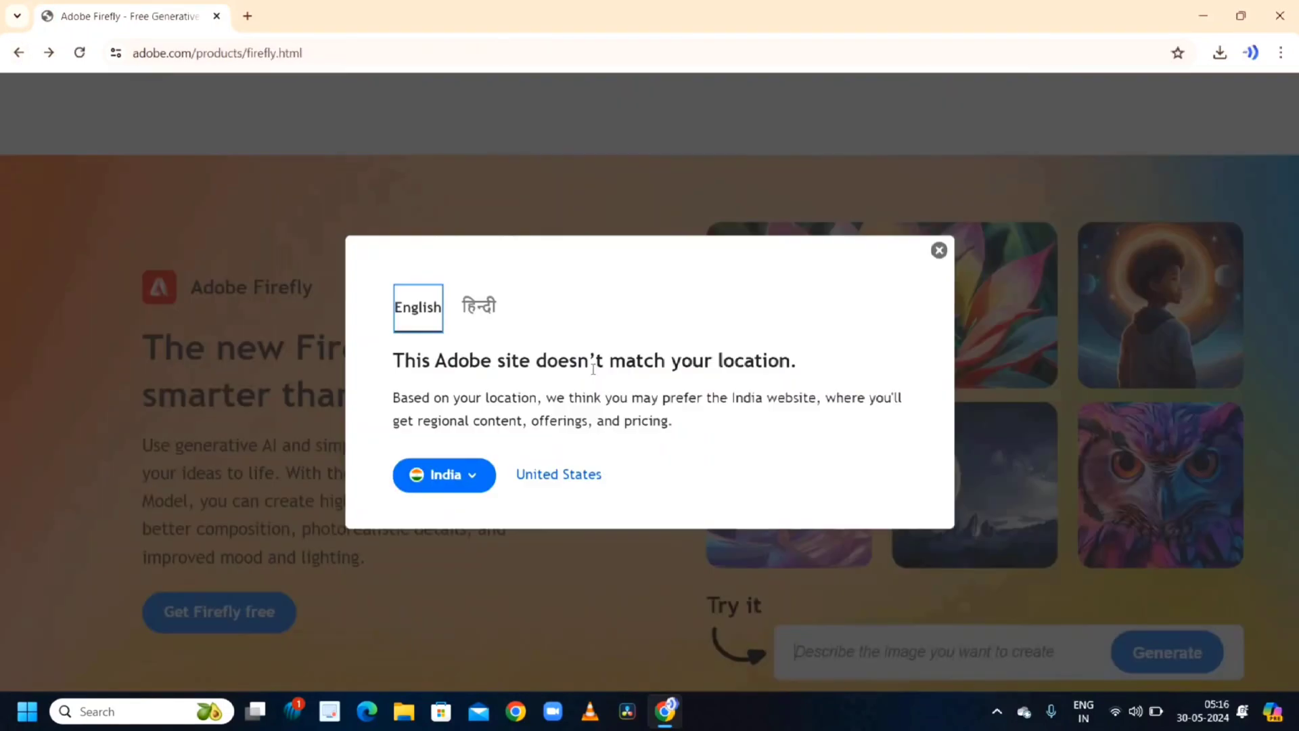
click(938, 251)
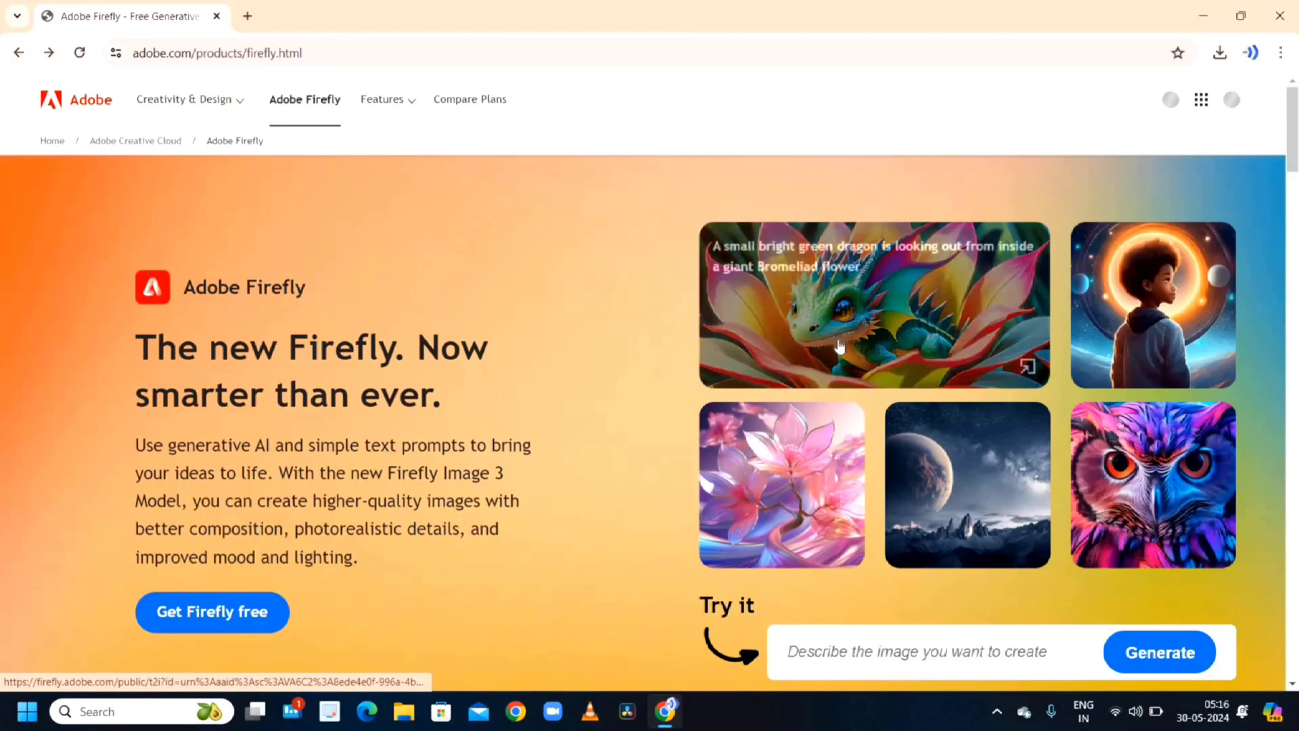
- Scroll through the Firefly product page to review the Adobe apps and features using Firefly
scroll(831, 362, down, 6)
scroll(830, 362, down, 15)
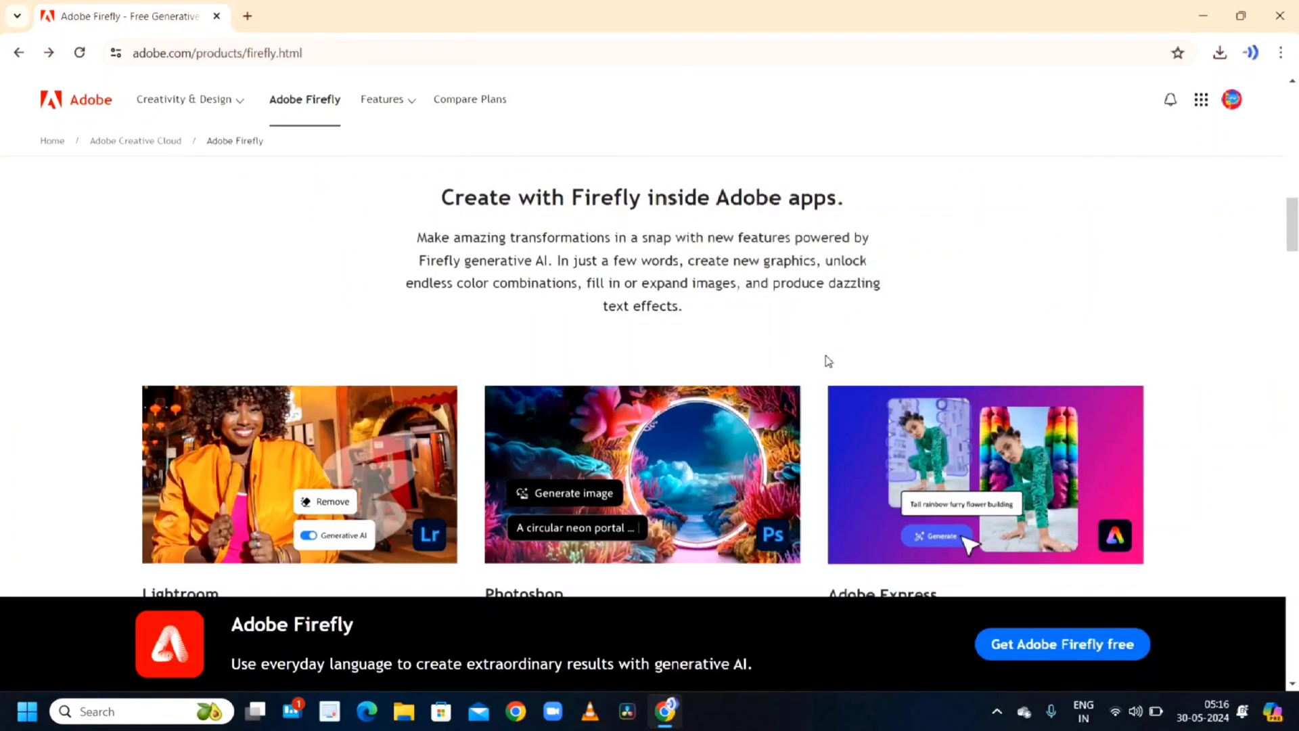
scroll(826, 366, up, 1)
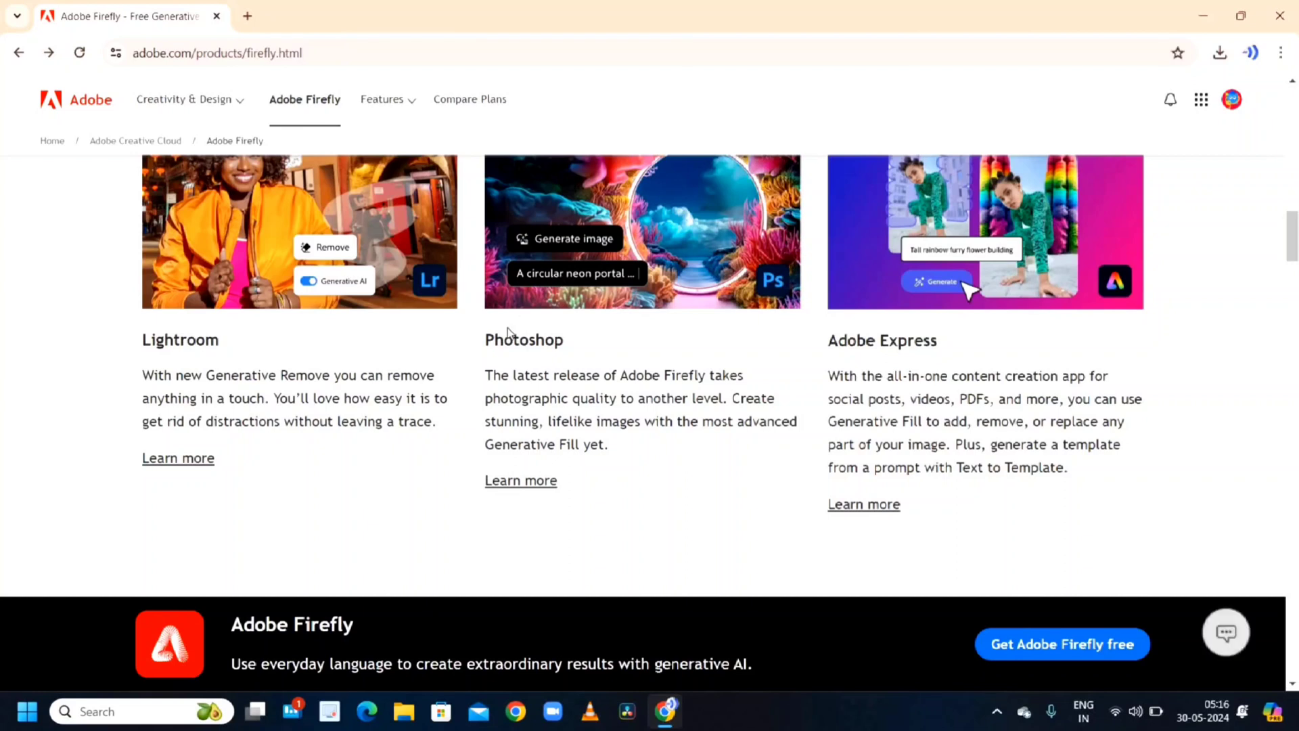
scroll(399, 418, down, 6)
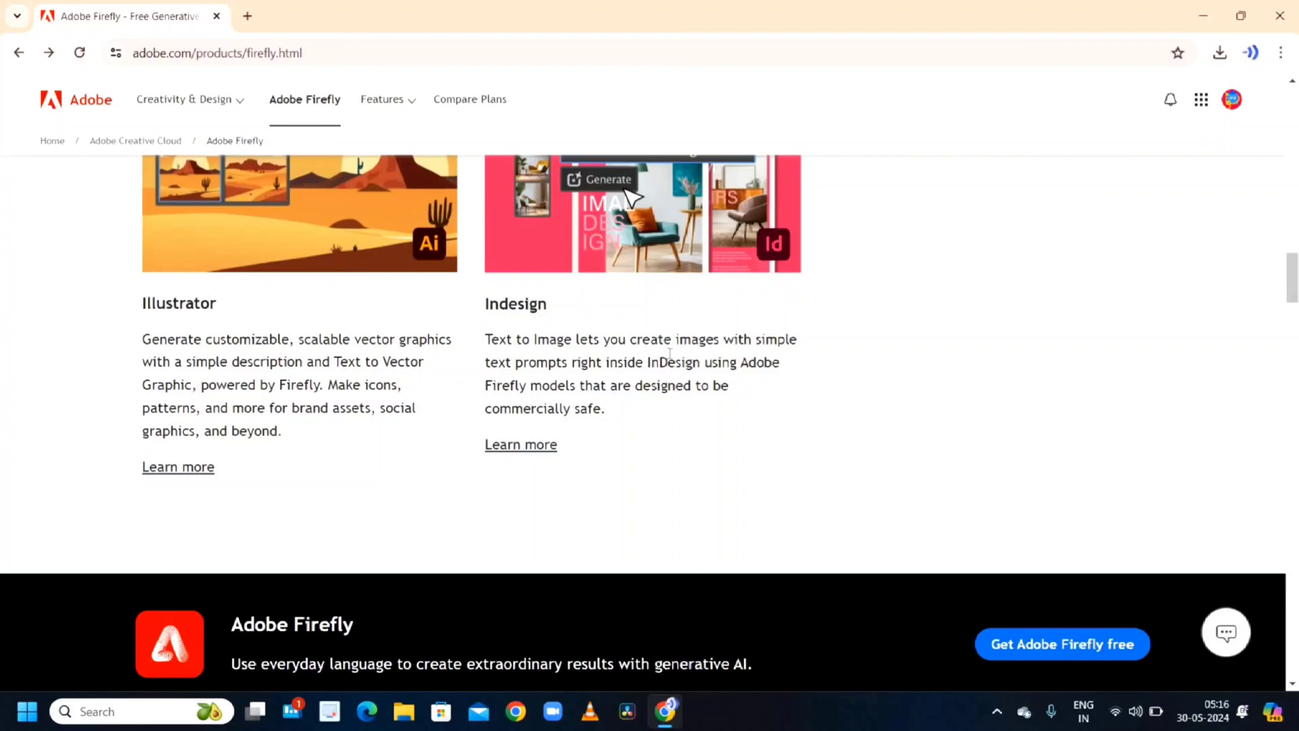
scroll(720, 354, up, 2)
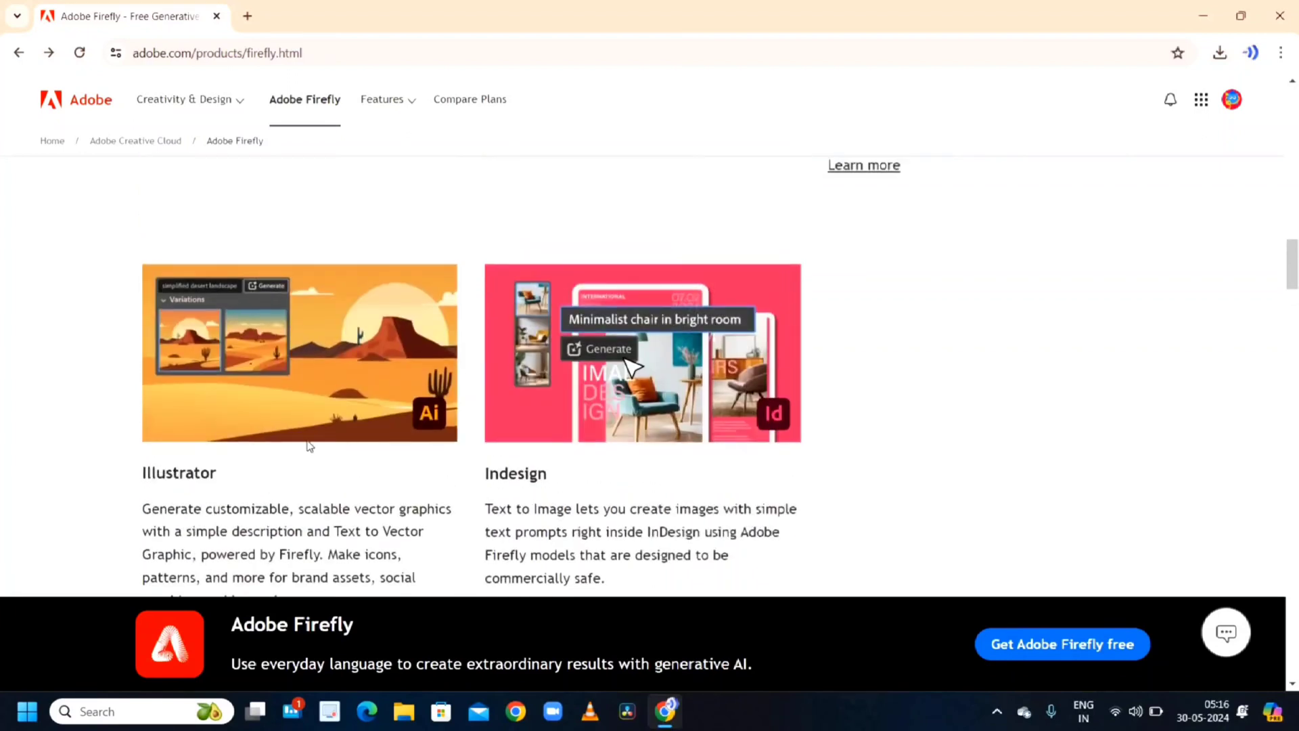
scroll(509, 419, down, 5)
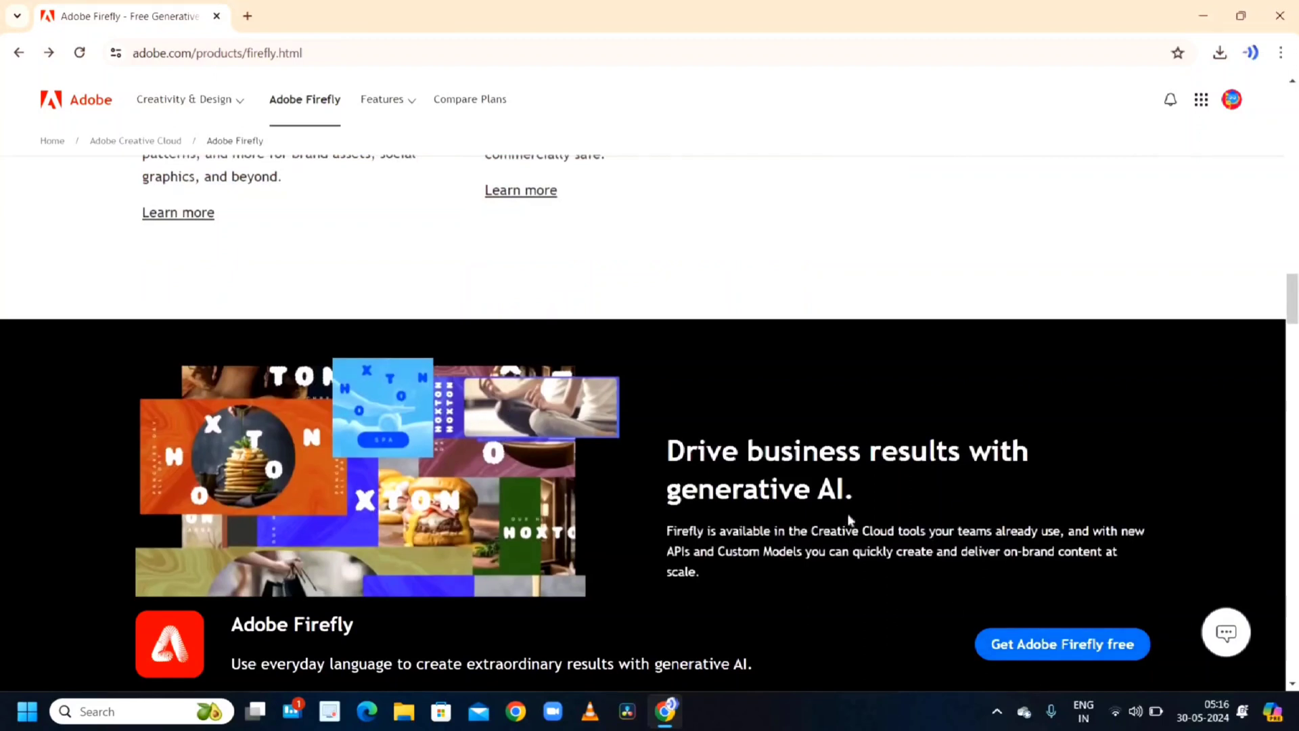
scroll(848, 514, up, 8)
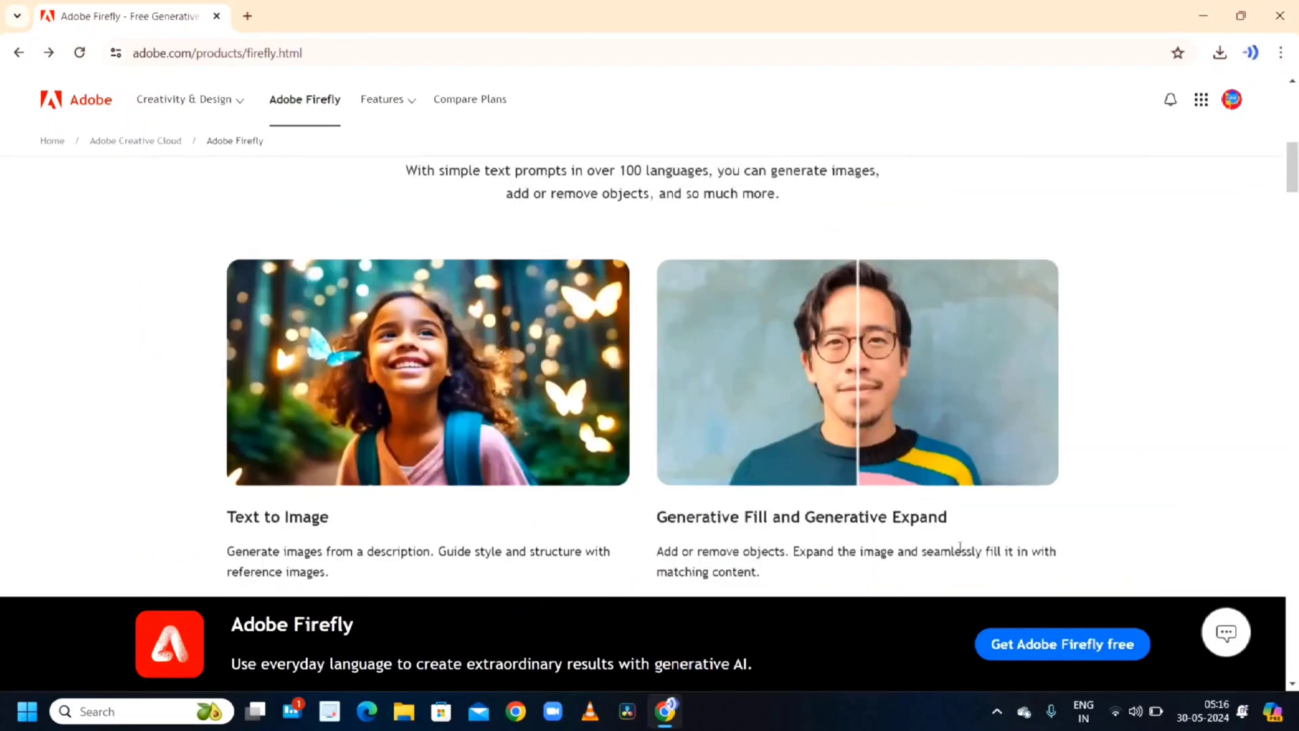